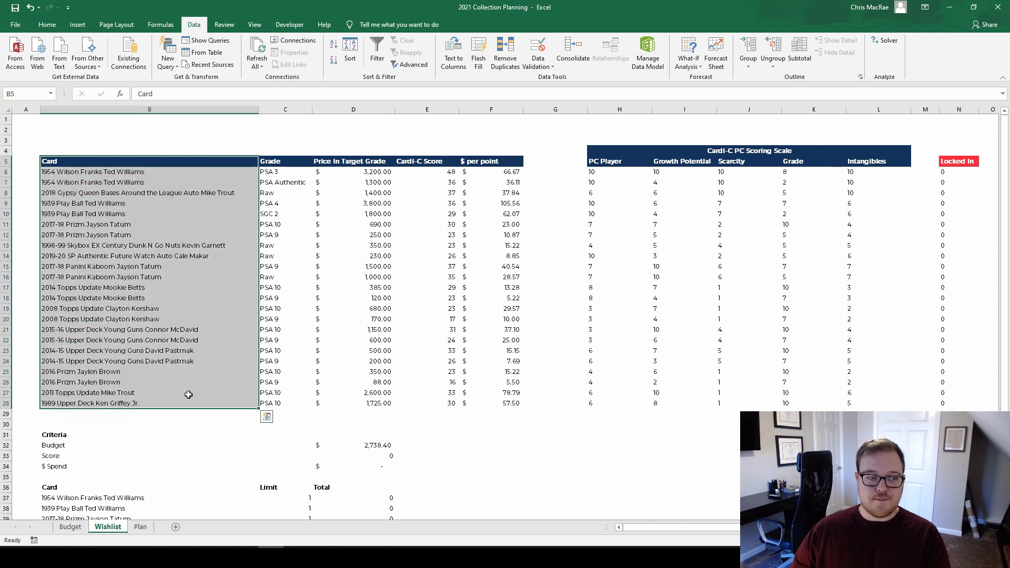
- Examine the wishlist's Card, Grade and Price in Target Grade columns, comparing the two 1954 Wilson Franks Ted Williams entries
{"action": "left_click", "coordinate": [158, 266]}
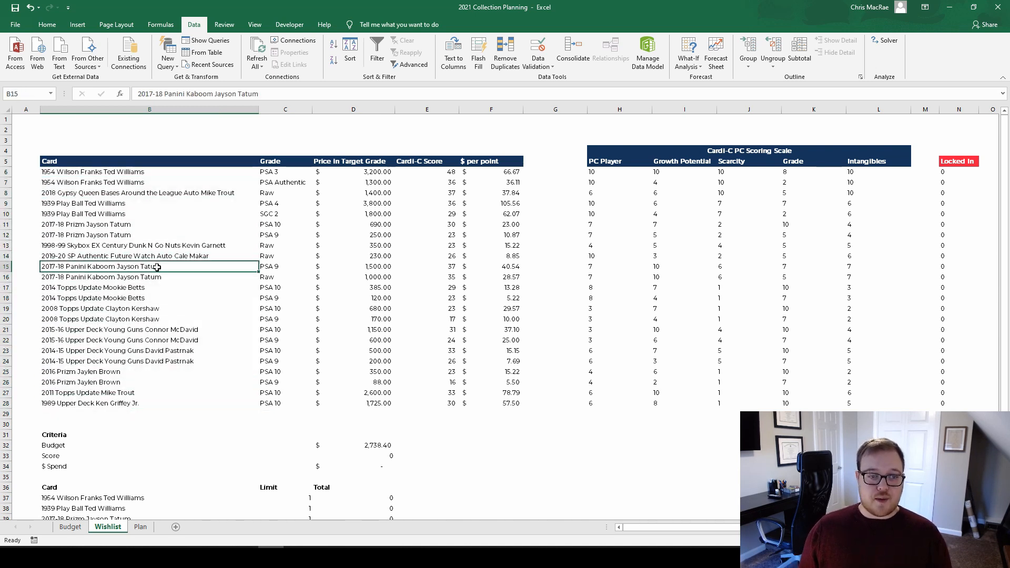
{"action": "left_click_drag", "start_coordinate": [113, 171], "coordinate": [163, 400]}
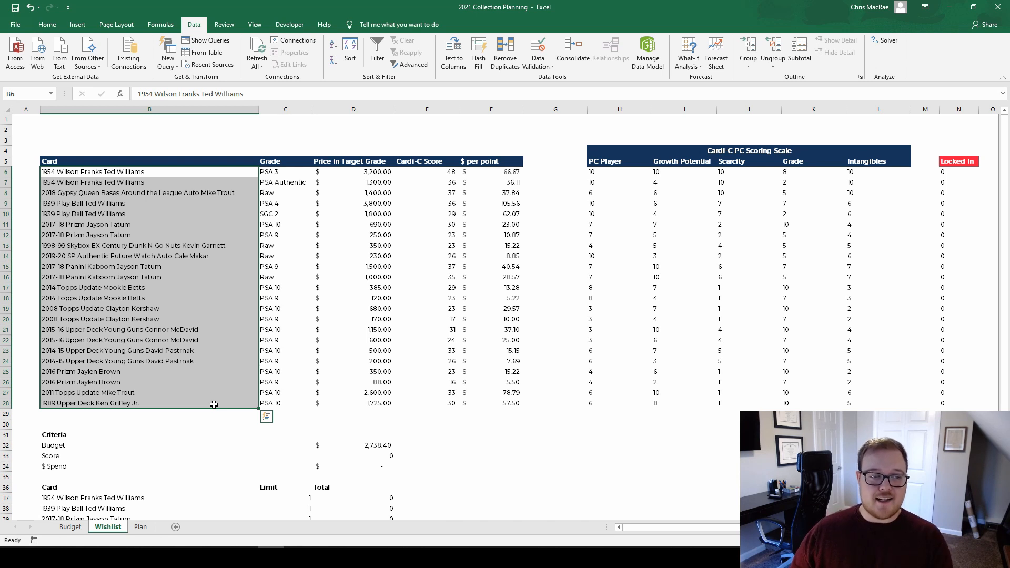
{"action": "left_click", "coordinate": [92, 171]}
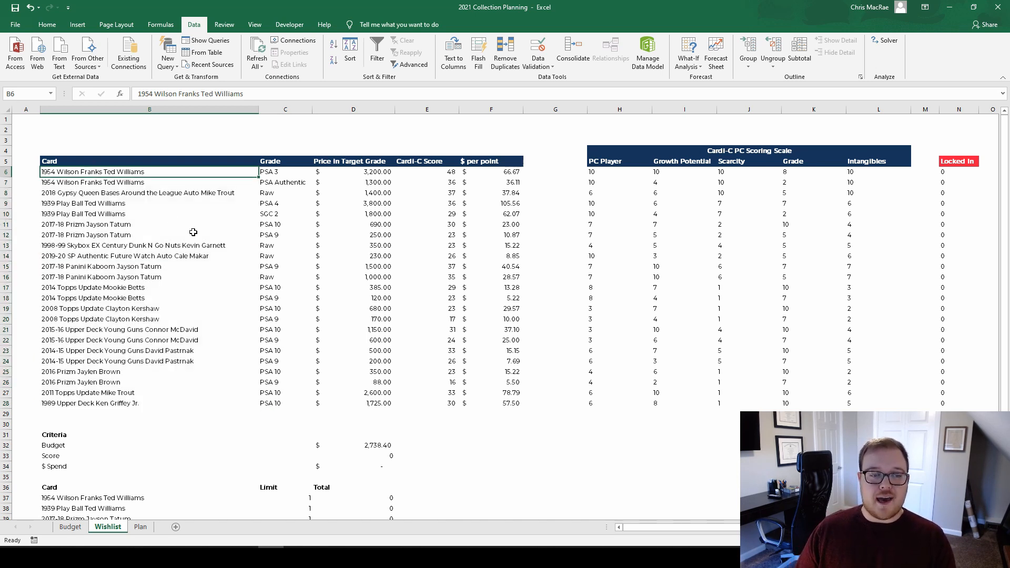
{"action": "key", "text": "shift+Right"}
{"action": "key", "text": "shift+Right"}
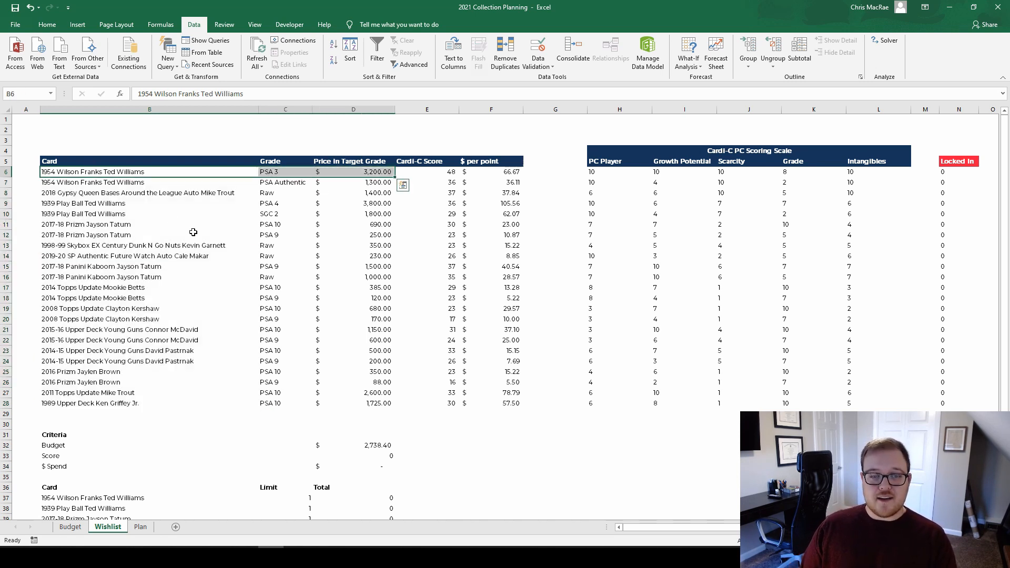
{"action": "key", "text": "Down"}
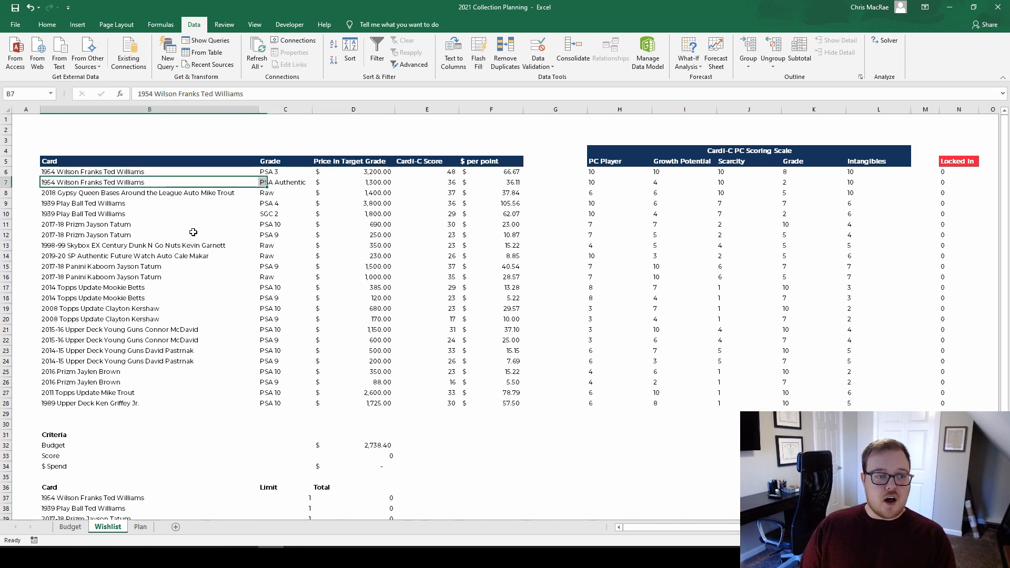
{"action": "key", "text": "shift+Right"}
{"action": "key", "text": "shift+Right"}
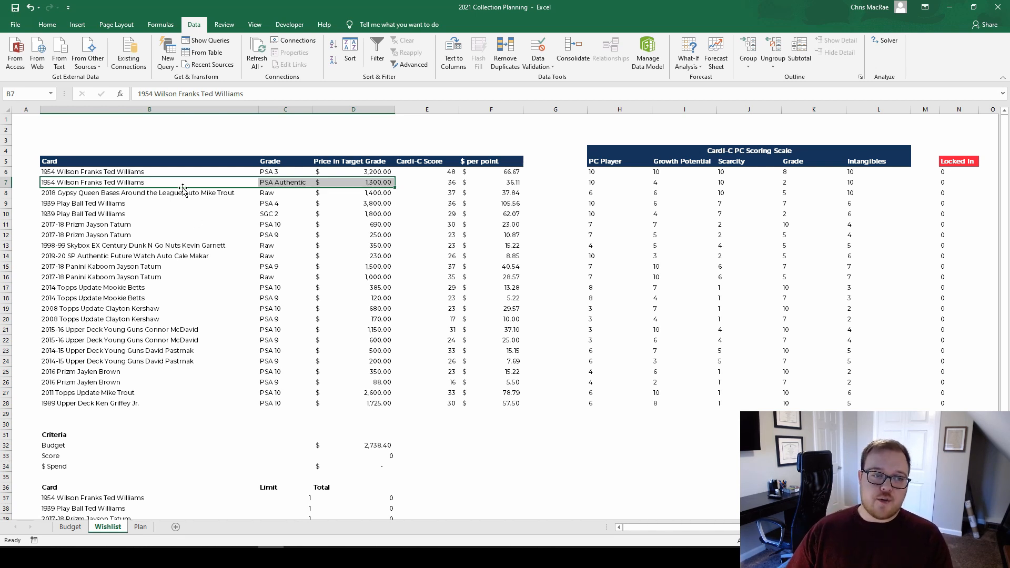
{"action": "left_click_drag", "start_coordinate": [139, 162], "coordinate": [158, 403]}
{"action": "left_click_drag", "start_coordinate": [279, 161], "coordinate": [273, 402]}
{"action": "left_click_drag", "start_coordinate": [353, 162], "coordinate": [384, 401]}
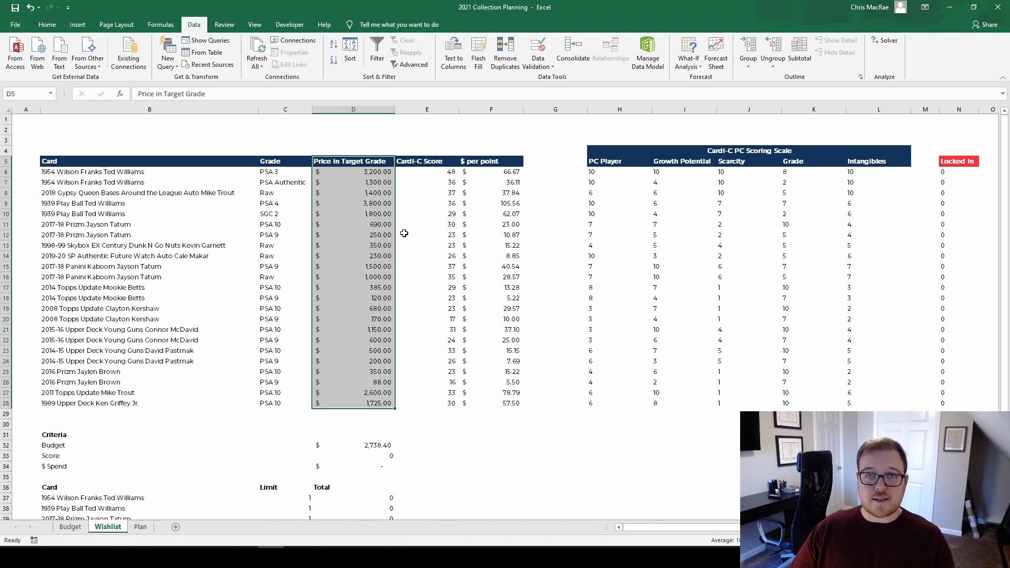
- Review the Cardi-C PC Scoring Scale headings and the first card's score in each category
{"action": "left_click", "coordinate": [550, 152]}
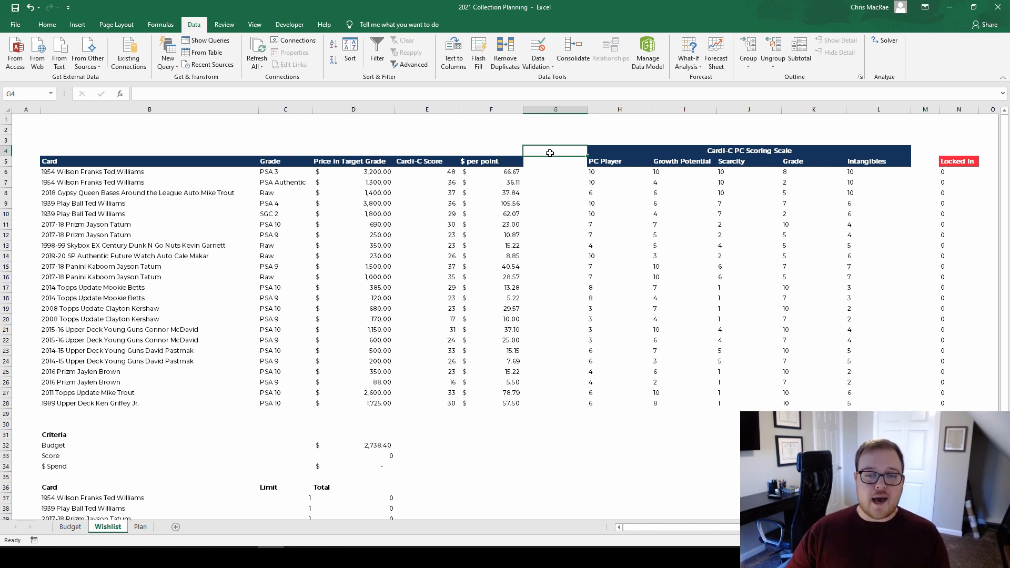
{"action": "left_click", "coordinate": [608, 162]}
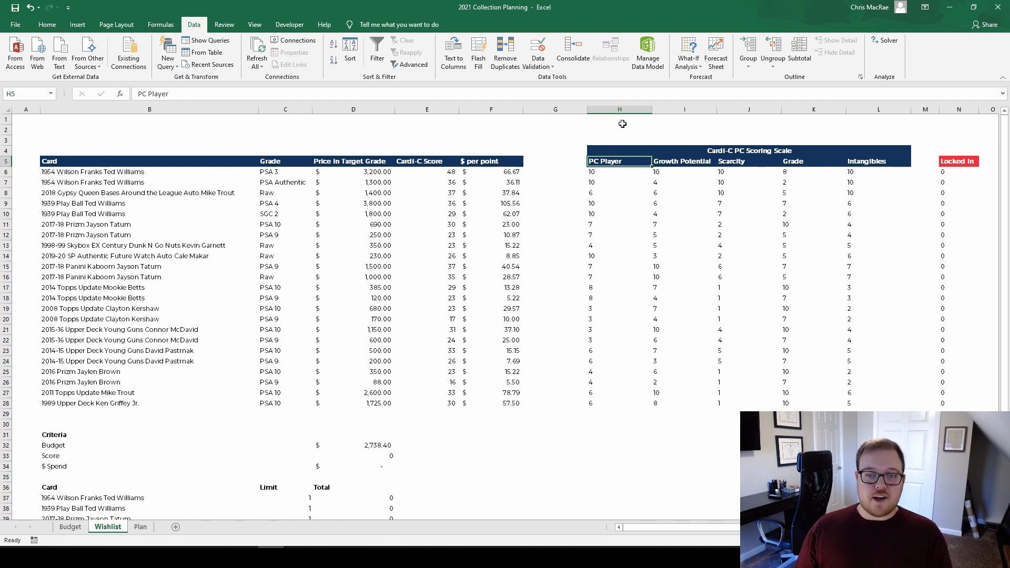
{"action": "key", "text": "Down"}
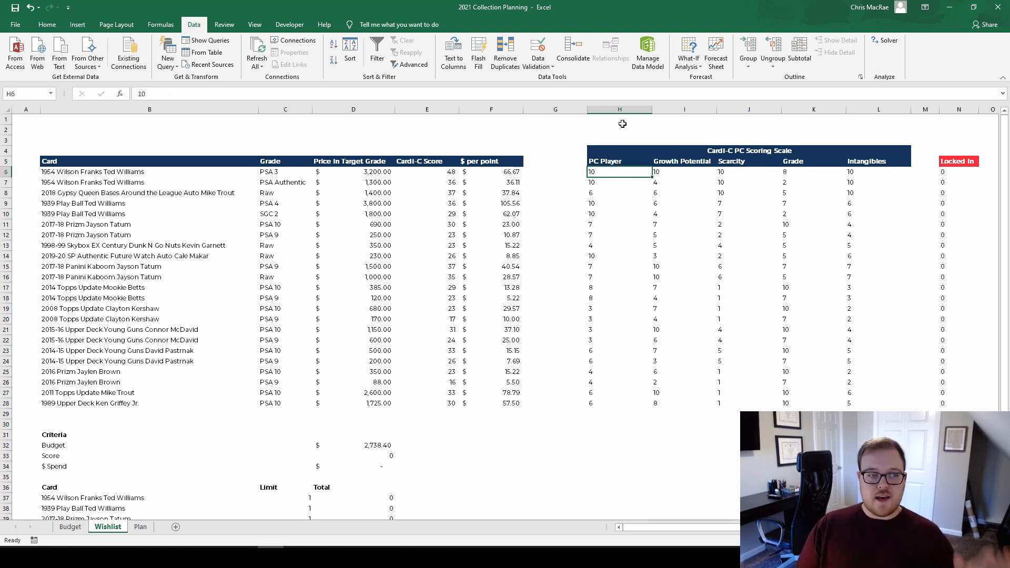
{"action": "key", "text": "Right"}
{"action": "key", "text": "Left"}
{"action": "key", "text": "Right"}
{"action": "key", "text": "Right"}
{"action": "key", "text": "Right"}
{"action": "key", "text": "Right"}
{"action": "key", "text": "Left"}
{"action": "key", "text": "Left"}
{"action": "key", "text": "Left"}
{"action": "key", "text": "Left"}
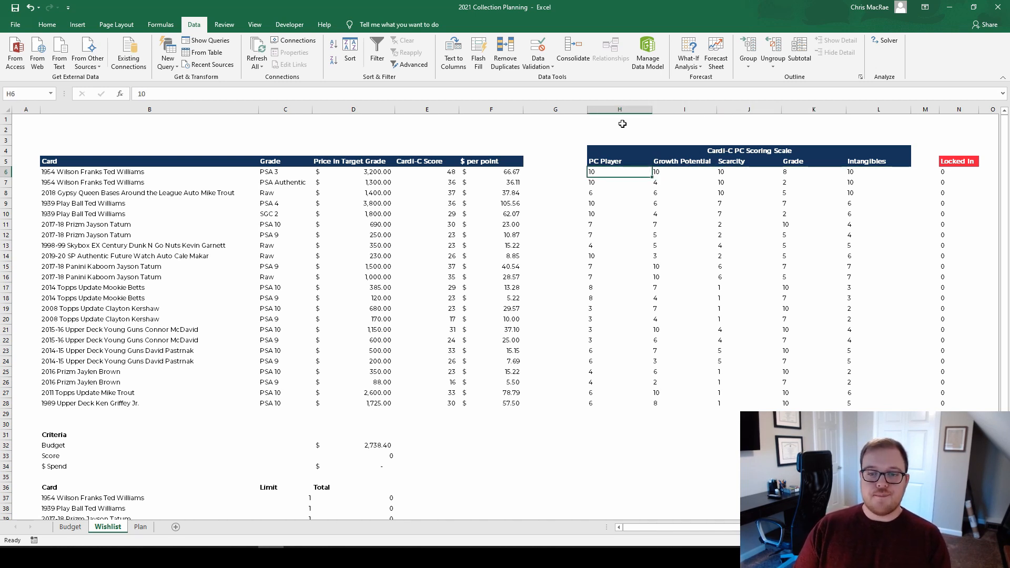
- Enter scores of 10 for PC Player, Growth Potential, Scarcity and Intangibles in the first card's row
{"action": "type", "text": "10"}
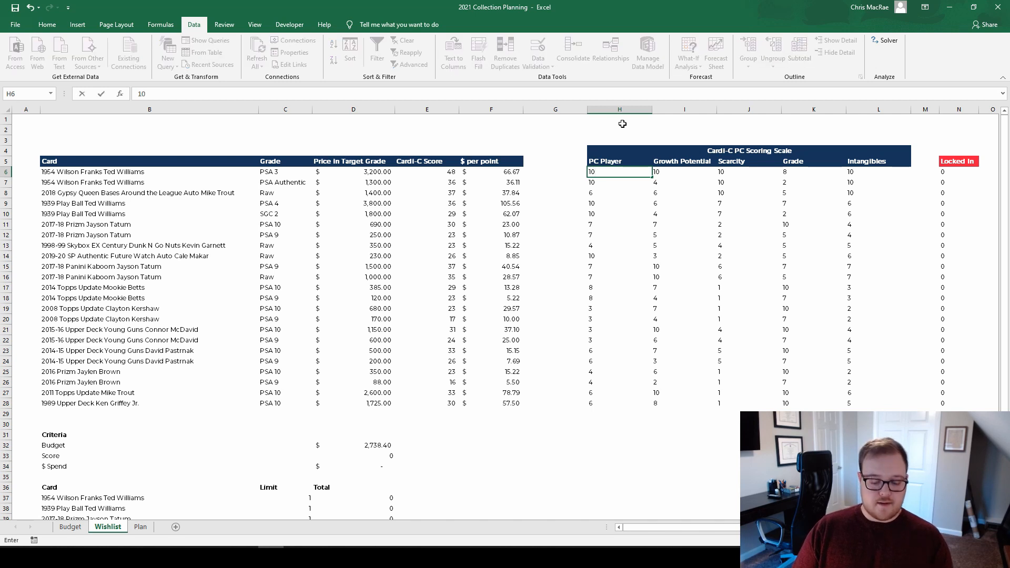
{"action": "key", "text": "Right"}
{"action": "type", "text": "10"}
{"action": "key", "text": "Right"}
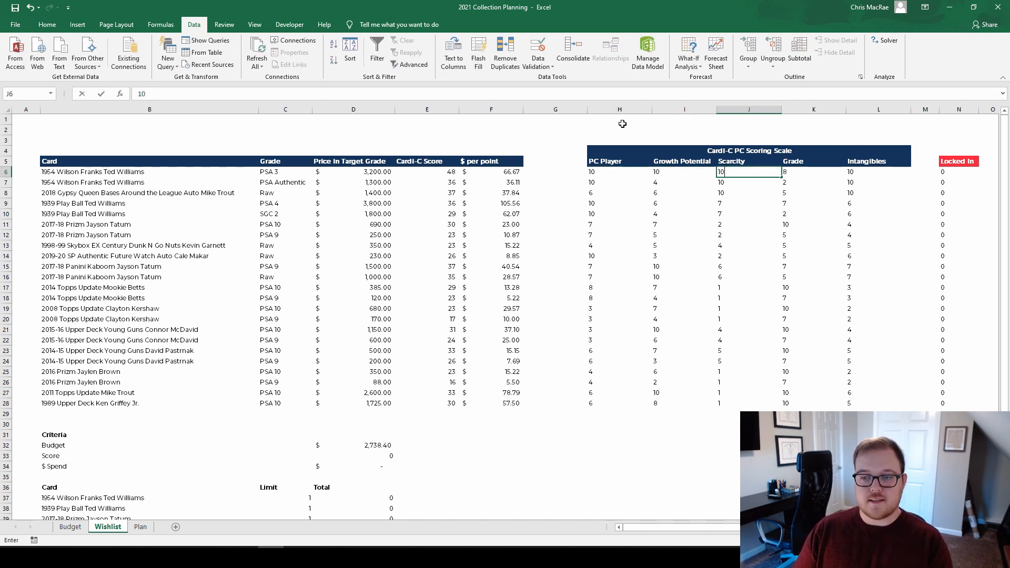
{"action": "key", "text": "Right"}
{"action": "key", "text": "Tab"}
{"action": "type", "text": "10"}
{"action": "key", "text": "Return"}
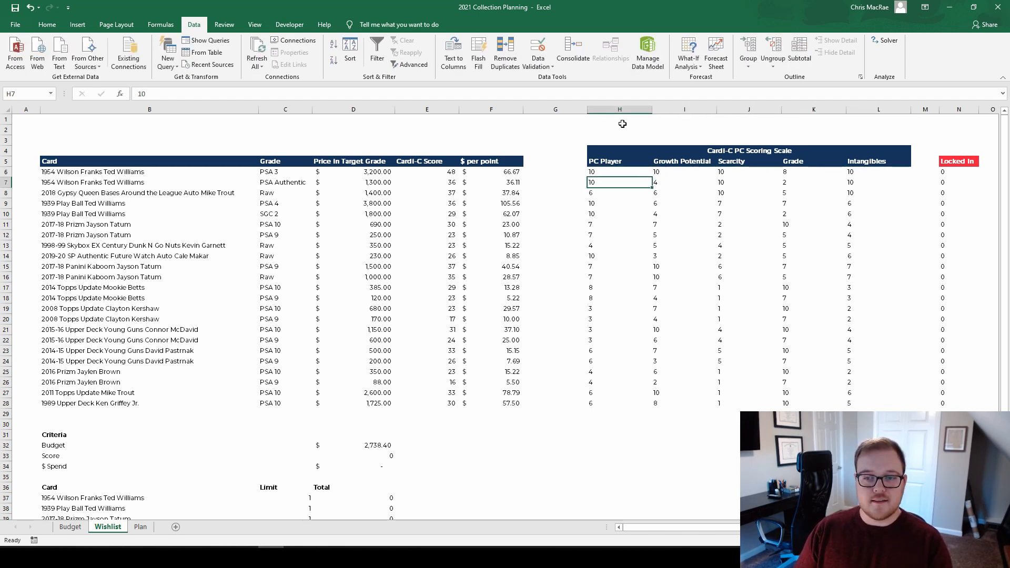
- Inspect the Cardi-C Score formula in E6 and the scoring cells it refers to
{"action": "key", "text": "Up"}
{"action": "key", "text": "Left"}
{"action": "key", "text": "Left"}
{"action": "key", "text": "Left"}
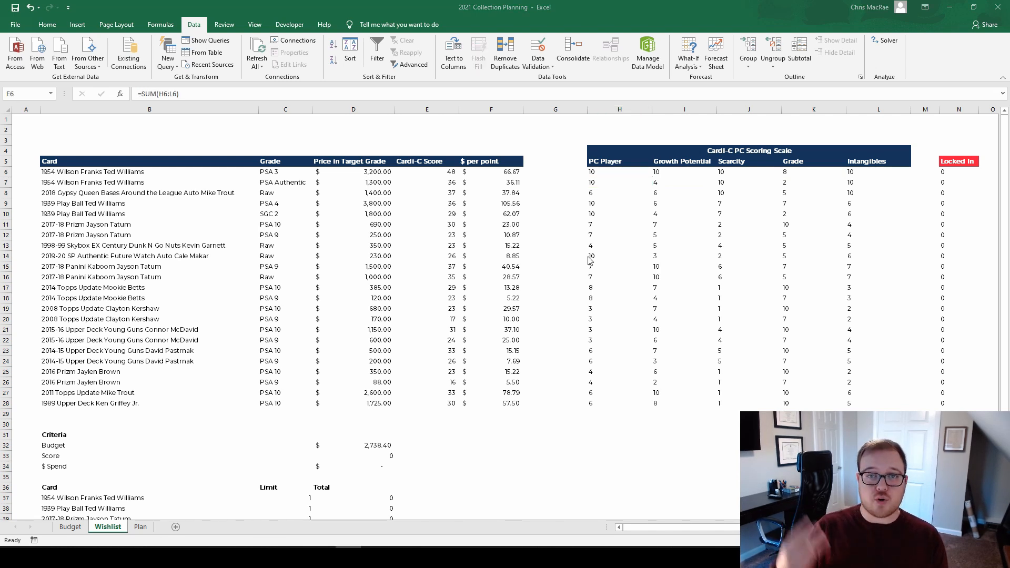
{"action": "left_click", "coordinate": [425, 161]}
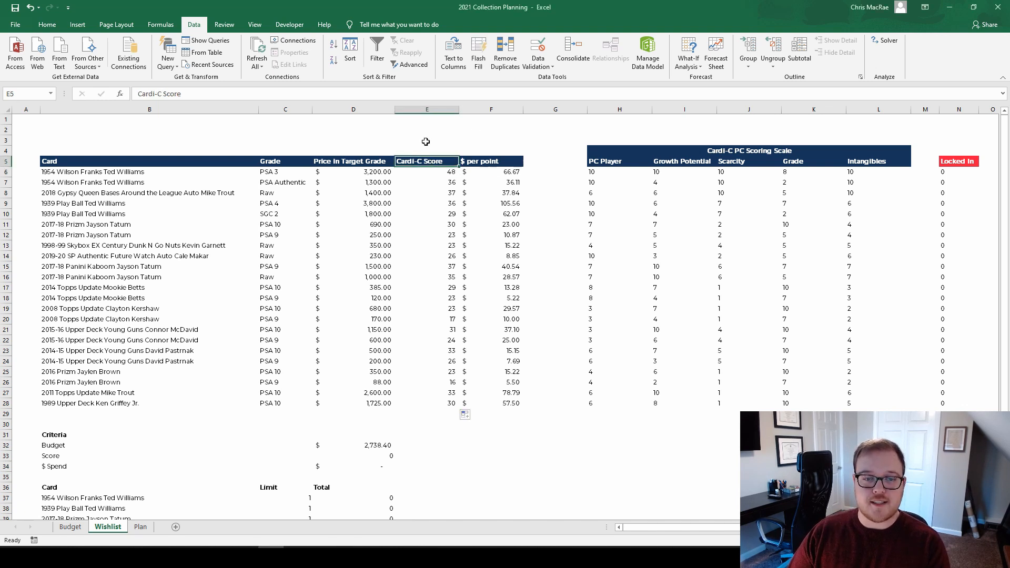
{"action": "left_click", "coordinate": [428, 172]}
{"action": "key", "text": "F2"}
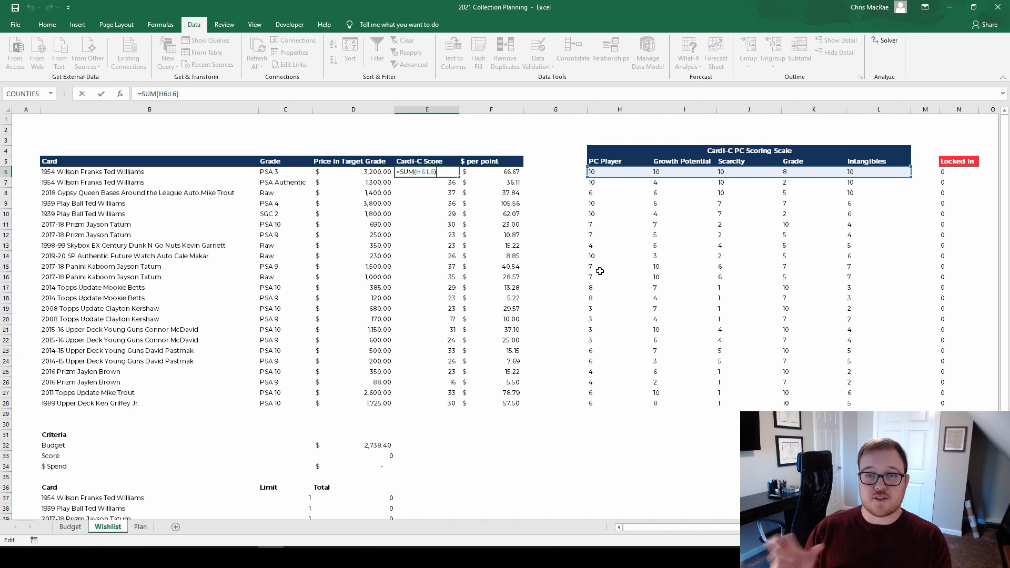
{"action": "key", "text": "Escape"}
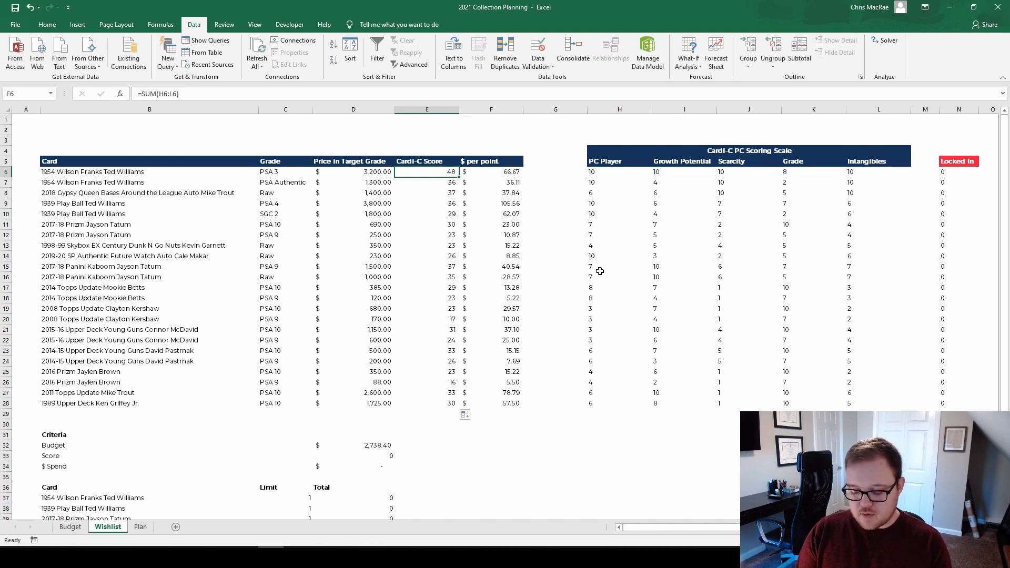
- Enter the formula =SUM(H6:L6) as the first card's Cardi-C Score in E6
{"action": "type", "text": "=sum("}
{"action": "key", "text": "Right"}
{"action": "key", "text": "Right"}
{"action": "key", "text": "Right"}
{"action": "key", "text": "shift+Right"}
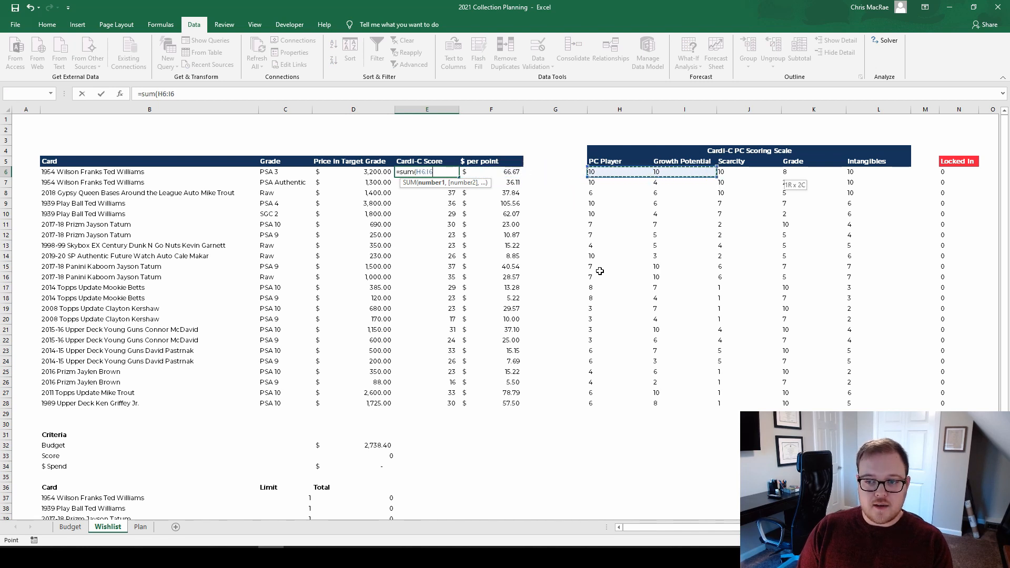
{"action": "key", "text": "shift+Right"}
{"action": "key", "text": "shift+Right"}
{"action": "key", "text": "shift+Right"}
{"action": "type", "text": ")"}
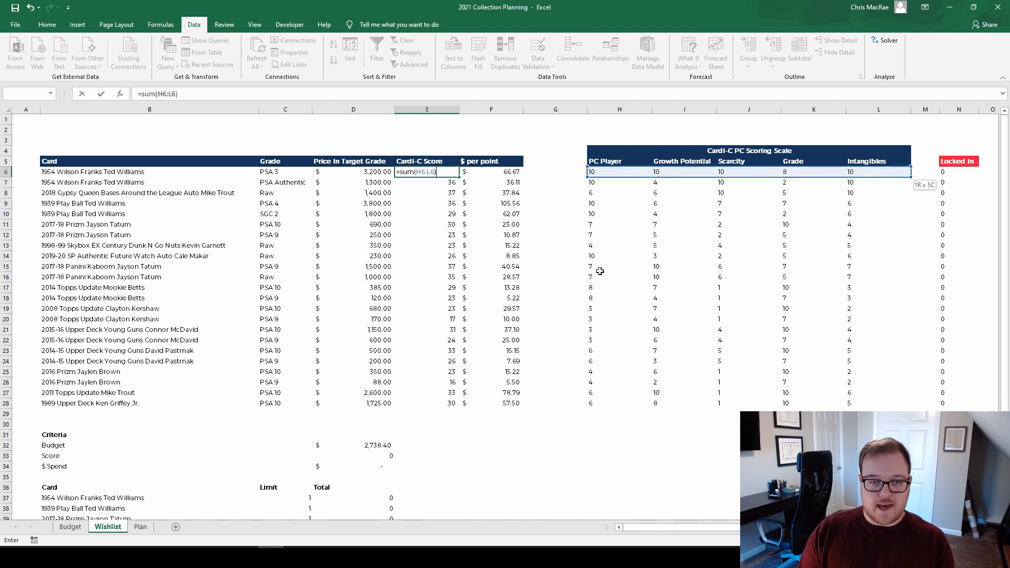
{"action": "key", "text": "Return"}
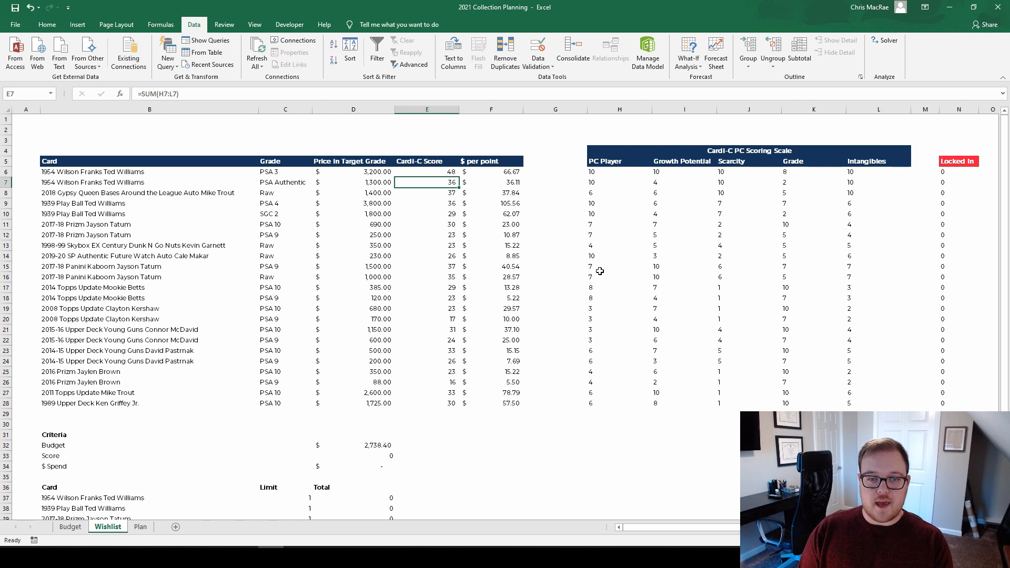
- Copy the Cardi-C Score formula from E6 down through E28
{"action": "key", "text": "Up"}
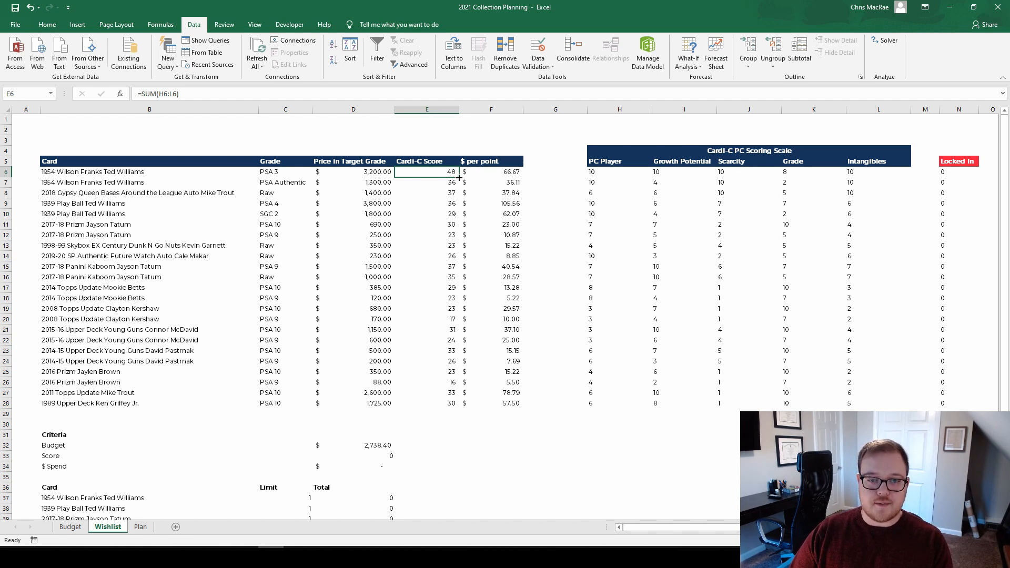
{"action": "left_click_drag", "start_coordinate": [458, 178], "coordinate": [439, 407]}
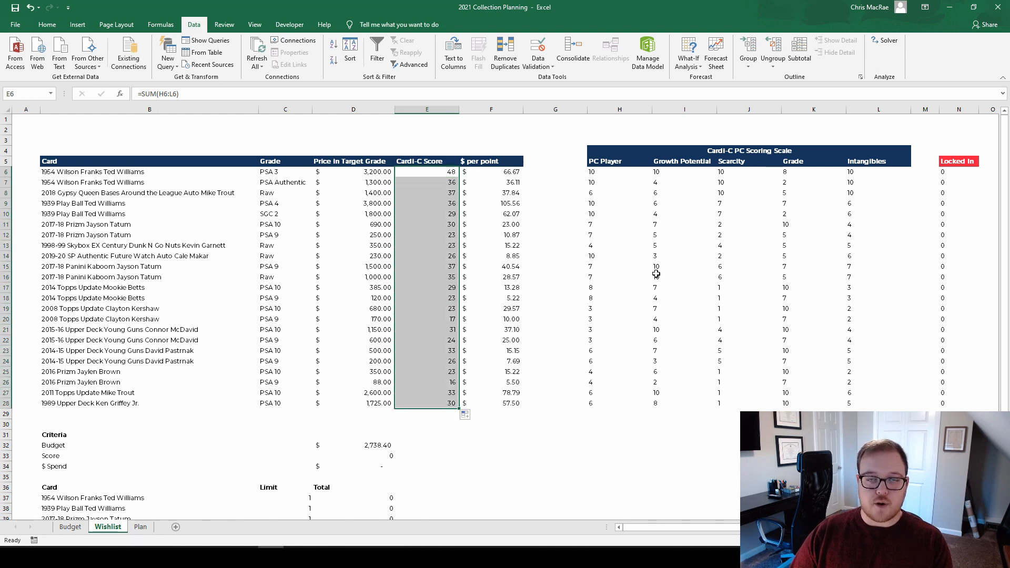
{"action": "key", "text": "shift+BackSpace"}
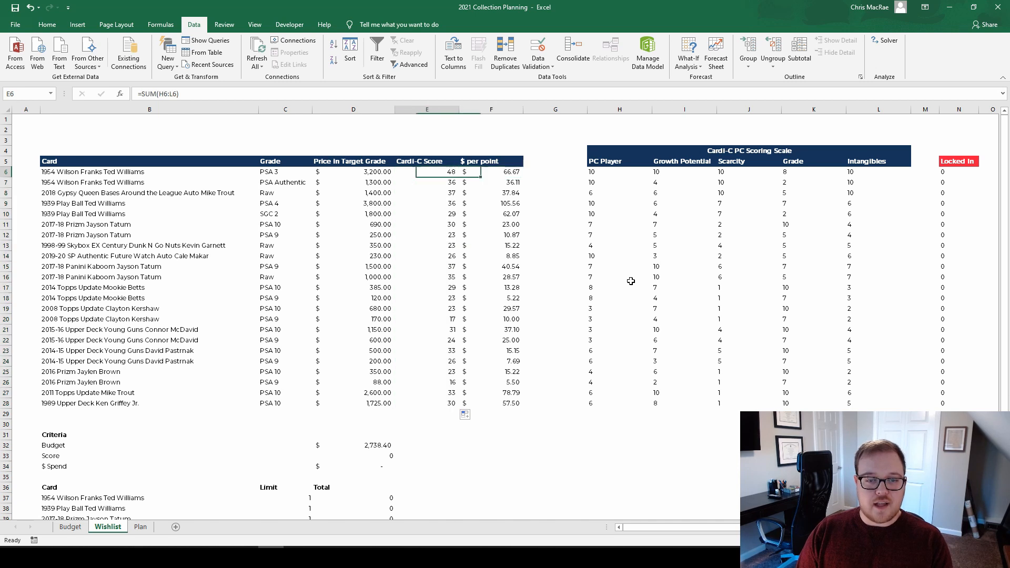
{"action": "key", "text": "Right"}
{"action": "key", "text": "Left"}
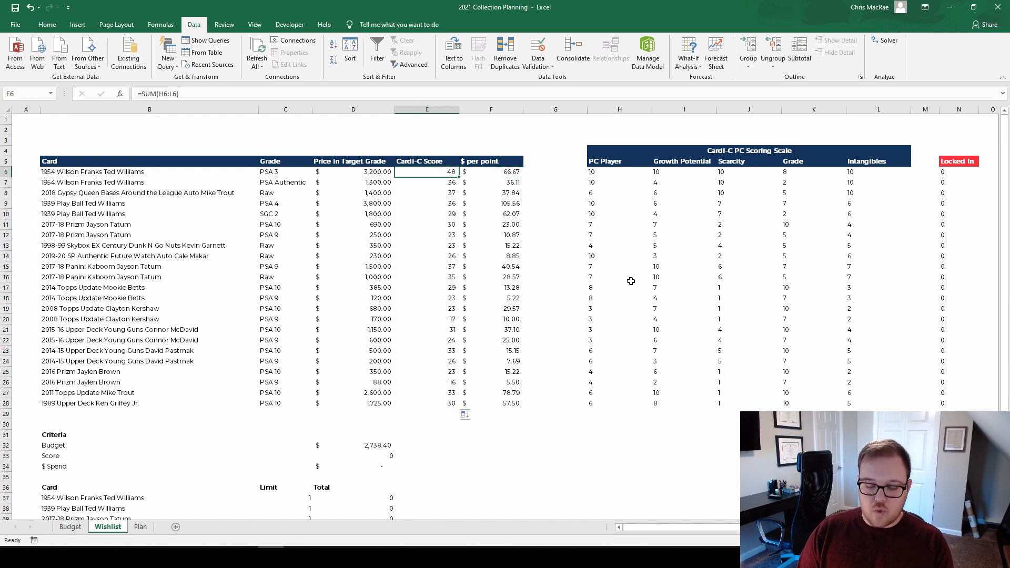
{"action": "key", "text": "shift+Down"}
{"action": "key", "text": "shift+Down"}
{"action": "key", "text": "shift+Down"}
{"action": "key", "text": "shift+Down"}
{"action": "key", "text": "shift+Down"}
{"action": "key", "text": "shift+Down"}
{"action": "key", "text": "shift+Down"}
{"action": "key", "text": "shift+Down"}
{"action": "key", "text": "shift+Down"}
{"action": "key", "text": "shift+Down"}
{"action": "key", "text": "shift+Down"}
{"action": "key", "text": "shift+Down"}
{"action": "key", "text": "shift+Down"}
{"action": "key", "text": "shift+Down"}
{"action": "key", "text": "shift+Down"}
{"action": "key", "text": "shift+Down"}
{"action": "key", "text": "shift+Down"}
{"action": "key", "text": "shift+Down"}
{"action": "key", "text": "shift+Down"}
{"action": "key", "text": "shift+Down"}
{"action": "key", "text": "shift+Down"}
{"action": "key", "text": "shift+Down"}
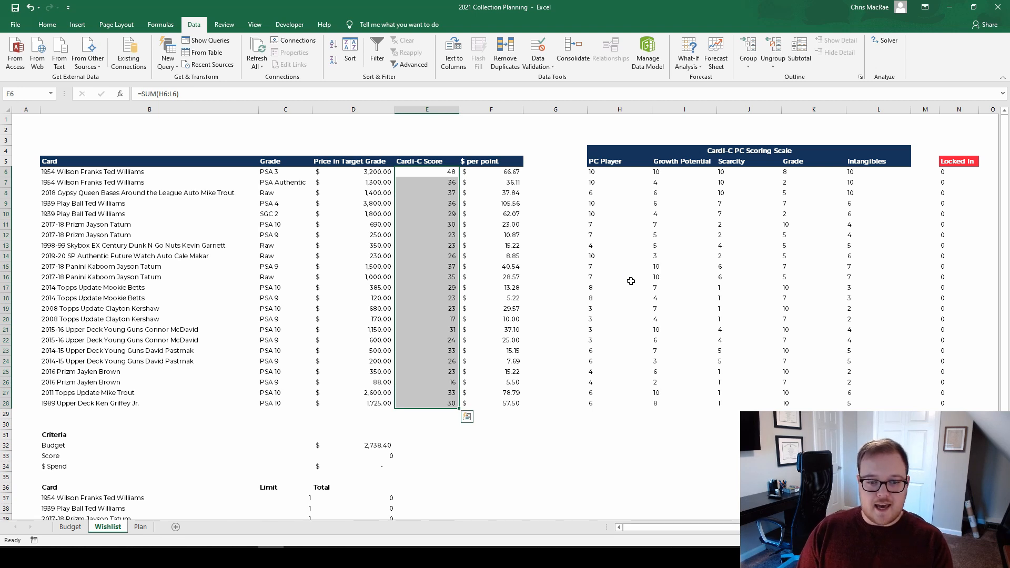
{"action": "key", "text": "Down"}
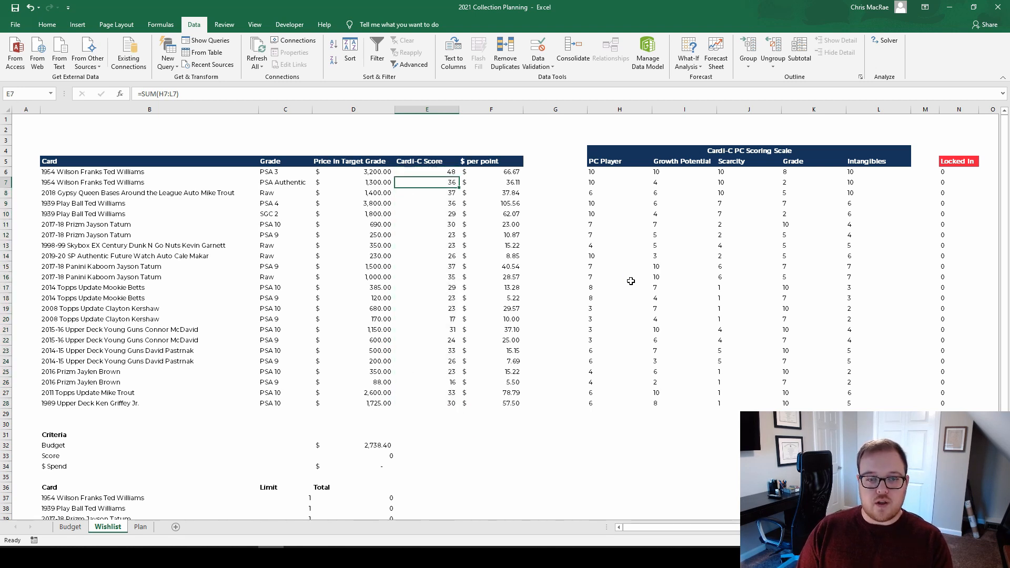
- Clear the Cardi-C Score cells E7:E28 below the first card's formula
{"action": "key", "text": "ctrl+shift+Down"}
{"action": "key", "text": "Delete"}
{"action": "key", "text": "Up"}
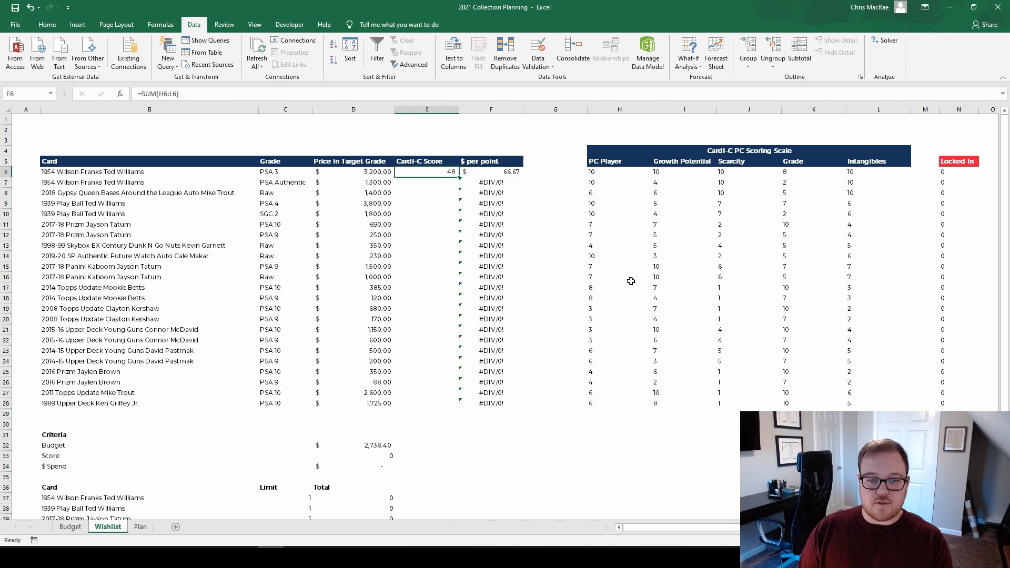
- Fill the first card's Cardi-C Score formula down the range E6:E28 for all wishlist cards
{"action": "key", "text": "shift+Down"}
{"action": "key", "text": "shift+Down"}
{"action": "key", "text": "shift+Down"}
{"action": "key", "text": "shift+Down"}
{"action": "key", "text": "shift+Down"}
{"action": "key", "text": "shift+Down"}
{"action": "key", "text": "shift+Down"}
{"action": "key", "text": "shift+Down"}
{"action": "key", "text": "shift+Down"}
{"action": "key", "text": "shift+Down"}
{"action": "key", "text": "shift+Down"}
{"action": "key", "text": "shift+Down"}
{"action": "key", "text": "shift+Down"}
{"action": "key", "text": "shift+Down"}
{"action": "key", "text": "shift+Down"}
{"action": "key", "text": "shift+Down"}
{"action": "key", "text": "shift+Down"}
{"action": "key", "text": "shift+Down"}
{"action": "key", "text": "shift+Down"}
{"action": "key", "text": "shift+Down"}
{"action": "key", "text": "shift+Up"}
{"action": "key", "text": "shift+Up"}
{"action": "key", "text": "ctrl+d"}
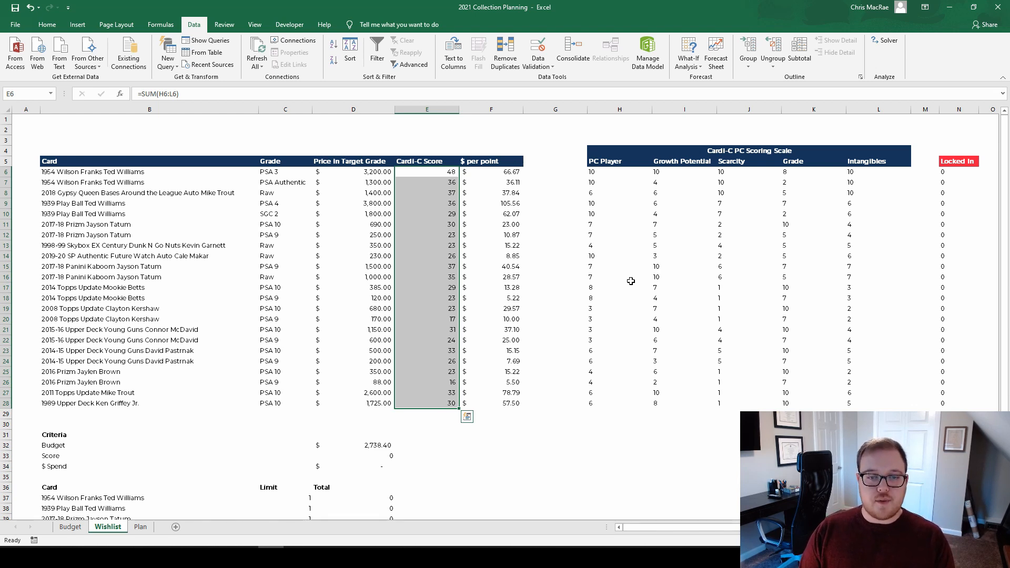
- Examine the first card's $ per point formula and its entry in the Locked In column
{"action": "key", "text": "Right"}
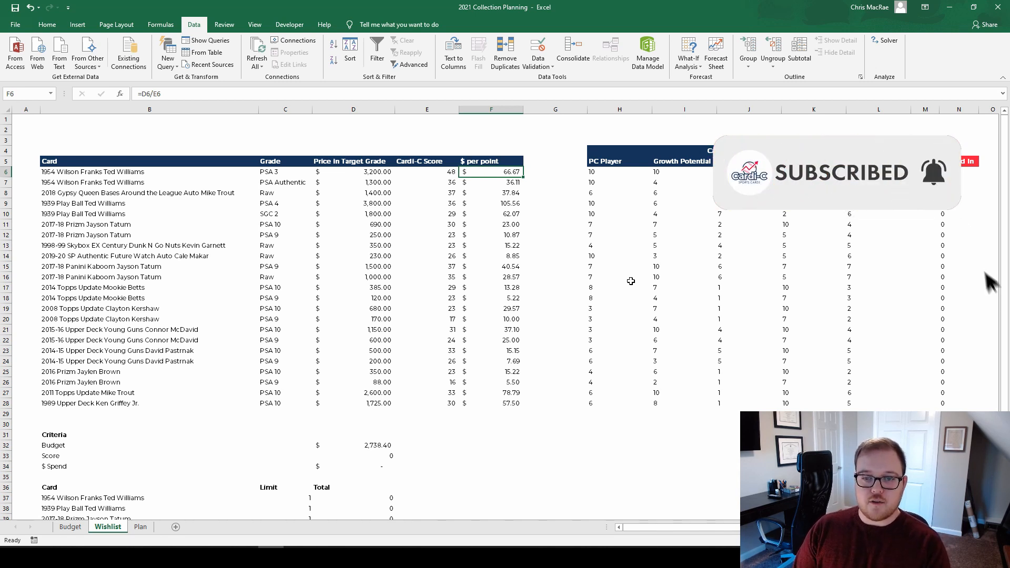
{"action": "key", "text": "Right"}
{"action": "key", "text": "Right"}
{"action": "key", "text": "Right"}
{"action": "key", "text": "Right"}
{"action": "key", "text": "Right"}
{"action": "key", "text": "Right"}
{"action": "key", "text": "Right"}
{"action": "key", "text": "Up"}
{"action": "key", "text": "Right"}
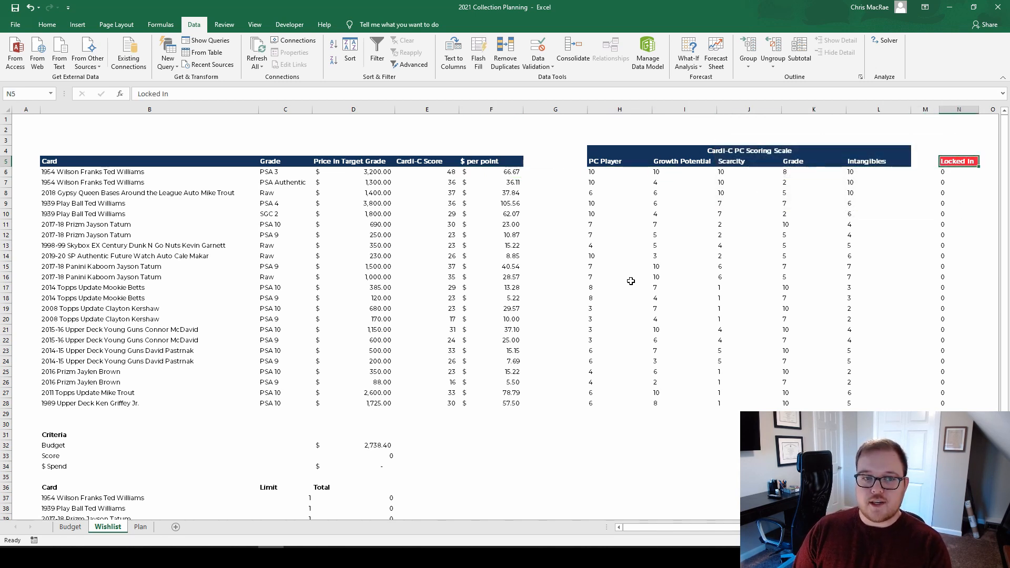
{"action": "key", "text": "Down"}
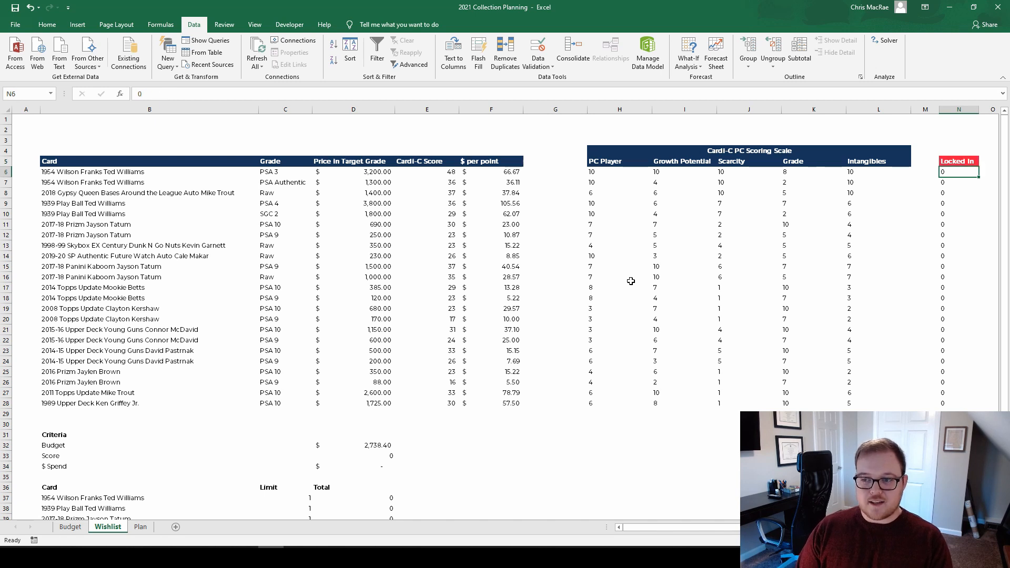
- Examine the Locked In entries for every wishlist card in N6:N28
{"action": "key", "text": "Up"}
{"action": "key", "text": "Down"}
{"action": "key", "text": "Up"}
{"action": "key", "text": "Down"}
{"action": "key", "text": "Down"}
{"action": "key", "text": "Down"}
{"action": "key", "text": "Down"}
{"action": "key", "text": "Down"}
{"action": "key", "text": "Down"}
{"action": "key", "text": "Down"}
{"action": "key", "text": "Down"}
{"action": "key", "text": "Down"}
{"action": "key", "text": "Down"}
{"action": "key", "text": "Down"}
{"action": "key", "text": "Down"}
{"action": "key", "text": "Down"}
{"action": "key", "text": "Down"}
{"action": "key", "text": "Down"}
{"action": "key", "text": "Down"}
{"action": "key", "text": "Down"}
{"action": "key", "text": "Down"}
{"action": "key", "text": "Down"}
{"action": "key", "text": "Down"}
{"action": "key", "text": "Down"}
{"action": "key", "text": "Down"}
{"action": "key", "text": "Down"}
{"action": "key", "text": "Up"}
{"action": "key", "text": "Up"}
{"action": "key", "text": "Up"}
{"action": "key", "text": "Up"}
{"action": "key", "text": "Up"}
{"action": "key", "text": "Up"}
{"action": "key", "text": "Up"}
{"action": "key", "text": "Up"}
{"action": "key", "text": "Up"}
{"action": "key", "text": "Up"}
{"action": "key", "text": "Up"}
{"action": "key", "text": "Up"}
{"action": "key", "text": "Up"}
{"action": "key", "text": "Up"}
{"action": "key", "text": "Up"}
{"action": "key", "text": "Up"}
{"action": "key", "text": "Up"}
{"action": "key", "text": "Up"}
{"action": "key", "text": "Up"}
{"action": "key", "text": "Up"}
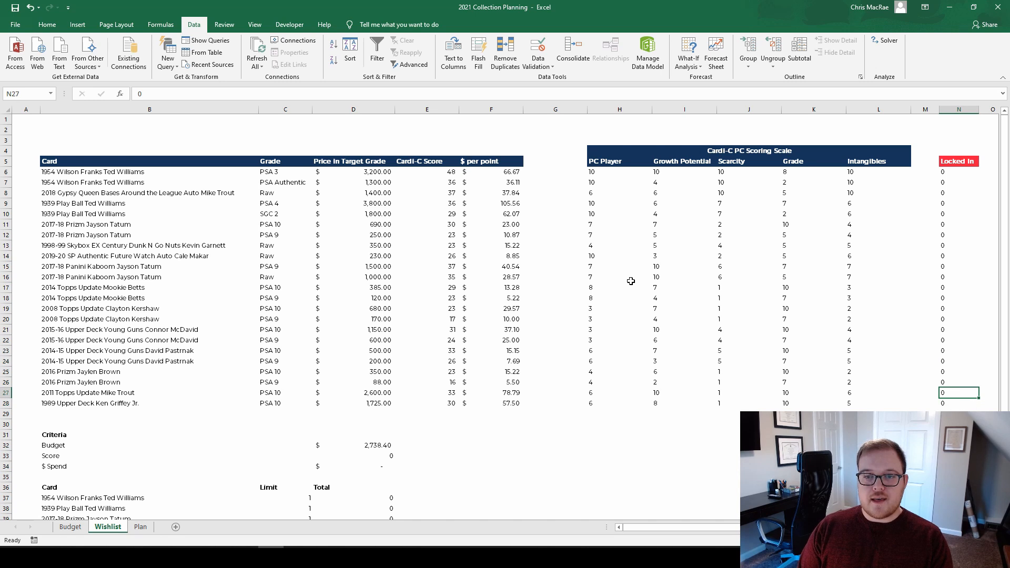
{"action": "key", "text": "Up"}
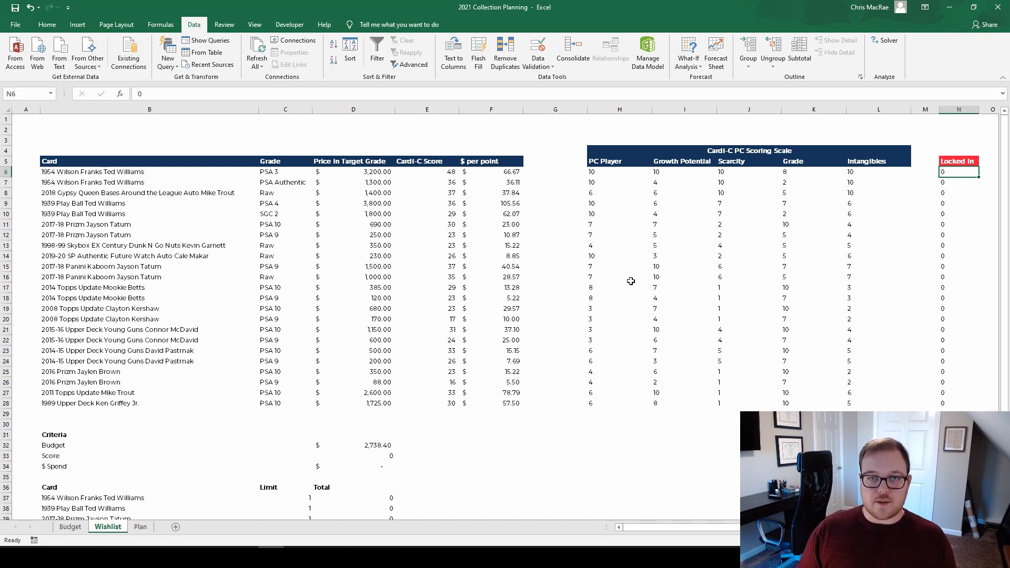
- Re-enter the header in N5 as "Locked IN"
{"action": "key", "text": "Up"}
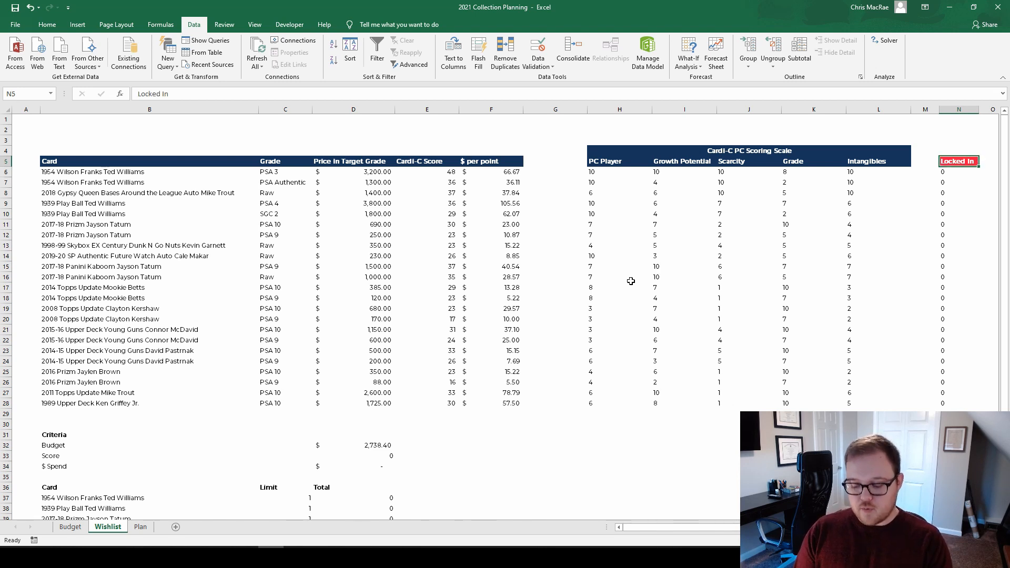
{"action": "type", "text": "Lock"}
{"action": "key", "text": "BackSpace"}
{"action": "key", "text": "BackSpace"}
{"action": "key", "text": "BackSpace"}
{"action": "key", "text": "BackSpace"}
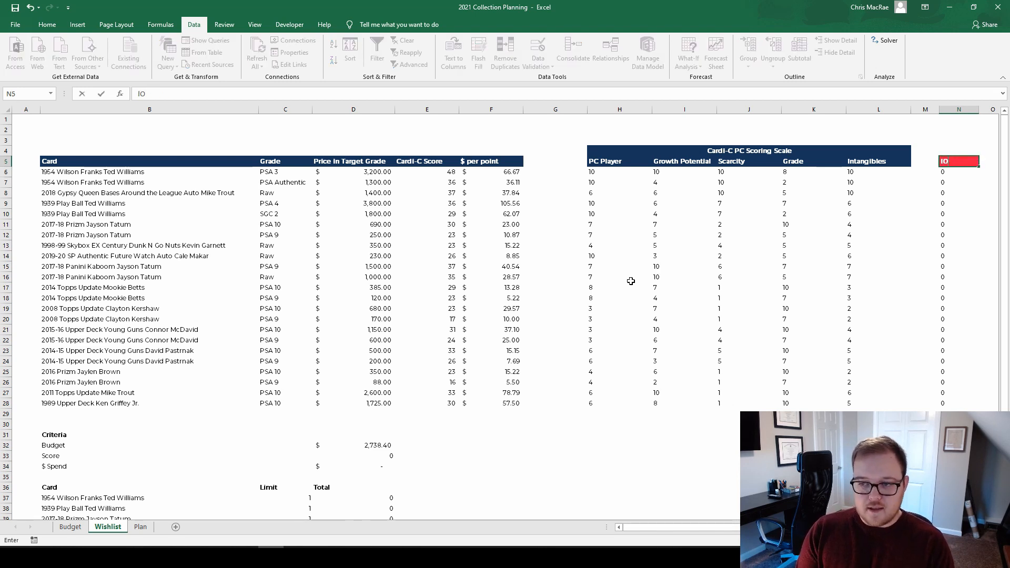
{"action": "type", "text": "Locked IN"}
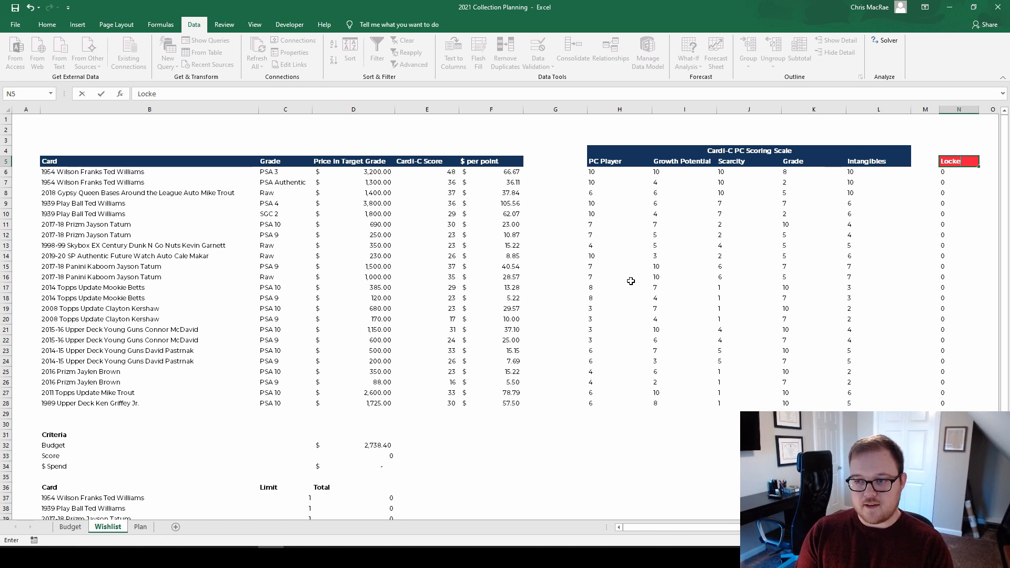
{"action": "key", "text": "Return"}
- Rename the header in N5 to "Cards Selected" and fit column N's width to it
{"action": "key", "text": "Up"}
{"action": "type", "text": "C"}
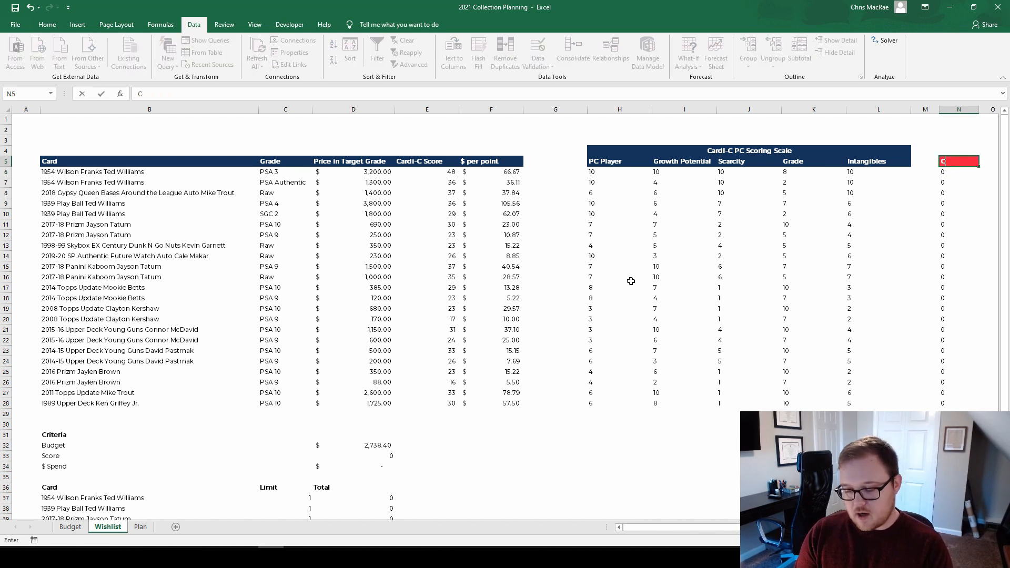
{"action": "type", "text": "ards Selected"}
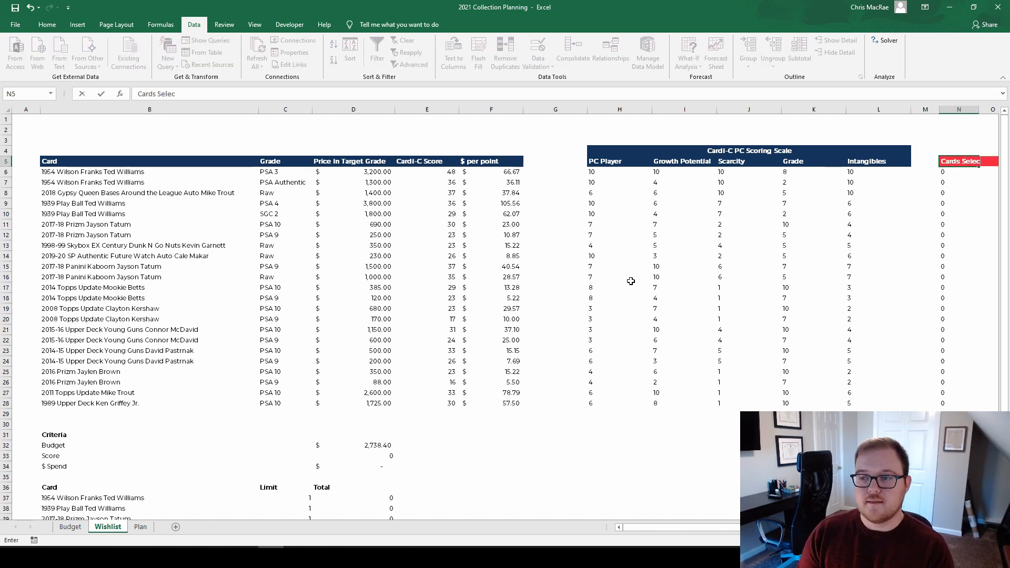
{"action": "key", "text": "Return"}
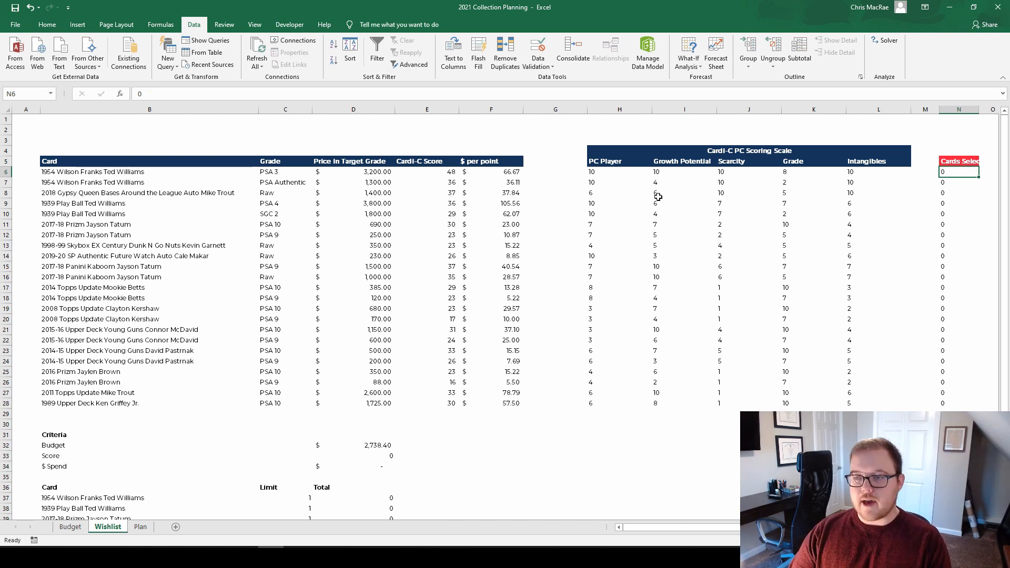
{"action": "double_click", "coordinate": [978, 109]}
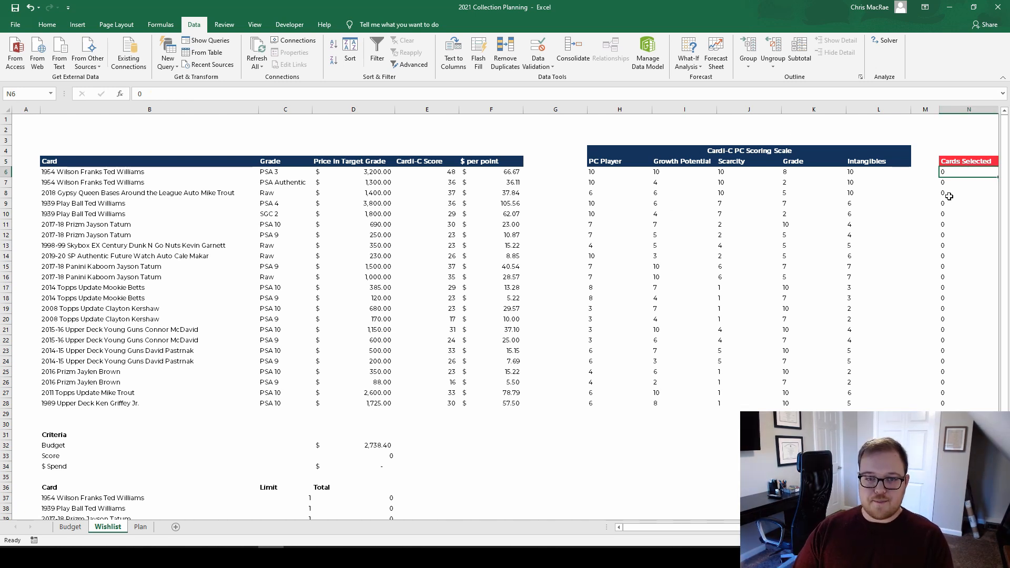
- Examine the Budget, Score and $ Spend rows of the Criteria section below the card list
{"action": "scroll", "coordinate": [226, 397], "scroll_direction": "down", "scroll_amount": 1}
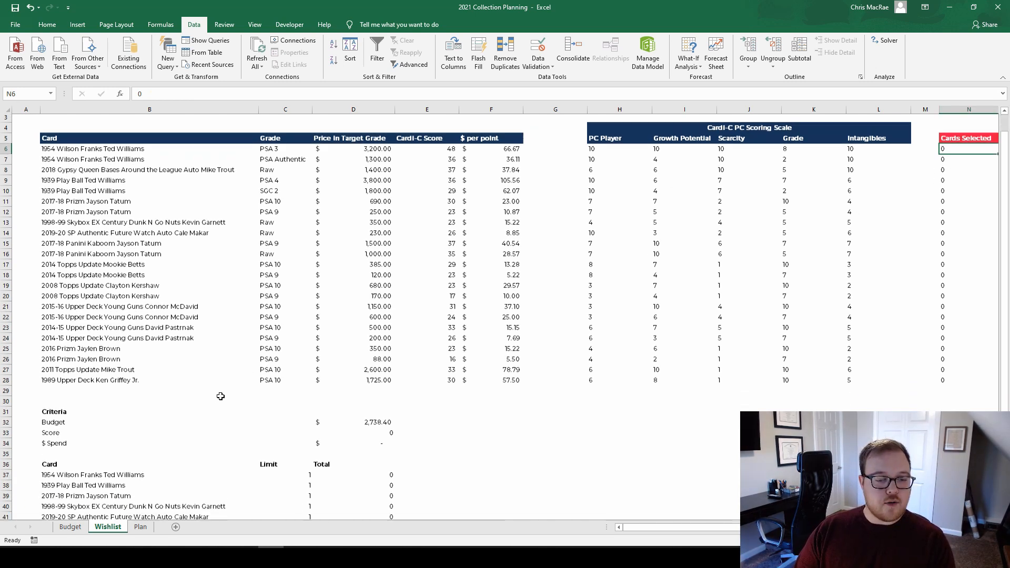
{"action": "scroll", "coordinate": [221, 392], "scroll_direction": "down", "scroll_amount": 2}
{"action": "left_click", "coordinate": [68, 350]}
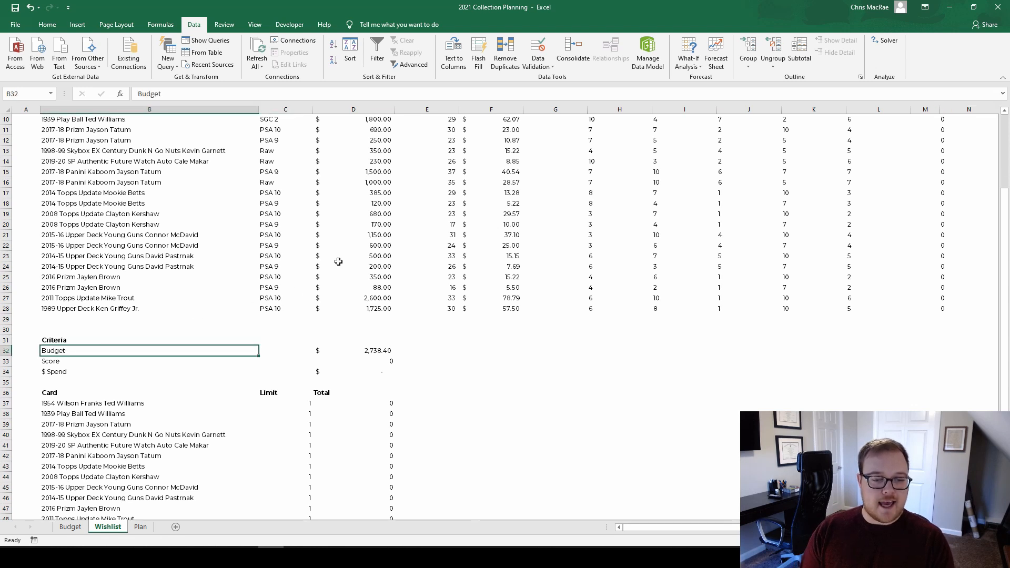
{"action": "key", "text": "Right"}
{"action": "key", "text": "Left"}
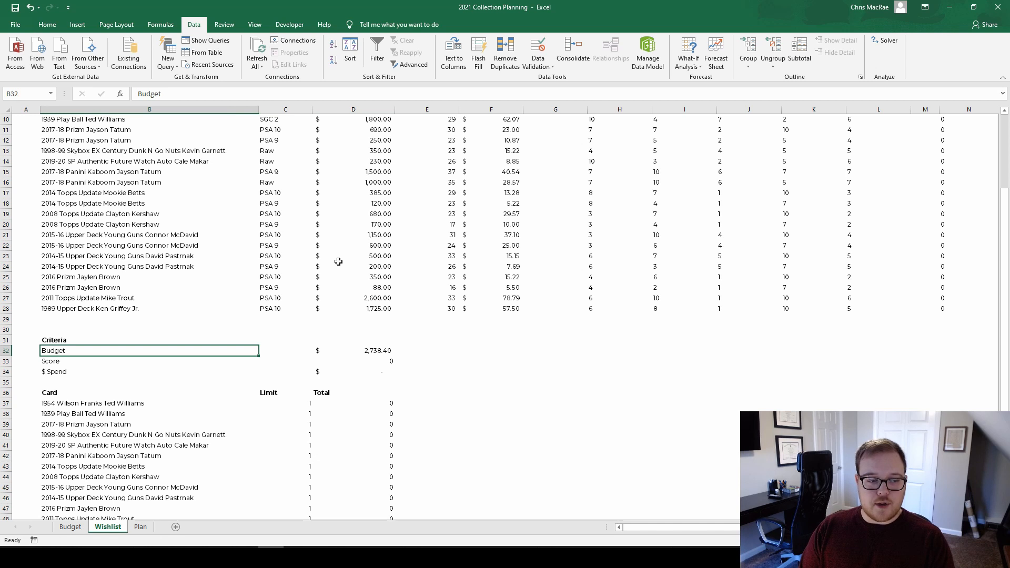
{"action": "key", "text": "Down"}
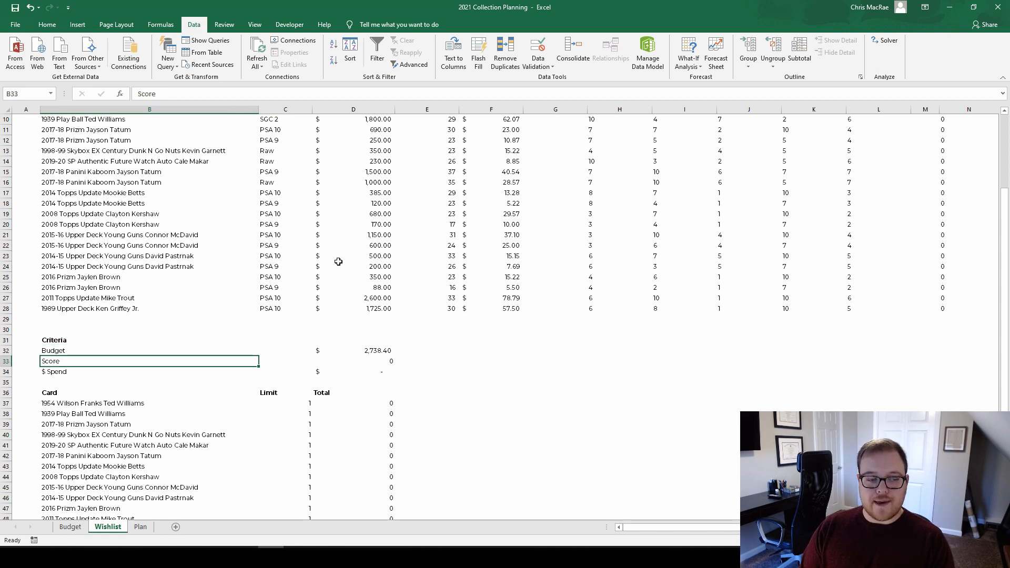
{"action": "key", "text": "Down"}
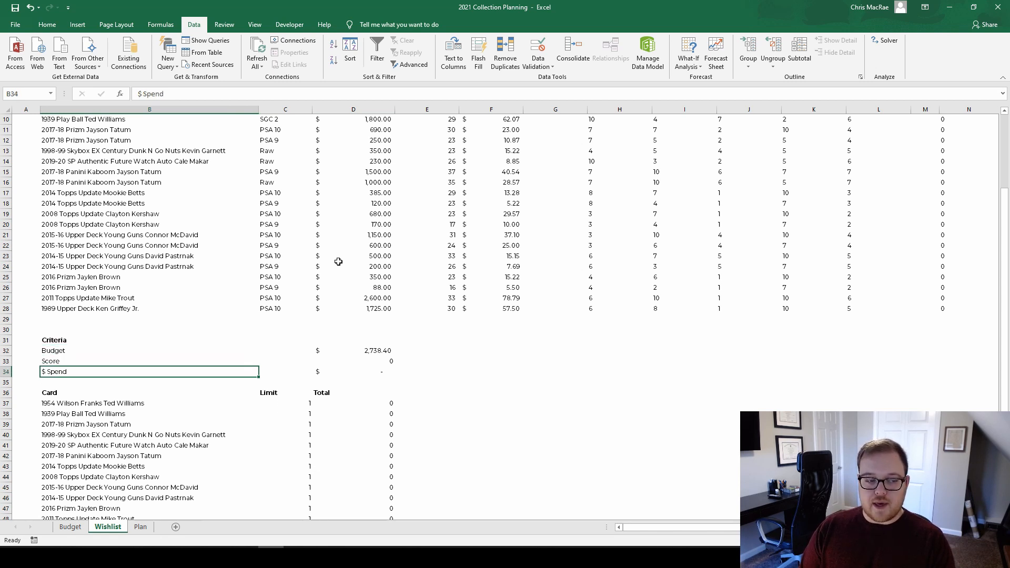
{"action": "key", "text": "Up"}
{"action": "key", "text": "Up"}
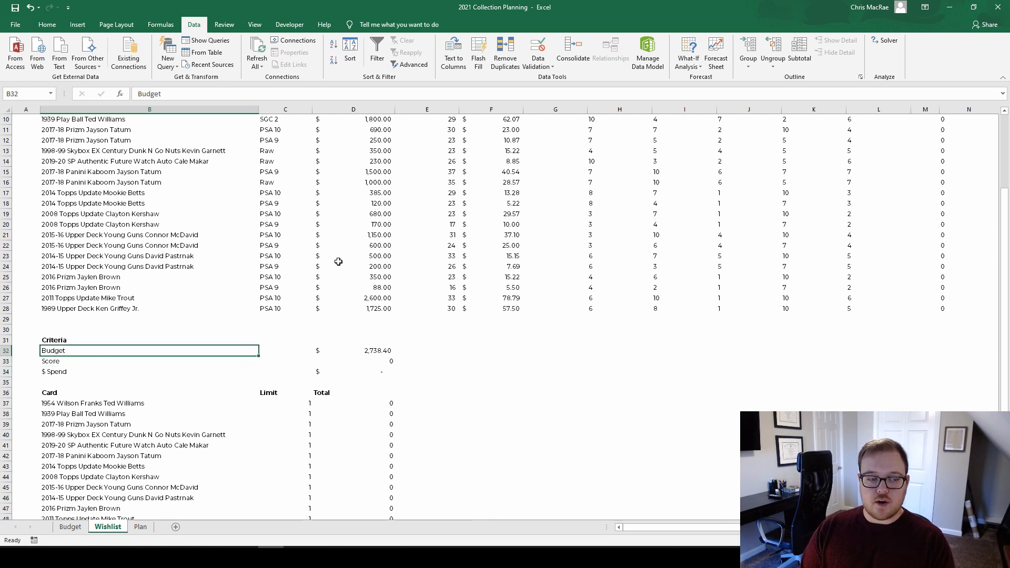
- Replace the Criteria section's Budget formula in D32 with a fixed amount of 3500
{"action": "key", "text": "Right"}
{"action": "key", "text": "Right"}
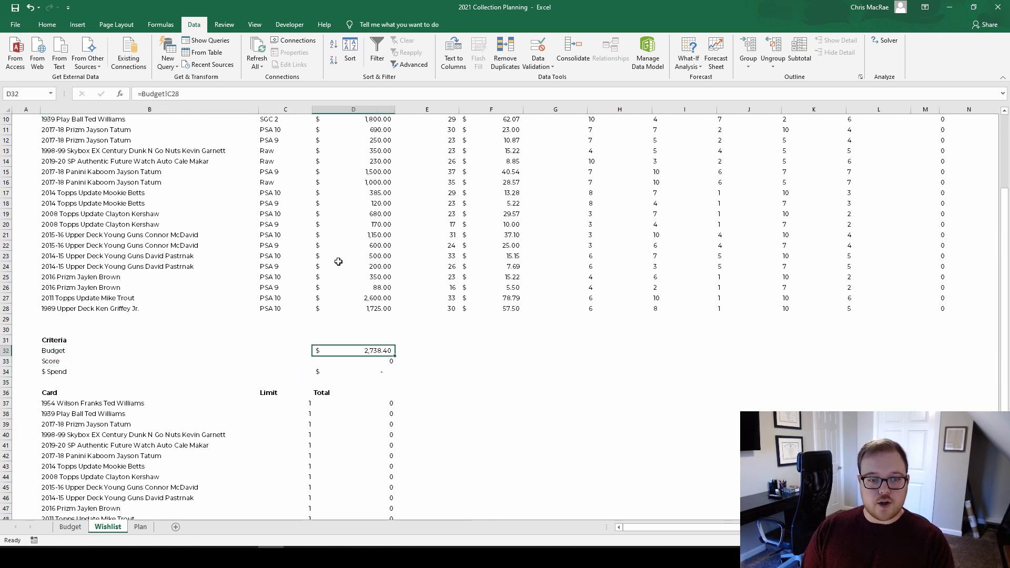
{"action": "key", "text": "Delete"}
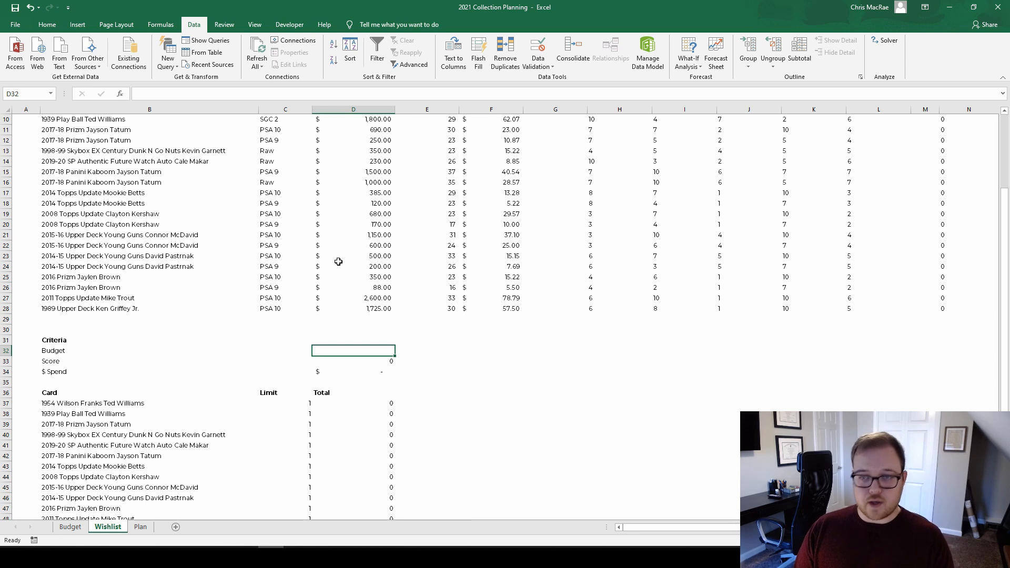
{"action": "type", "text": "3500"}
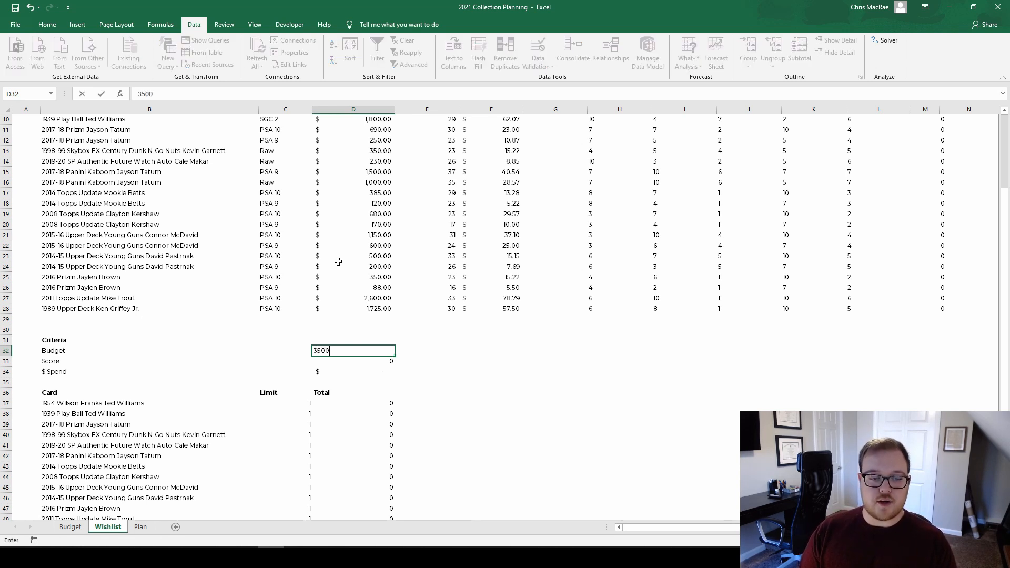
{"action": "key", "text": "Return"}
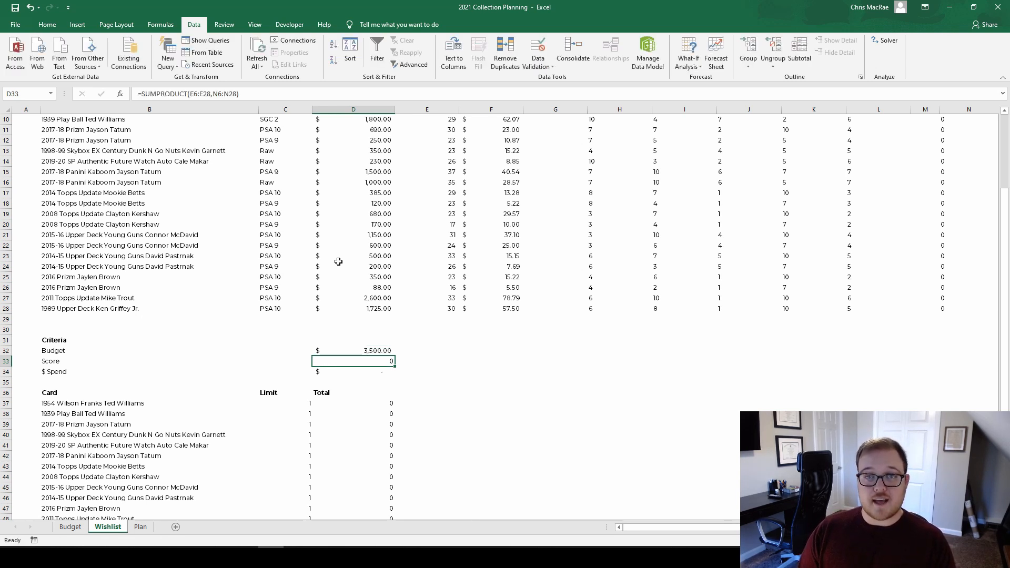
- Link the Criteria Budget in D32 to the Budget with $50 a Month to Flip amount, using =Budget!C28
{"action": "key", "text": "Up"}
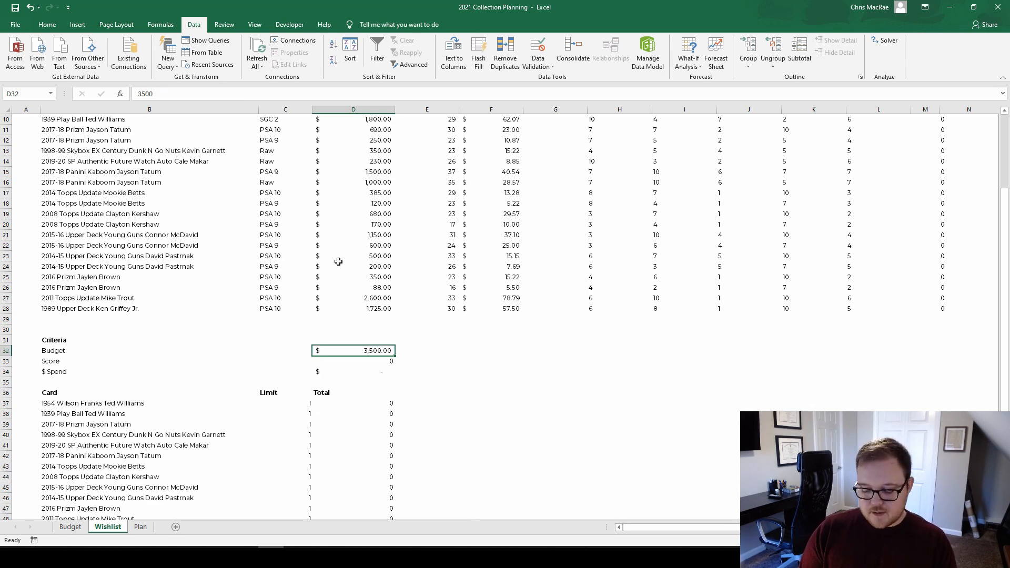
{"action": "type", "text": "="}
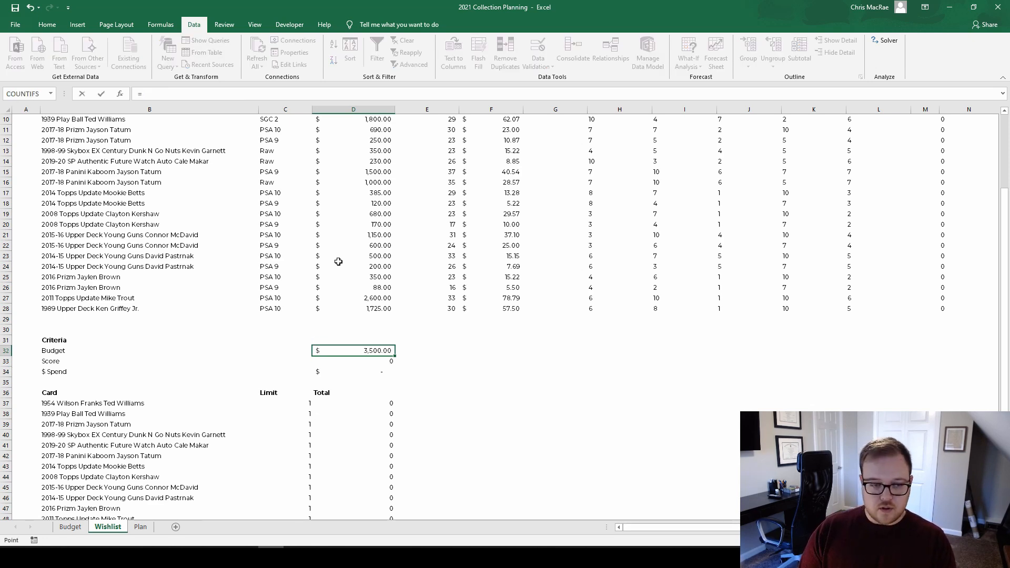
{"action": "key", "text": "ctrl+Page_Up"}
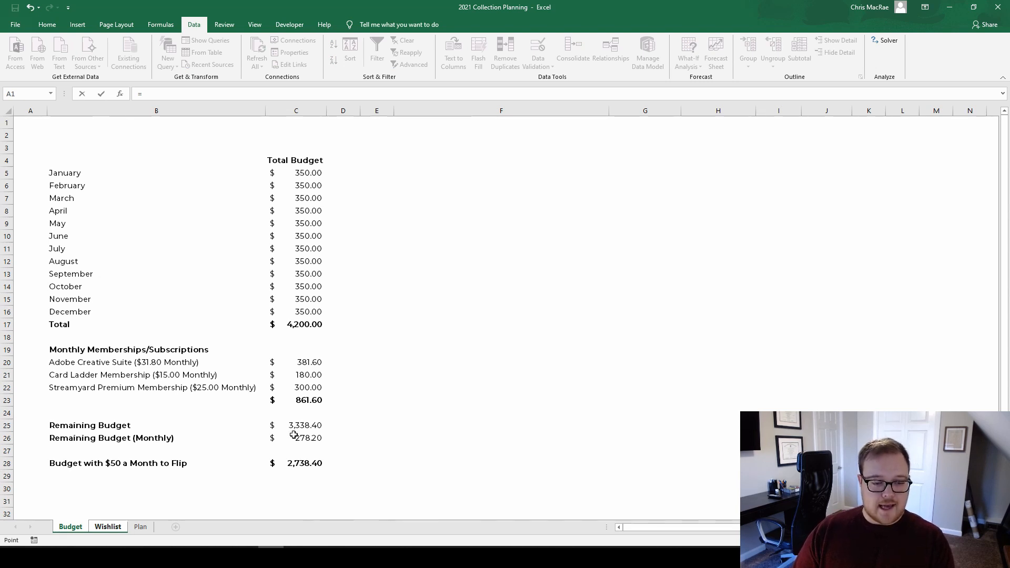
{"action": "left_click", "coordinate": [313, 462]}
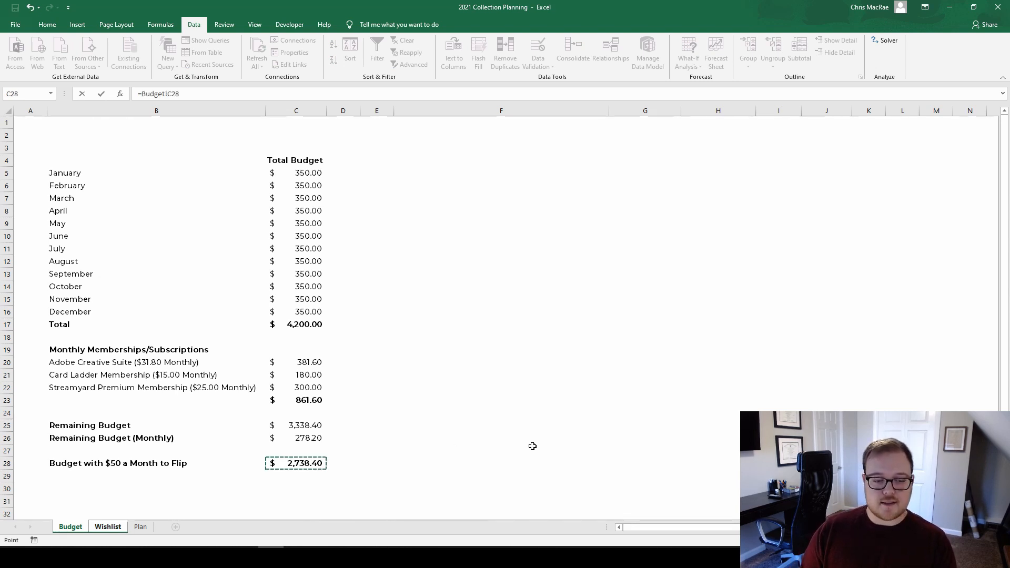
{"action": "key", "text": "Return"}
{"action": "key", "text": "Up"}
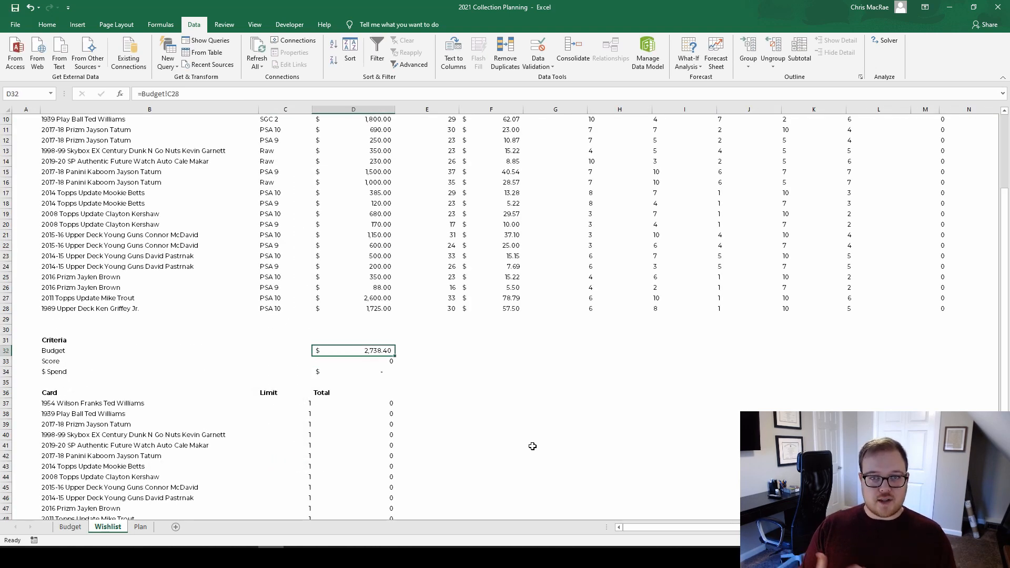
- On the Budget sheet, set January's budget to 275 and fill it down through December
{"action": "key", "text": "ctrl+Page_Up"}
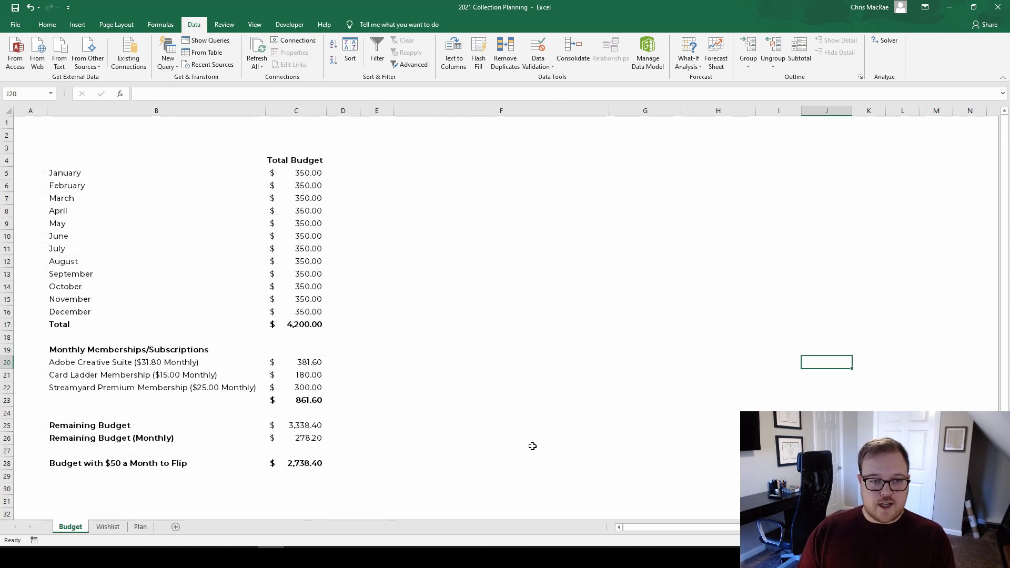
{"action": "left_click", "coordinate": [318, 171]}
{"action": "type", "text": "275"}
{"action": "key", "text": "Return"}
{"action": "key", "text": "Up"}
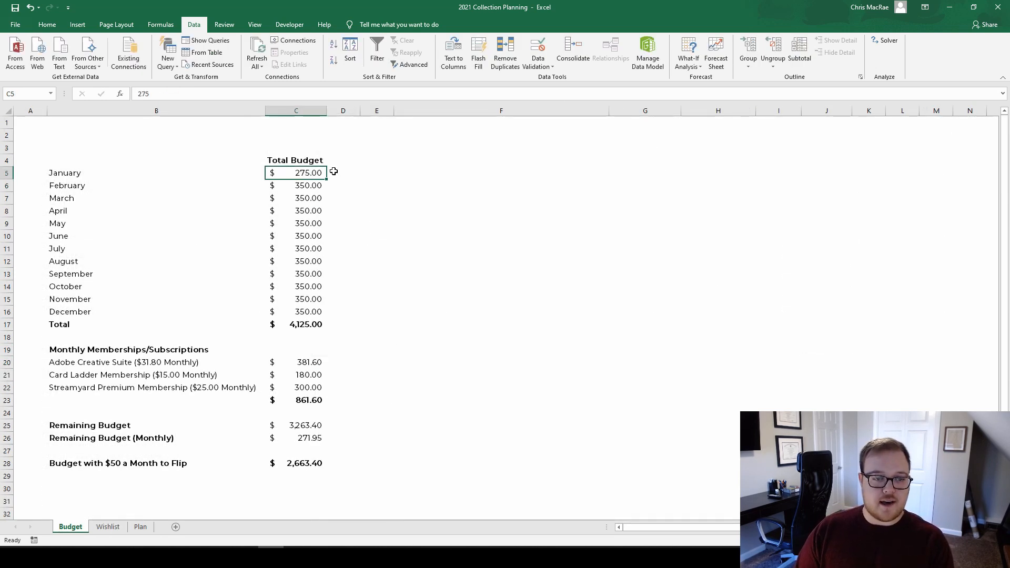
{"action": "key", "text": "ctrl+shift+Down"}
{"action": "key", "text": "shift+Up"}
{"action": "key", "text": "ctrl+d"}
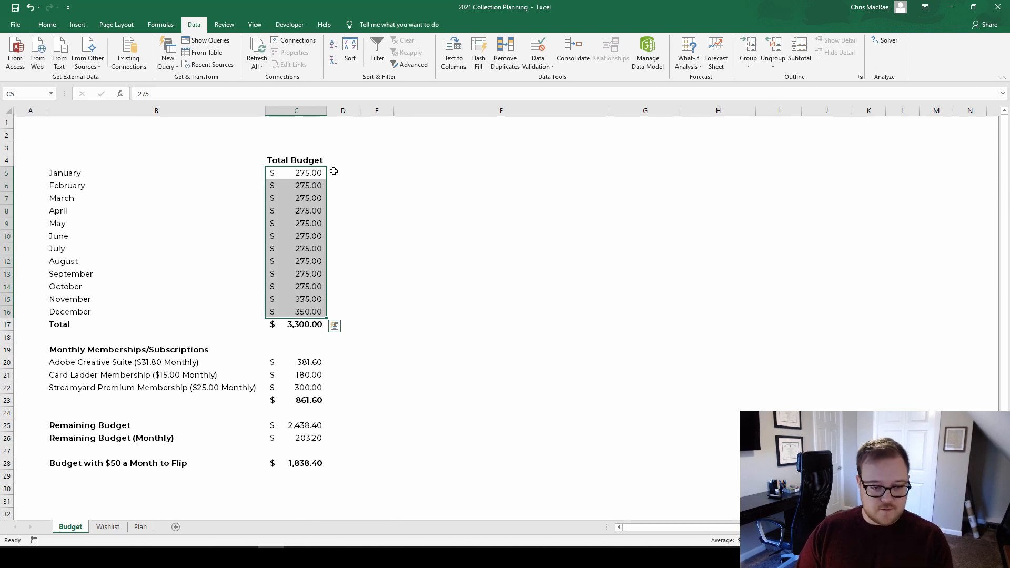
- Check the linked Criteria Budget in D32 on the Wishlist sheet
{"action": "key", "text": "Down"}
{"action": "key", "text": "ctrl+Page_Down"}
{"action": "key", "text": "Down"}
{"action": "key", "text": "Up"}
{"action": "key", "text": "Down"}
{"action": "key", "text": "Up"}
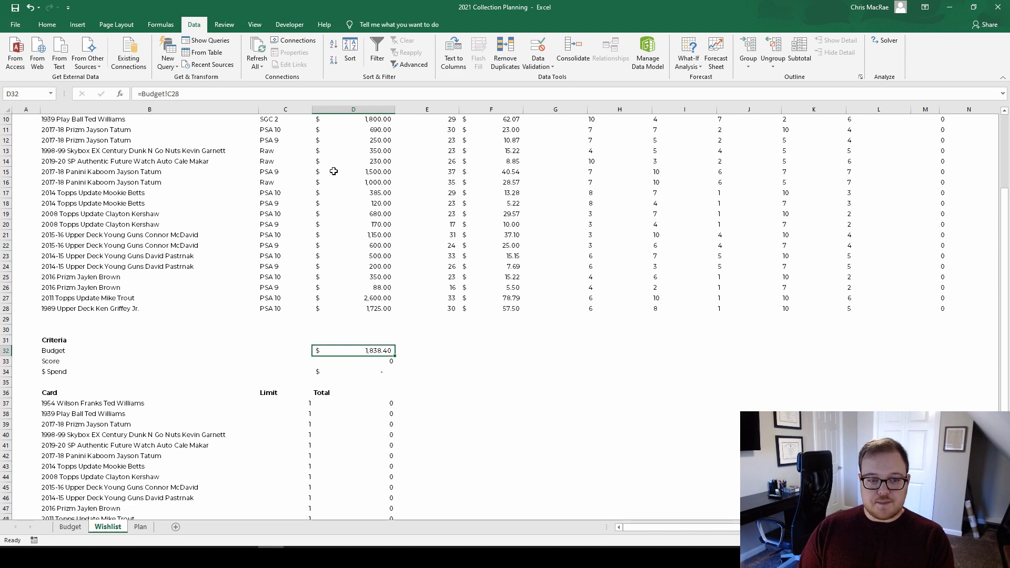
- Undo the monthly amount changes on the Budget sheet and return to the Criteria Budget on the Wishlist sheet
{"action": "key", "text": "ctrl+Page_Up"}
{"action": "key", "text": "ctrl+z"}
{"action": "key", "text": "ctrl+z"}
{"action": "key", "text": "ctrl+Page_Down"}
{"action": "key", "text": "Down"}
{"action": "key", "text": "Up"}
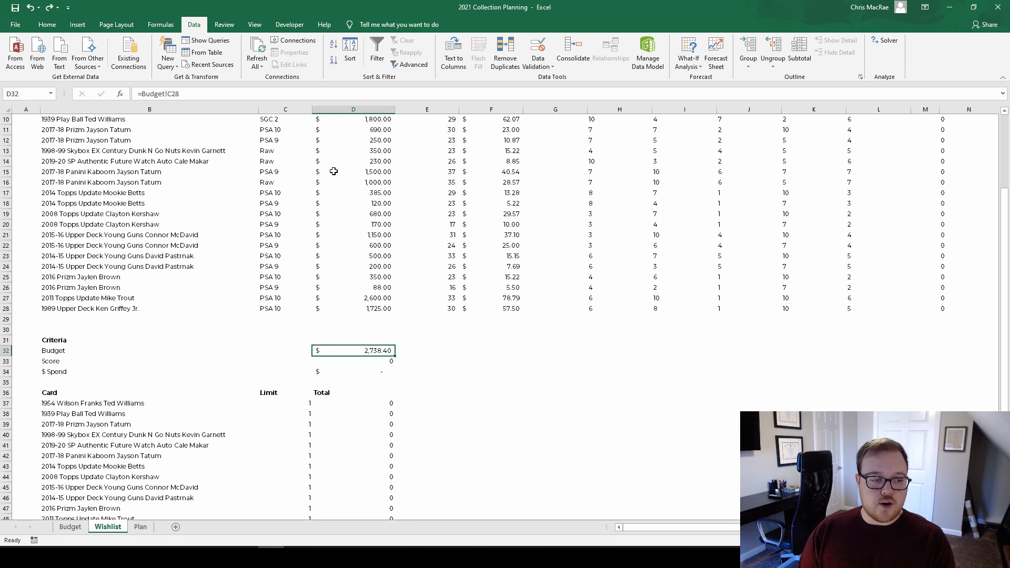
- Re-enter the Score formula in D33 as =SUMPRODUCT(E6:E28,N6:N28), combining the Cardi-C Score and Cards Selected columns
{"action": "key", "text": "Down"}
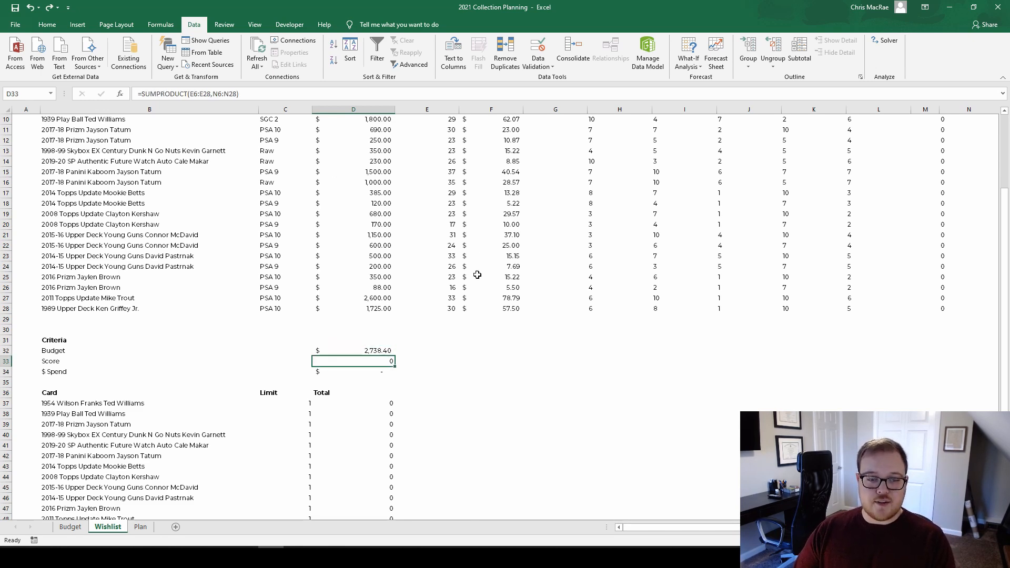
{"action": "scroll", "coordinate": [478, 257], "scroll_direction": "up", "scroll_amount": 2}
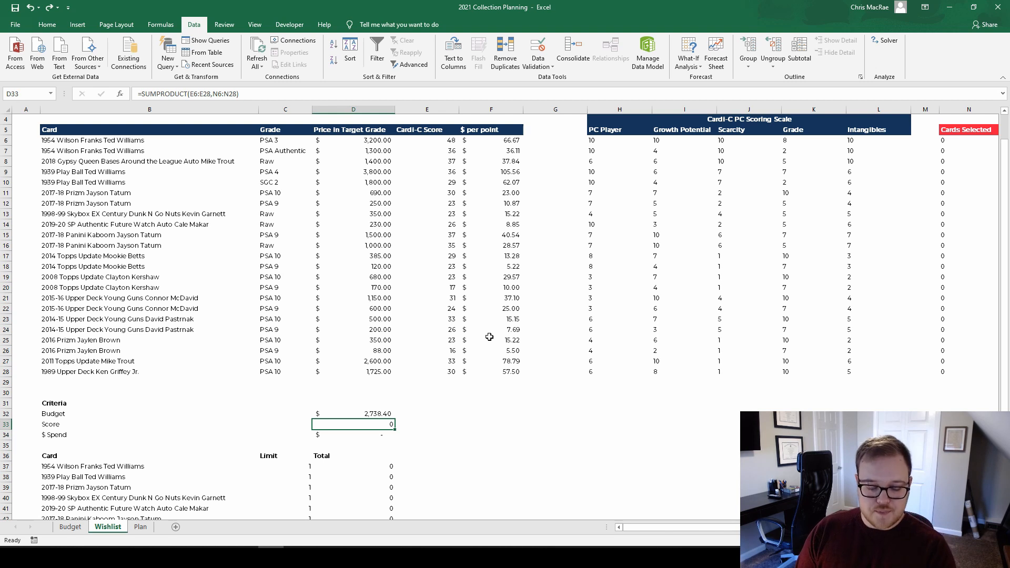
{"action": "key", "text": "F2"}
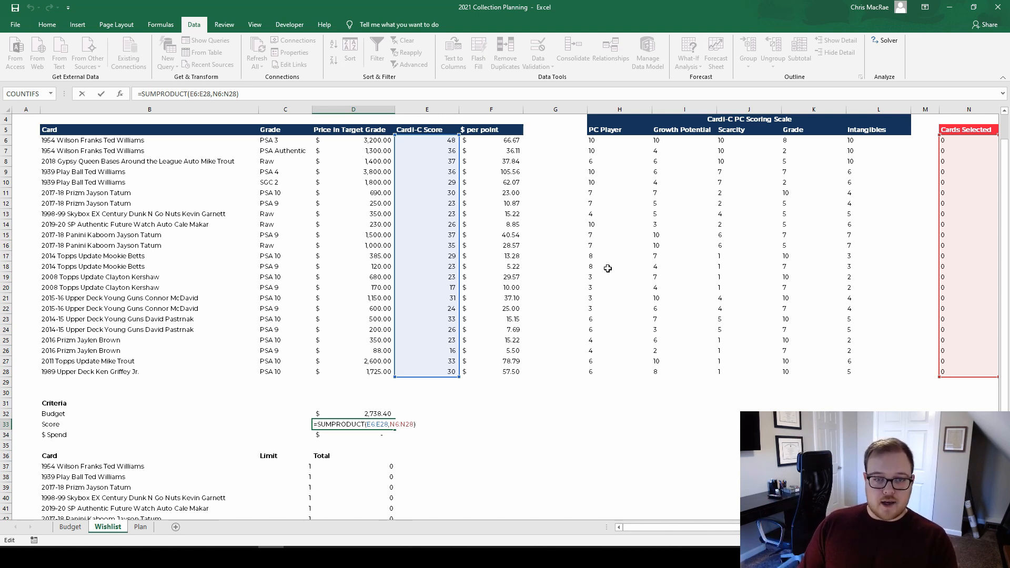
{"action": "key", "text": "ctrl+Return"}
{"action": "type", "text": "="}
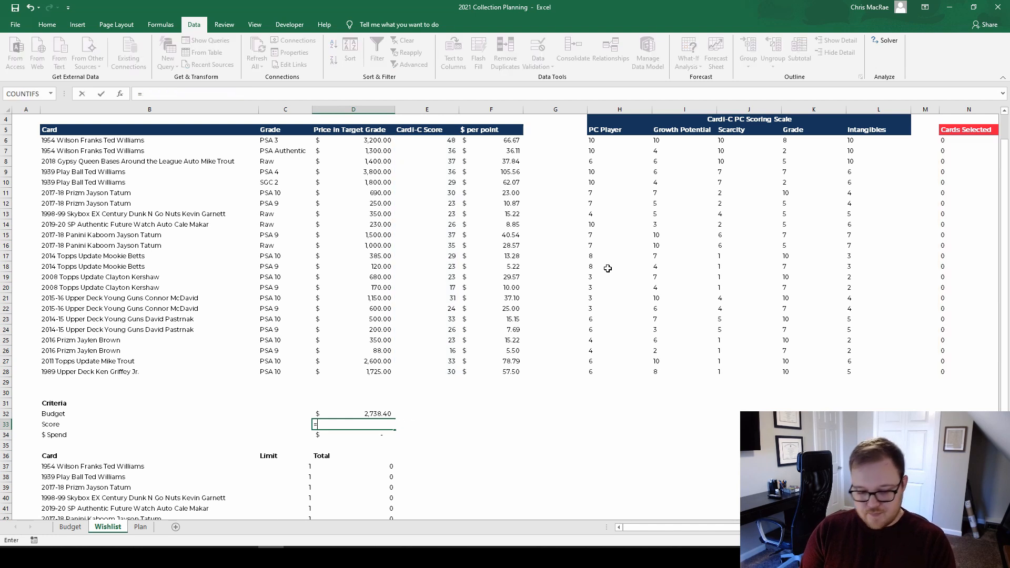
{"action": "type", "text": "SU"}
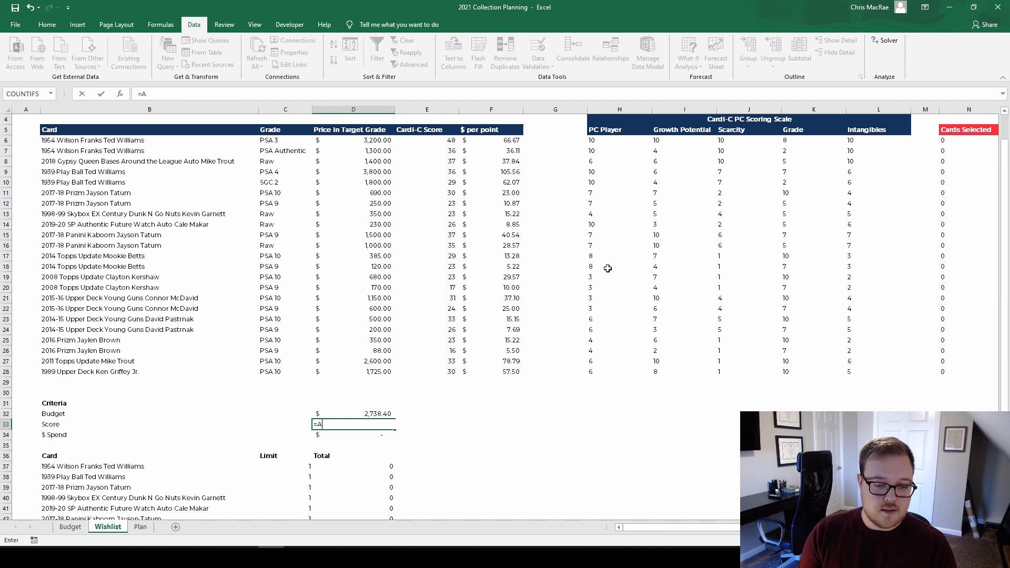
{"action": "type", "text": "MPRO"}
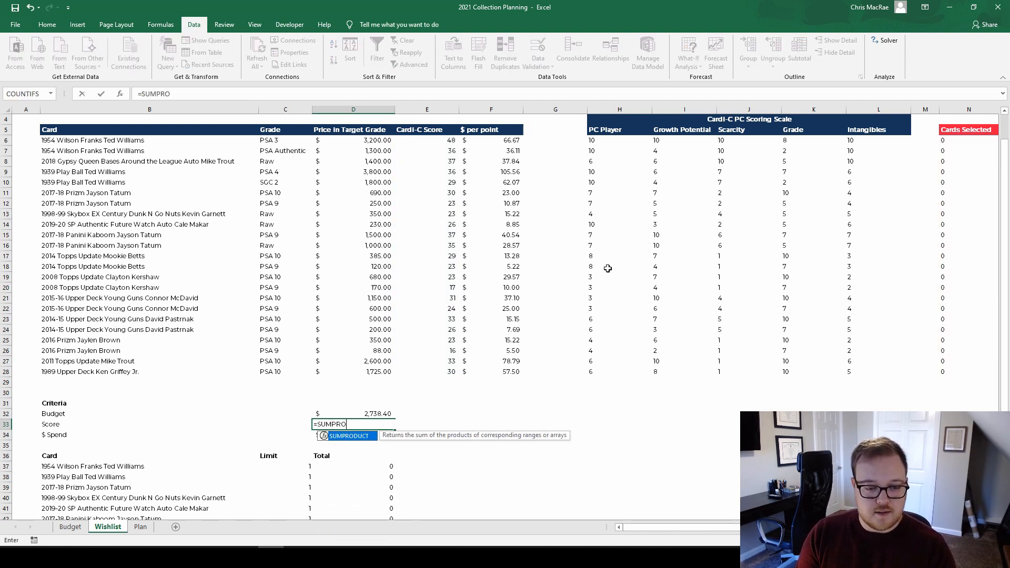
{"action": "type", "text": "DUCT("}
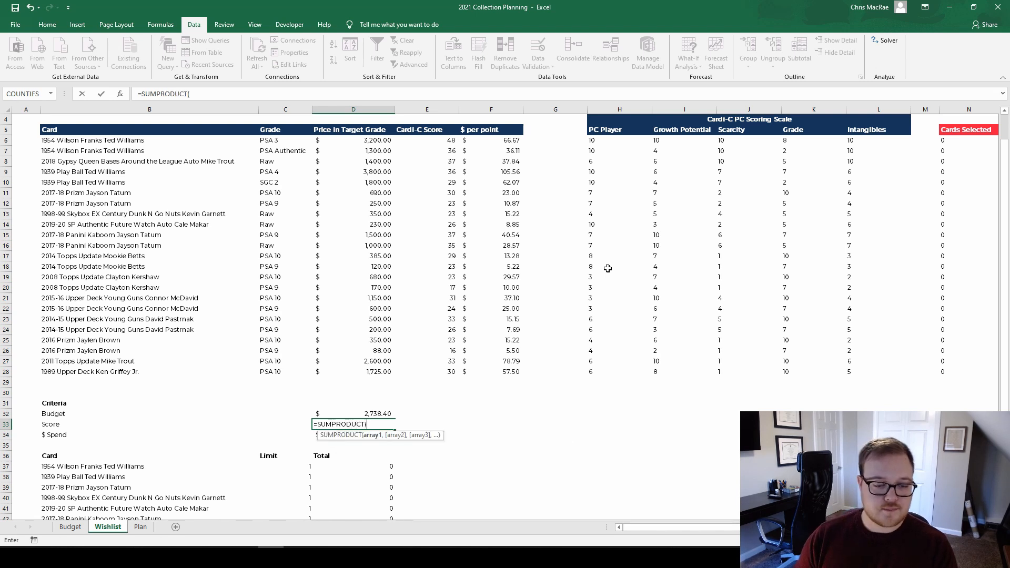
{"action": "left_click_drag", "start_coordinate": [438, 140], "coordinate": [441, 169]}
{"action": "left_click_drag", "start_coordinate": [444, 299], "coordinate": [451, 372]}
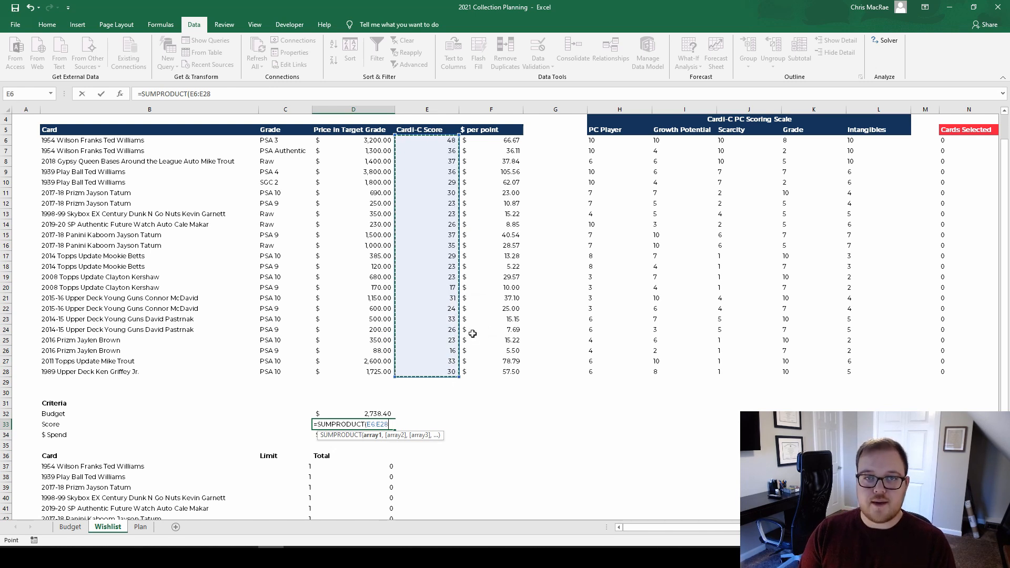
{"action": "type", "text": ","}
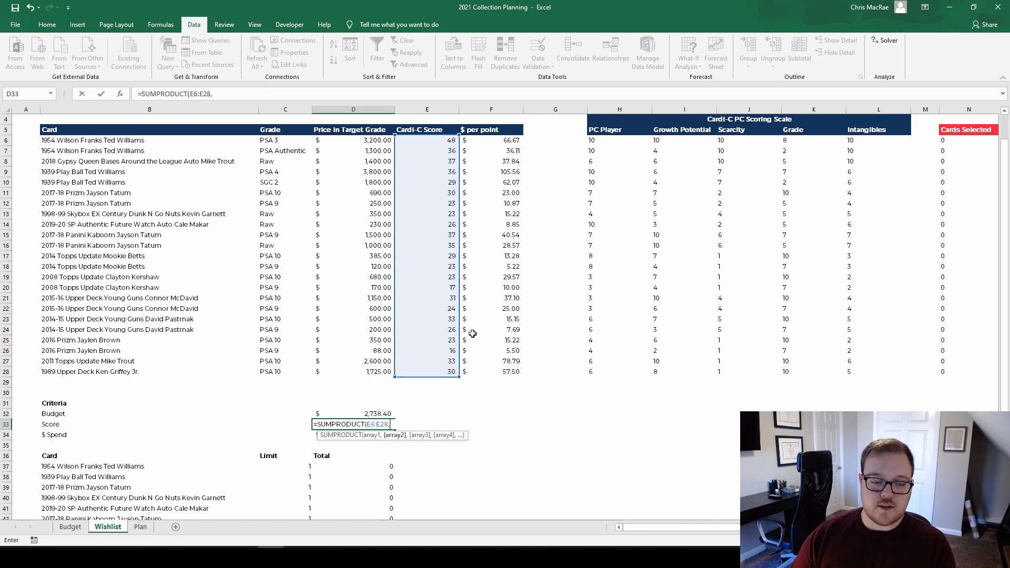
{"action": "left_click_drag", "start_coordinate": [944, 140], "coordinate": [957, 375]}
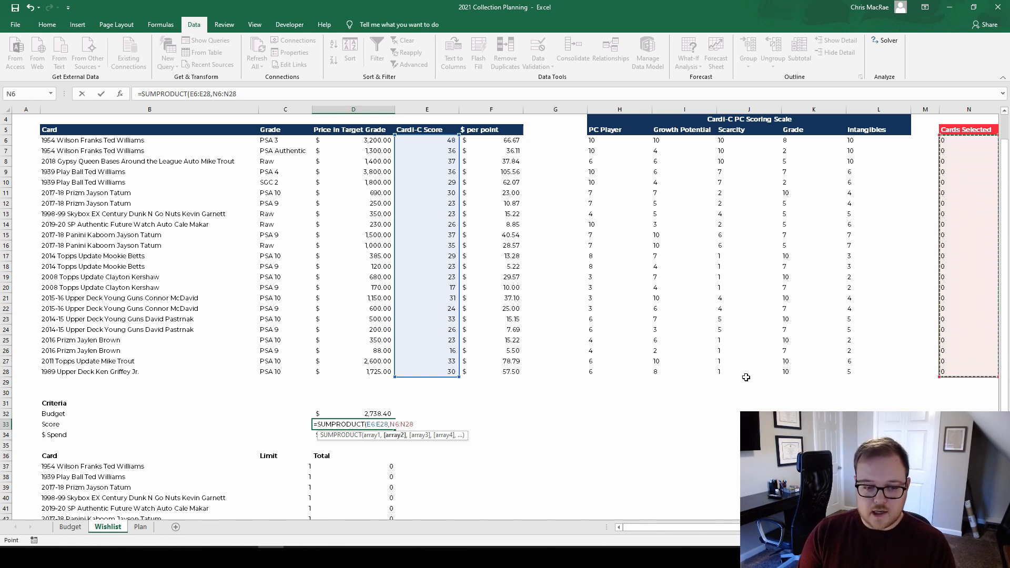
{"action": "type", "text": ")"}
{"action": "key", "text": "ctrl+Return"}
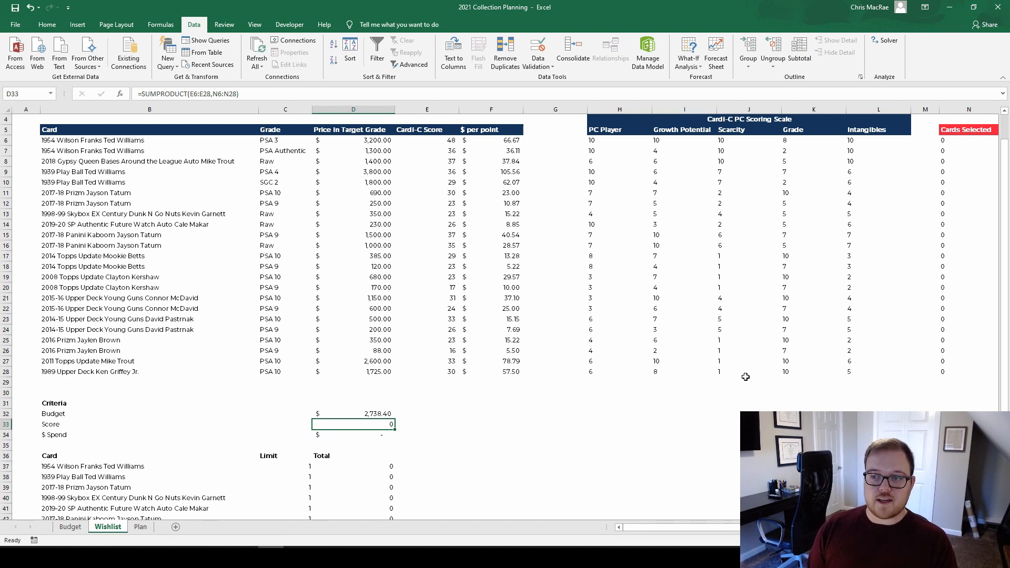
- Examine how the $ Spend formula in D34 uses the Cards Selected column, and compare it with the Criteria Budget in D32
{"action": "left_click_drag", "start_coordinate": [942, 140], "coordinate": [944, 371]}
{"action": "left_click", "coordinate": [894, 393]}
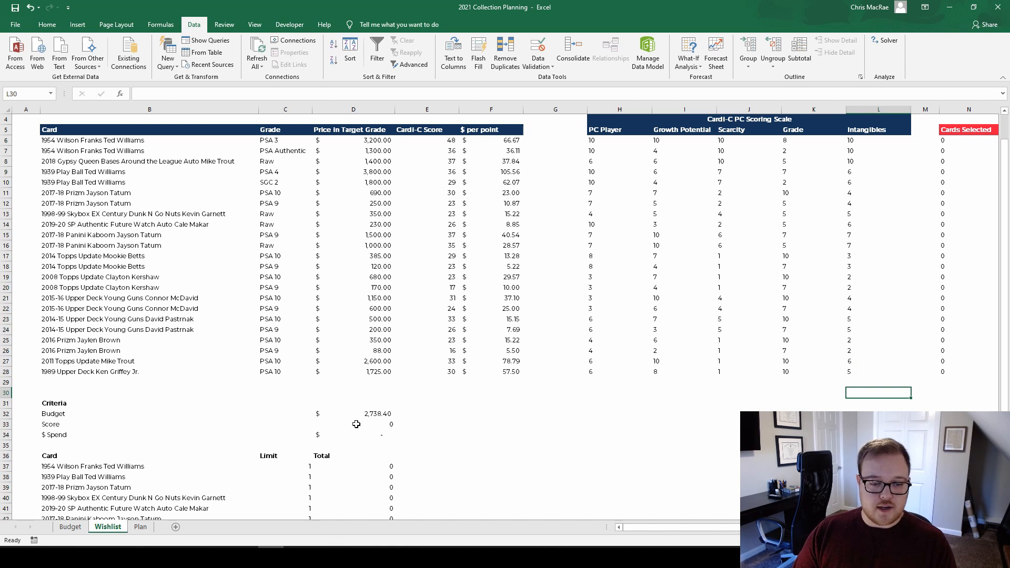
{"action": "left_click", "coordinate": [352, 424]}
{"action": "left_click", "coordinate": [462, 433]}
{"action": "left_click", "coordinate": [375, 433]}
{"action": "key", "text": "F2"}
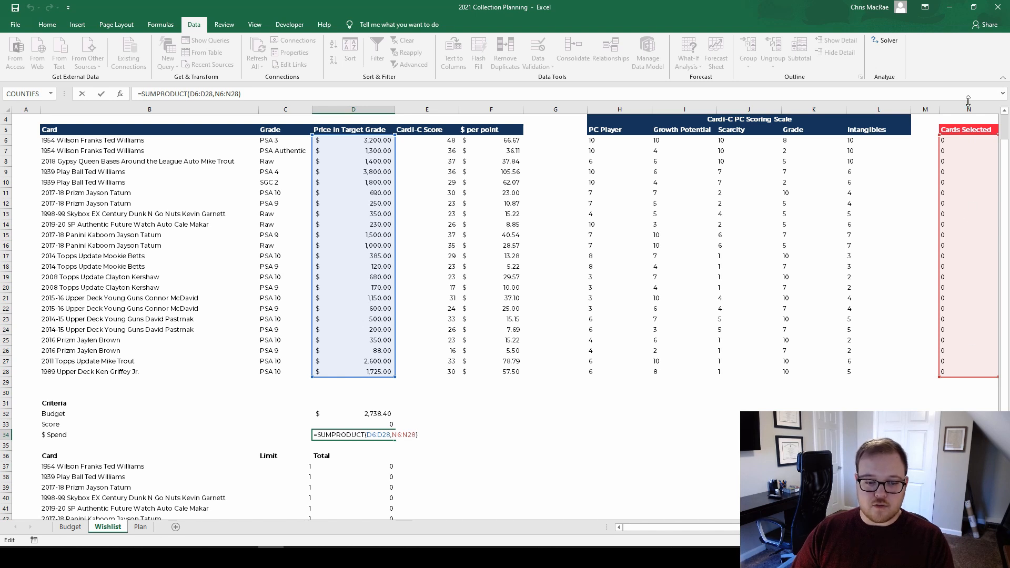
{"action": "key", "text": "Return"}
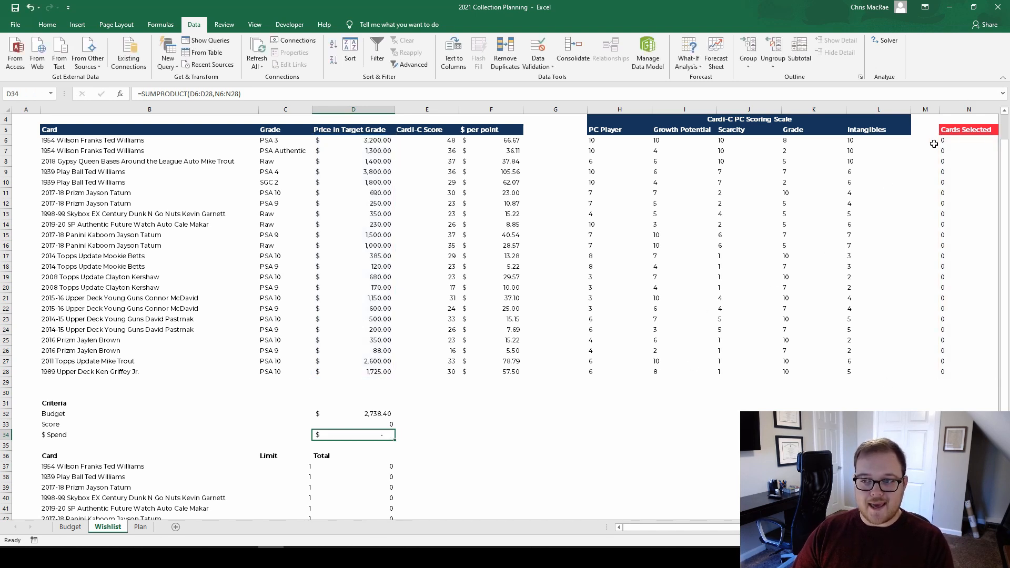
{"action": "left_click", "coordinate": [952, 143]}
{"action": "key", "text": "ctrl+shift+Down"}
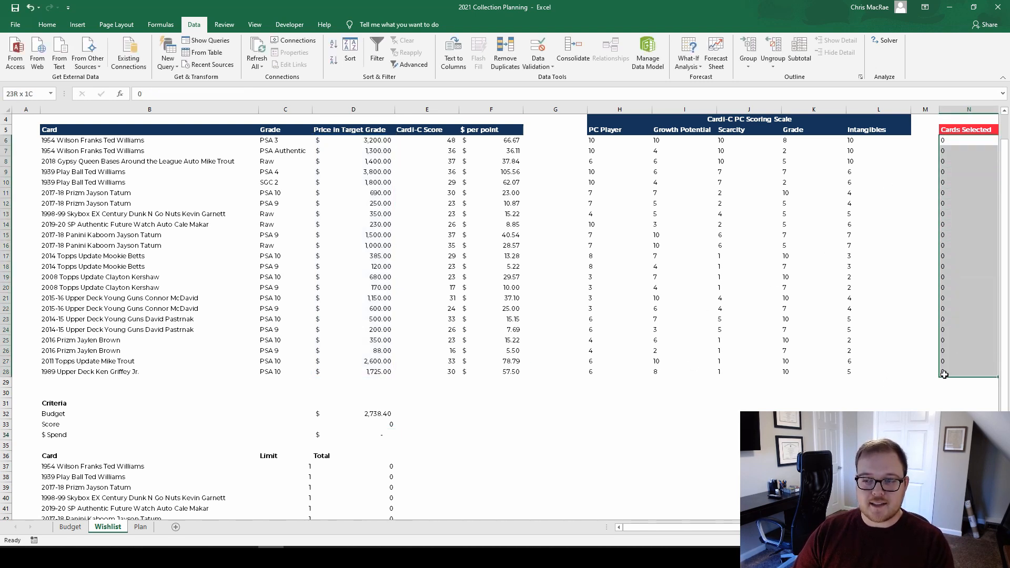
{"action": "left_click", "coordinate": [962, 158]}
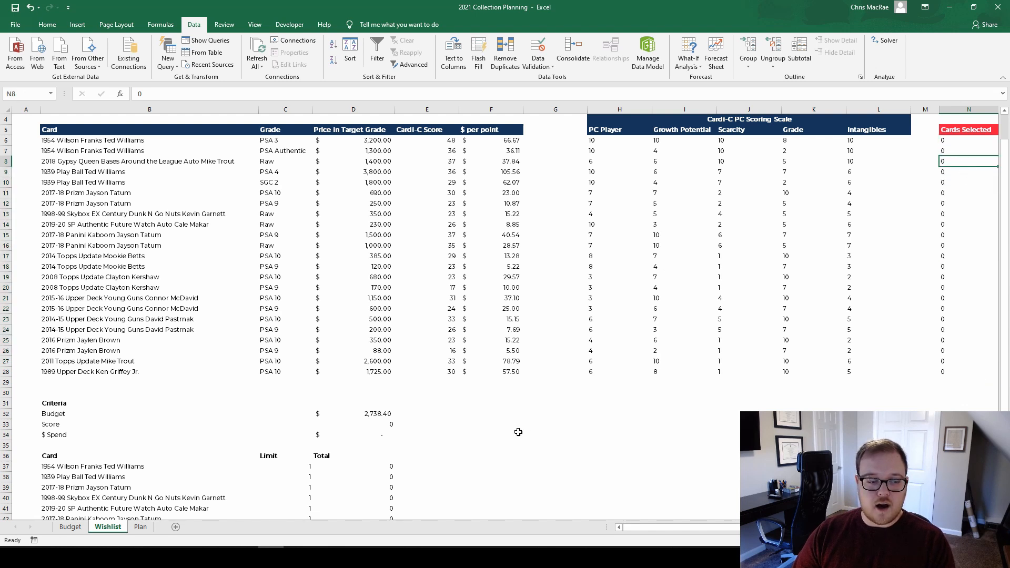
{"action": "left_click", "coordinate": [361, 435]}
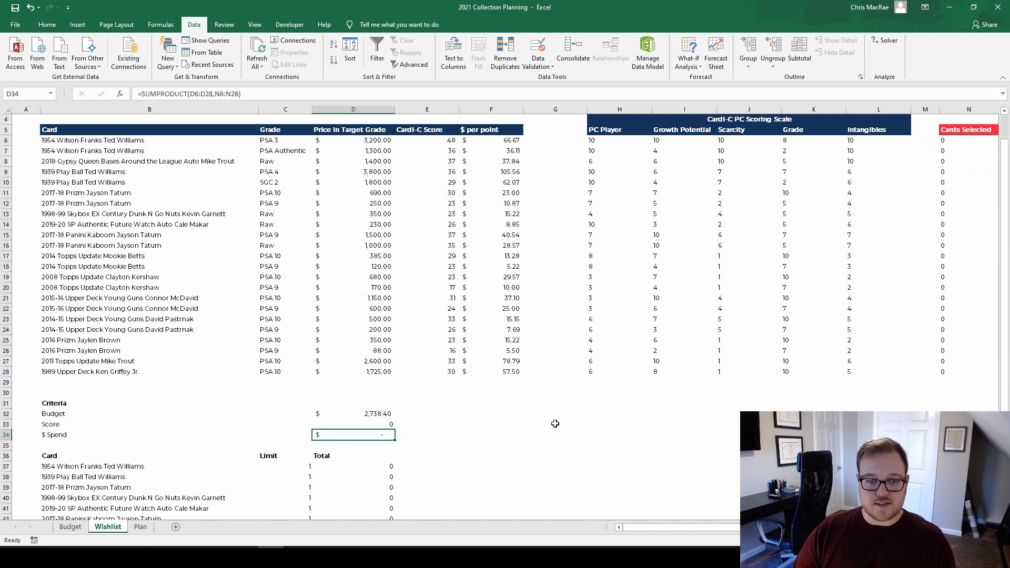
{"action": "left_click", "coordinate": [525, 416]}
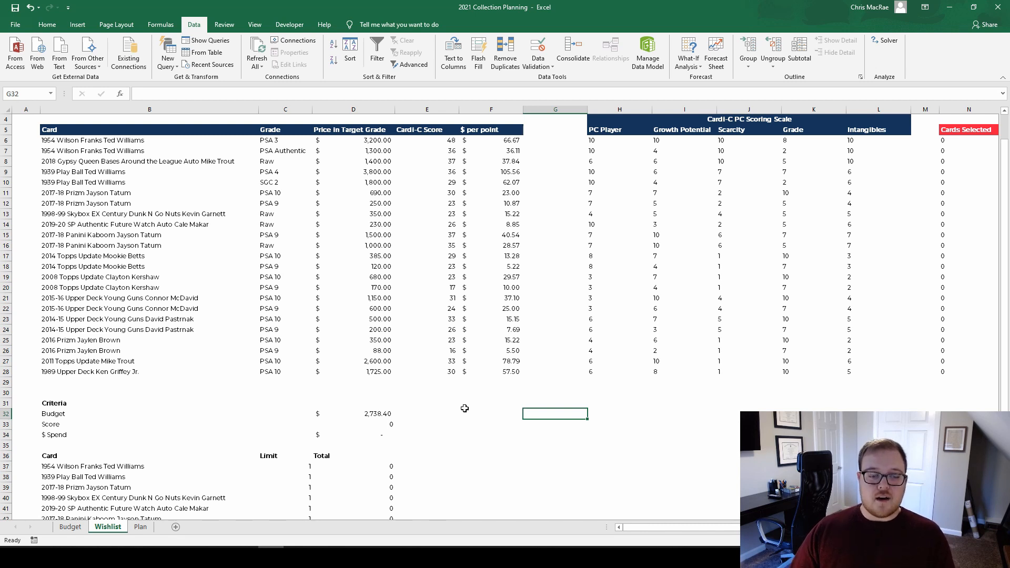
{"action": "left_click", "coordinate": [384, 414]}
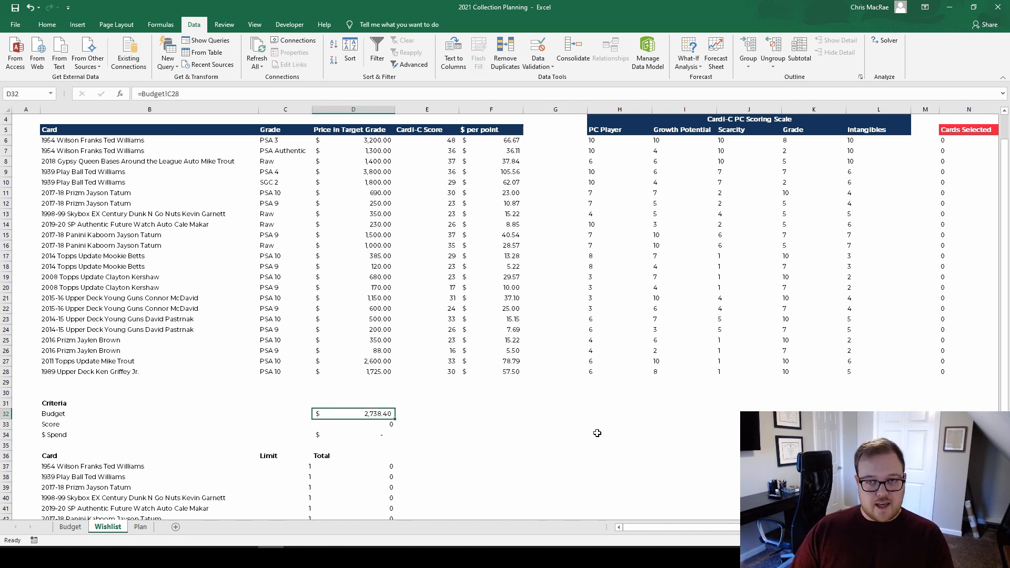
- Review the two 1954 Wilson Franks Ted Williams entries and their grades, and the matching single-card entries in the Limit table
{"action": "scroll", "coordinate": [587, 417], "scroll_direction": "up", "scroll_amount": 1}
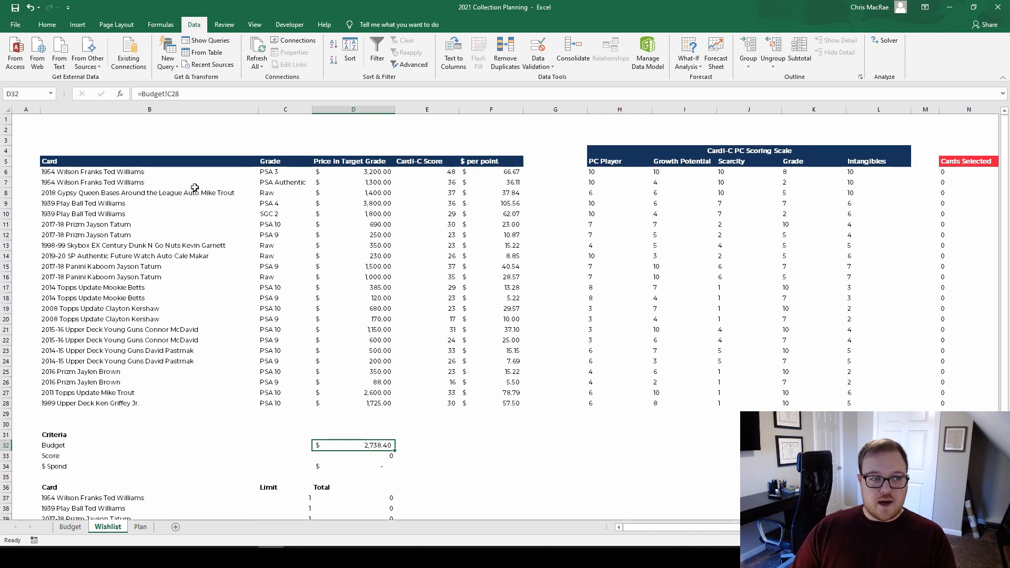
{"action": "scroll", "coordinate": [194, 187], "scroll_direction": "down", "scroll_amount": 1}
{"action": "left_click_drag", "start_coordinate": [138, 141], "coordinate": [163, 149]}
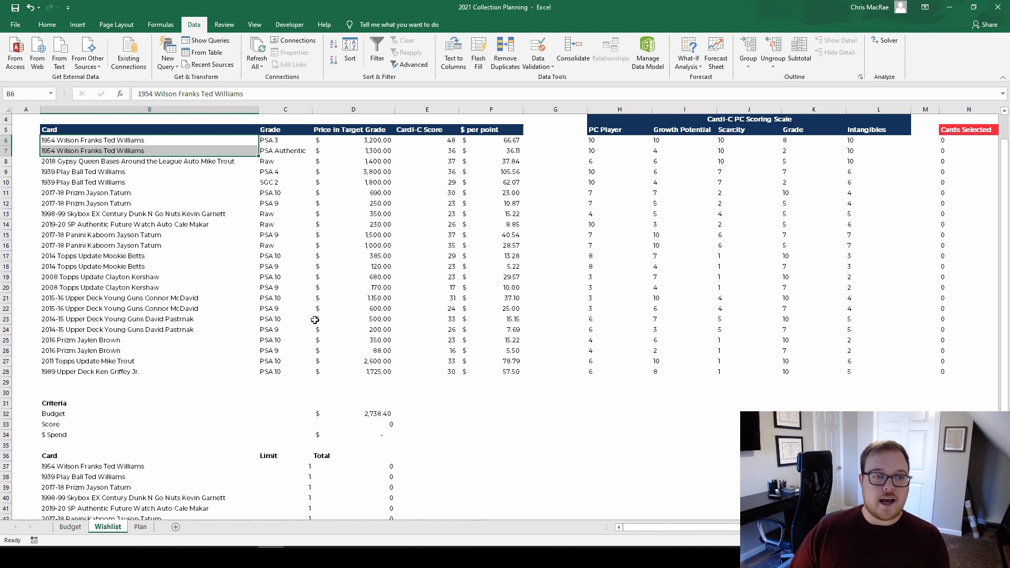
{"action": "left_click", "coordinate": [284, 141]}
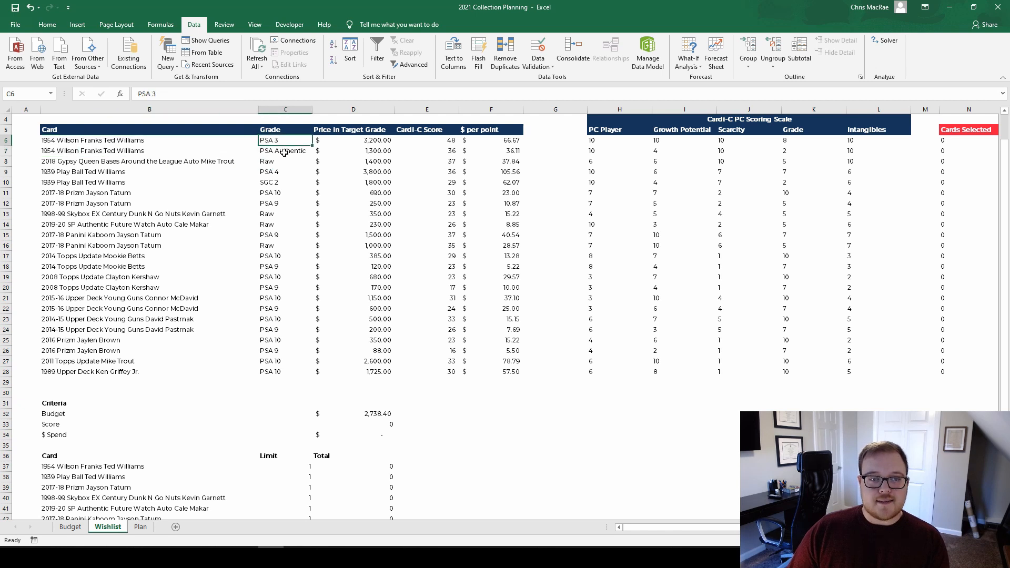
{"action": "left_click", "coordinate": [271, 156]}
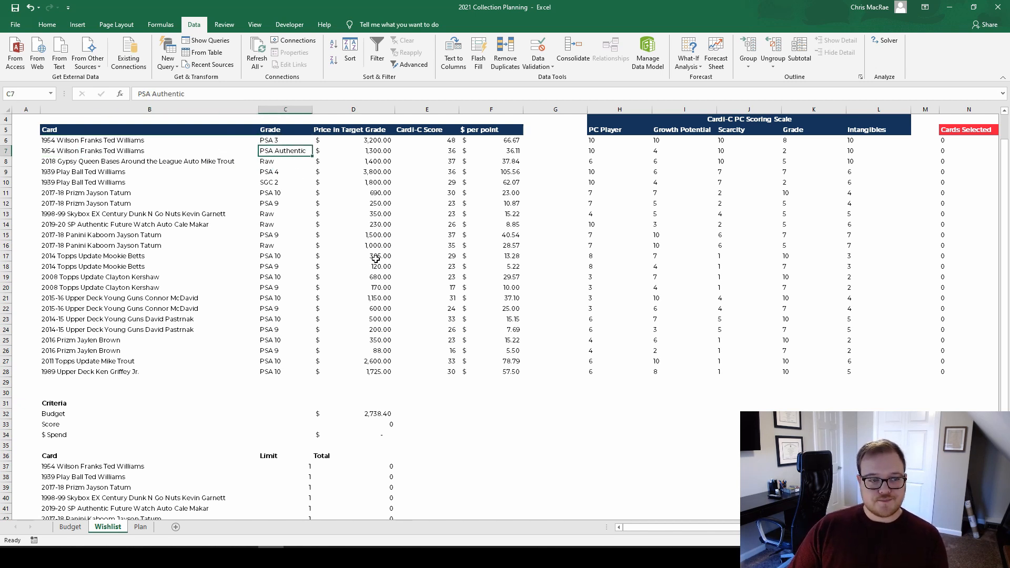
{"action": "scroll", "coordinate": [372, 256], "scroll_direction": "down", "scroll_amount": 1}
{"action": "left_click", "coordinate": [164, 432]}
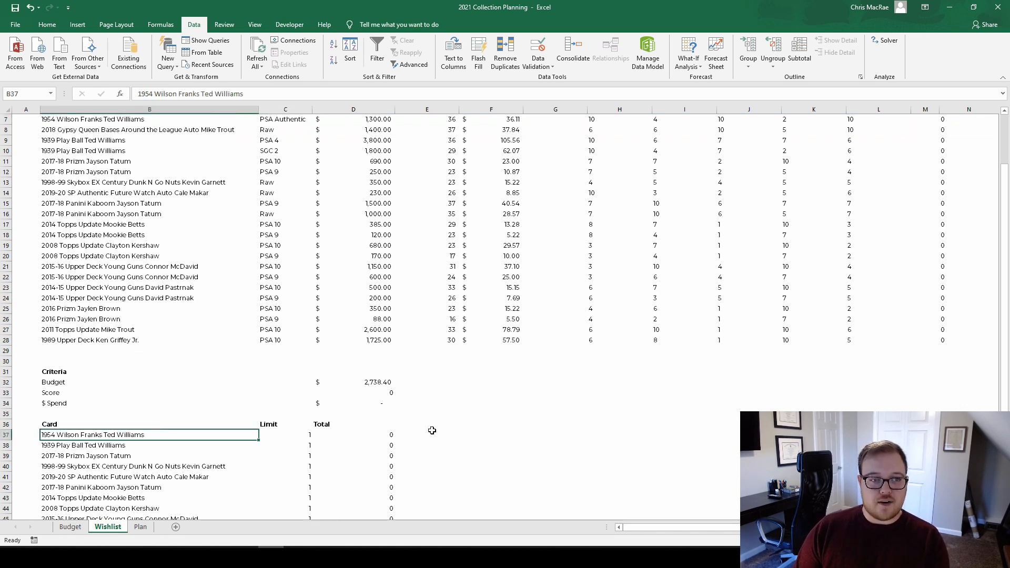
{"action": "key", "text": "Down"}
{"action": "key", "text": "Down"}
{"action": "key", "text": "Down"}
{"action": "key", "text": "Down"}
{"action": "key", "text": "Down"}
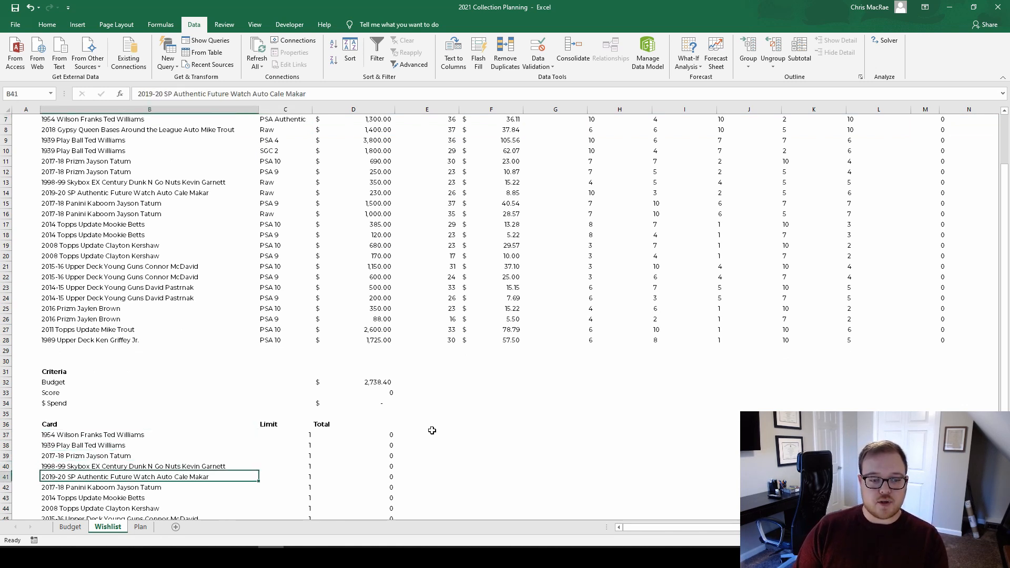
- Enter a limit of 1 for each of the first five cards in the Limit column, C37:C41
{"action": "key", "text": "Up"}
{"action": "key", "text": "Up"}
{"action": "key", "text": "Up"}
{"action": "key", "text": "Up"}
{"action": "key", "text": "Up"}
{"action": "key", "text": "Right"}
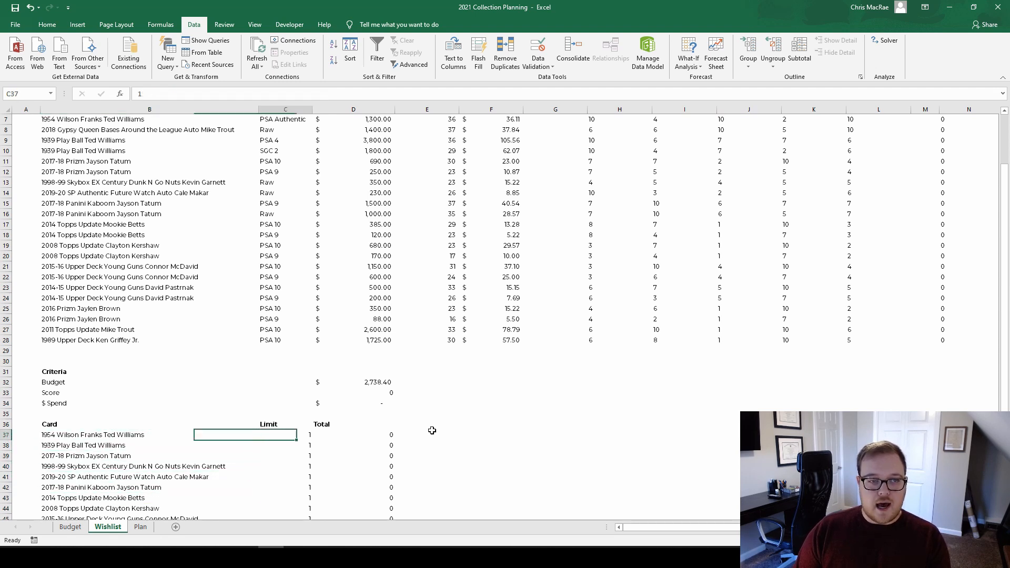
{"action": "type", "text": "1"}
{"action": "key", "text": "Return"}
{"action": "type", "text": "1"}
{"action": "key", "text": "Return"}
{"action": "type", "text": "1"}
{"action": "key", "text": "Return"}
{"action": "type", "text": "1"}
{"action": "key", "text": "Return"}
{"action": "type", "text": "1"}
{"action": "key", "text": "Return"}
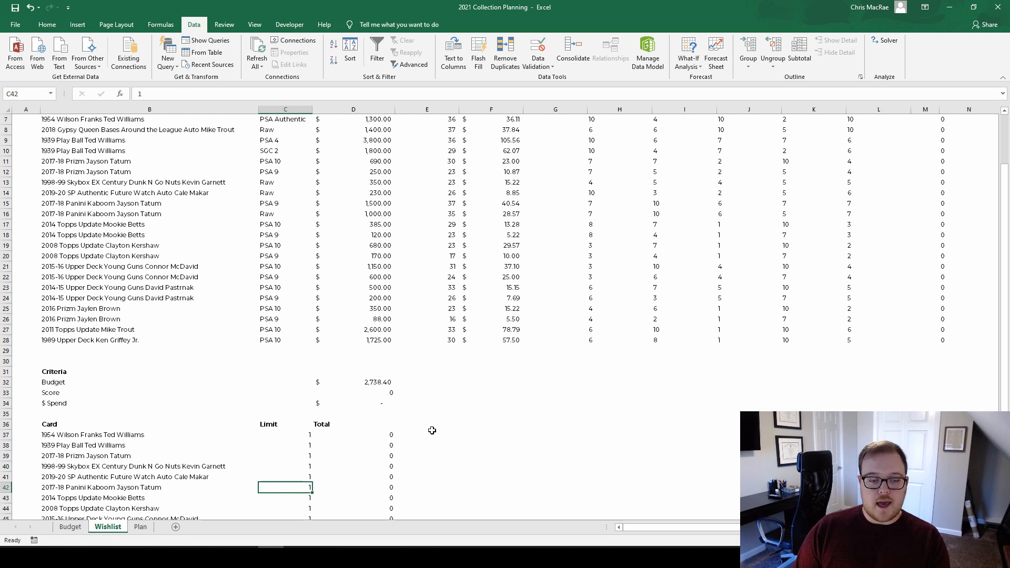
- Examine the SUMIF formulas in the Total column for the first two cards, D37 and D38
{"action": "key", "text": "Up"}
{"action": "key", "text": "Up"}
{"action": "key", "text": "Up"}
{"action": "key", "text": "Up"}
{"action": "key", "text": "Up"}
{"action": "key", "text": "Right"}
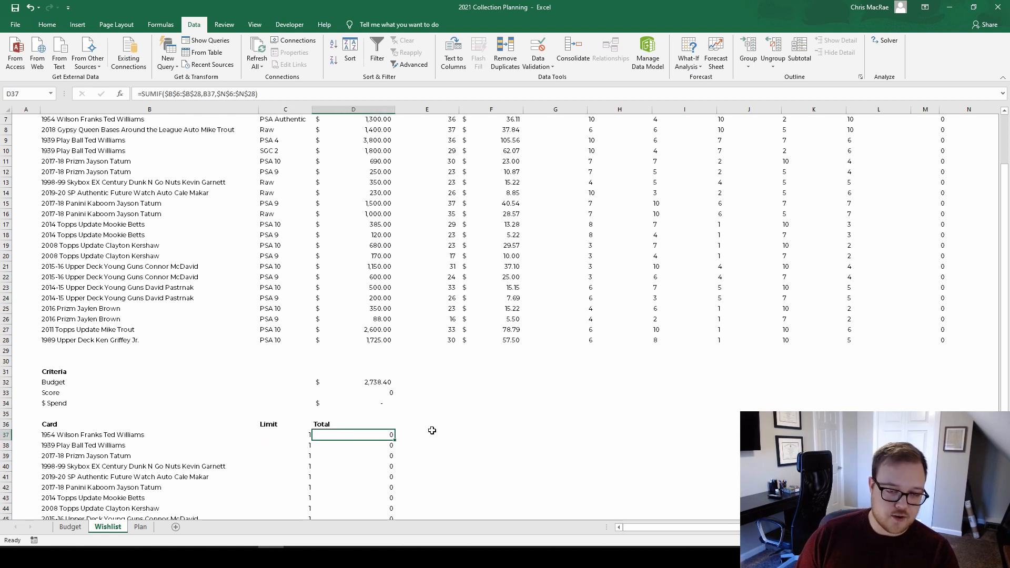
{"action": "key", "text": "F2"}
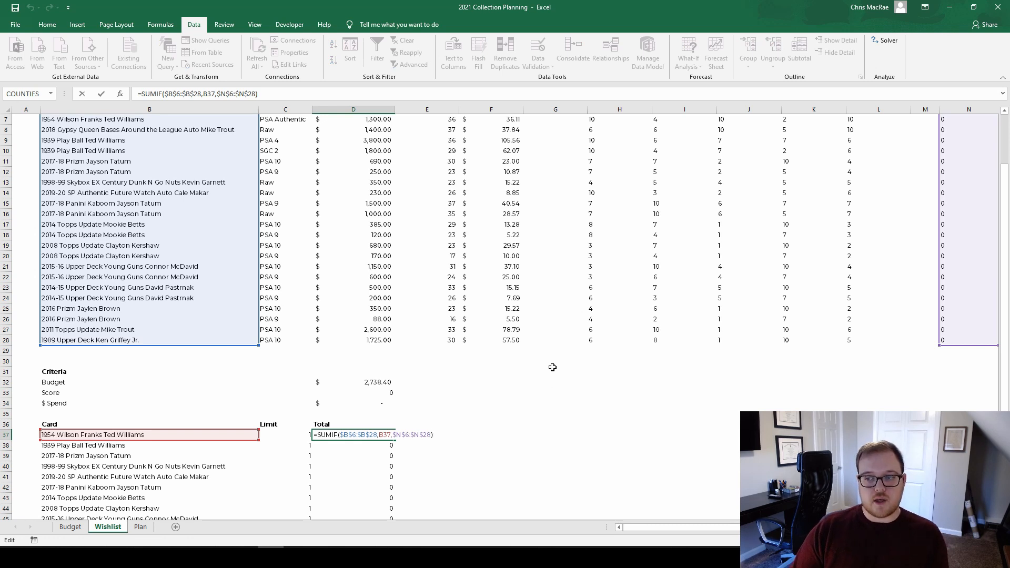
{"action": "scroll", "coordinate": [558, 357], "scroll_direction": "up", "scroll_amount": 1}
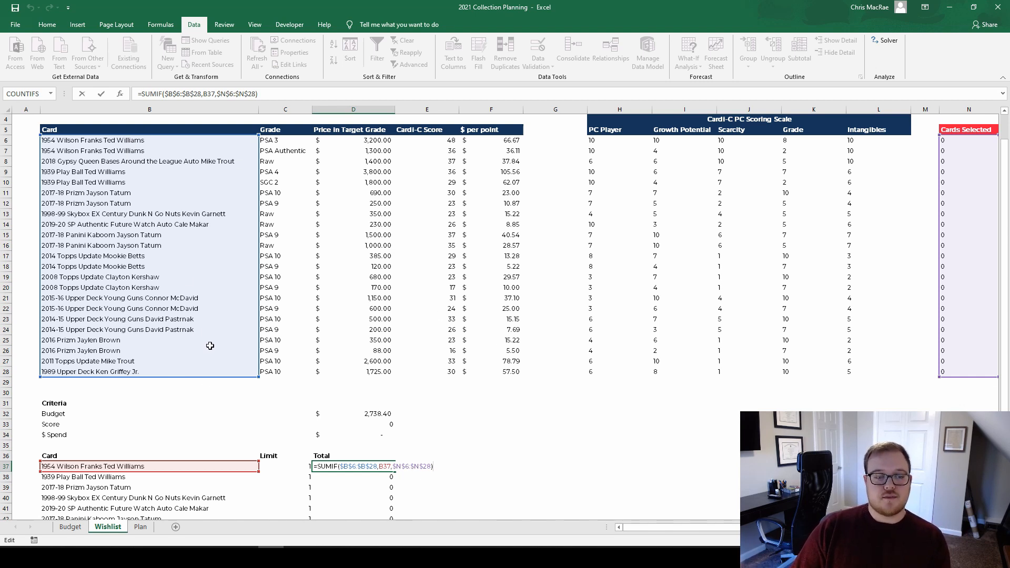
{"action": "key", "text": "Return"}
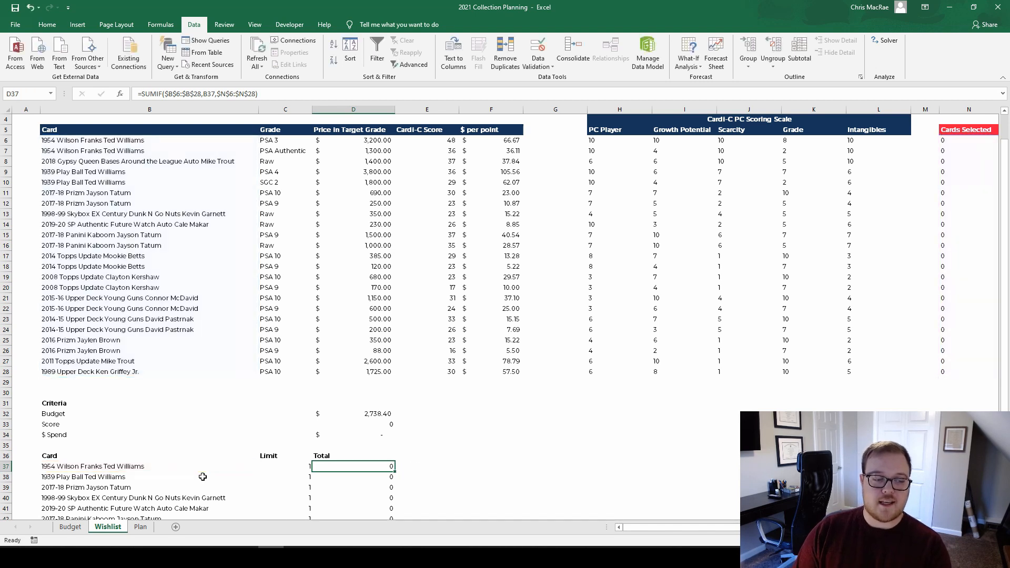
{"action": "key", "text": "F2"}
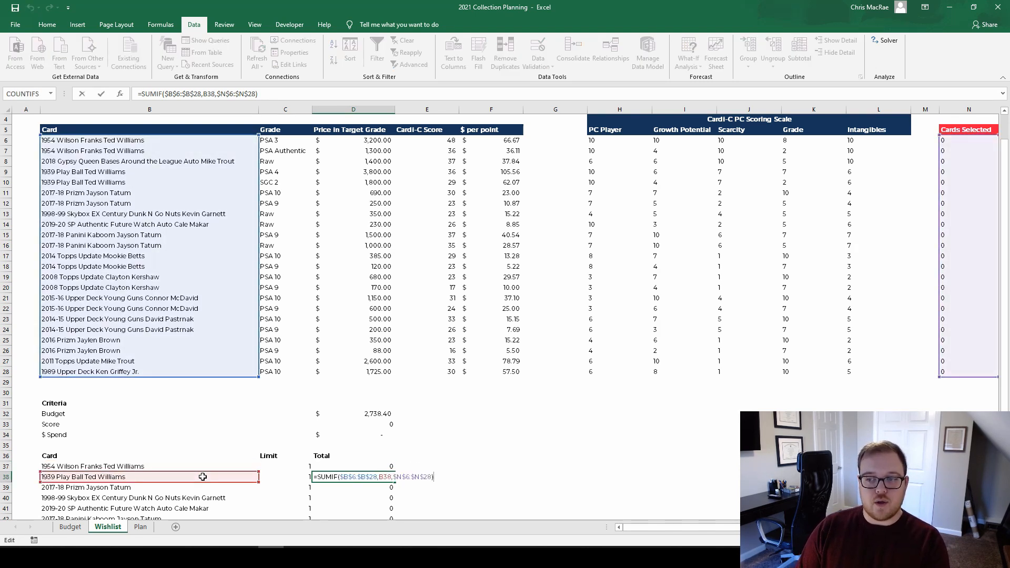
{"action": "key", "text": "Escape"}
{"action": "key", "text": "Down"}
{"action": "key", "text": "Up"}
{"action": "key", "text": "Up"}
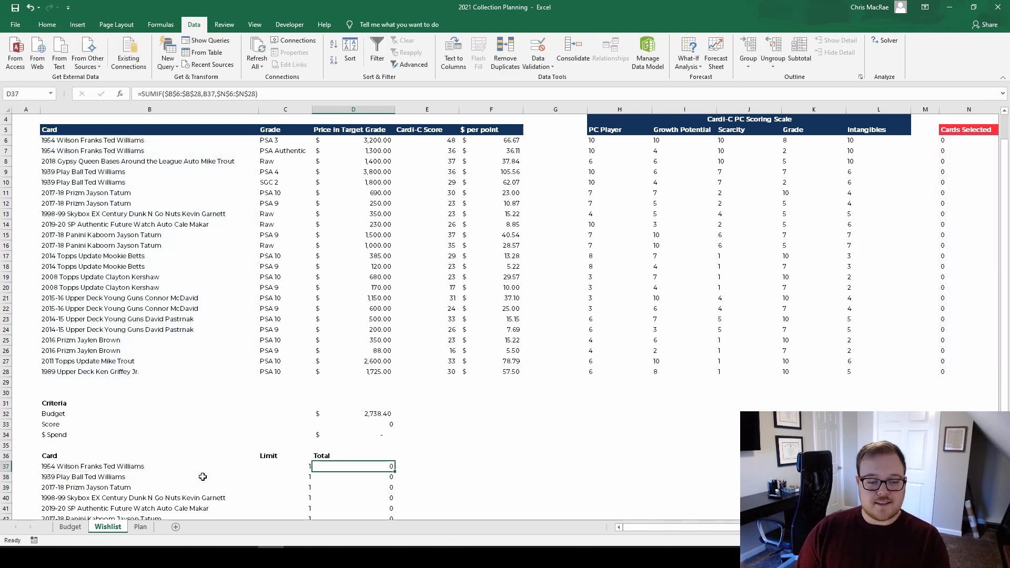
- Try totalling the two 1954 Wilson Franks Ted Williams selections with =SUM(N6:N7) in the Total cell D37
{"action": "type", "text": "=su"}
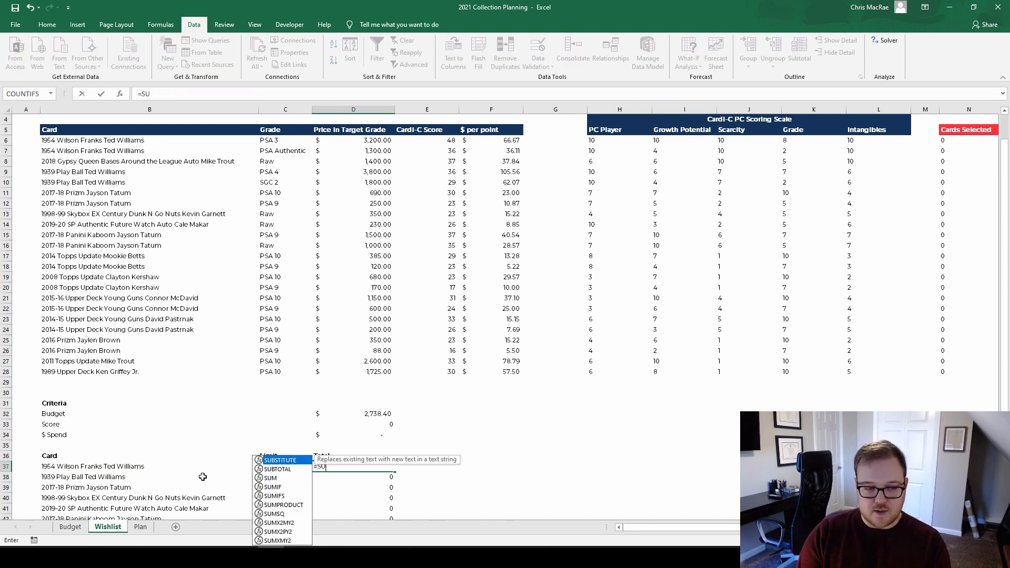
{"action": "key", "text": "Tab"}
{"action": "key", "text": "Up"}
{"action": "key", "text": "Up"}
{"action": "key", "text": "Up"}
{"action": "key", "text": "Up"}
{"action": "key", "text": "Up"}
{"action": "key", "text": "Up"}
{"action": "key", "text": "Up"}
{"action": "key", "text": "Up"}
{"action": "key", "text": "Up"}
{"action": "key", "text": "Up"}
{"action": "key", "text": "Up"}
{"action": "key", "text": "Up"}
{"action": "key", "text": "Up"}
{"action": "key", "text": "Up"}
{"action": "key", "text": "Up"}
{"action": "key", "text": "Up"}
{"action": "key", "text": "Up"}
{"action": "key", "text": "Up"}
{"action": "key", "text": "Up"}
{"action": "key", "text": "Up"}
{"action": "key", "text": "Up"}
{"action": "key", "text": "Up"}
{"action": "key", "text": "Up"}
{"action": "key", "text": "Up"}
{"action": "key", "text": "Up"}
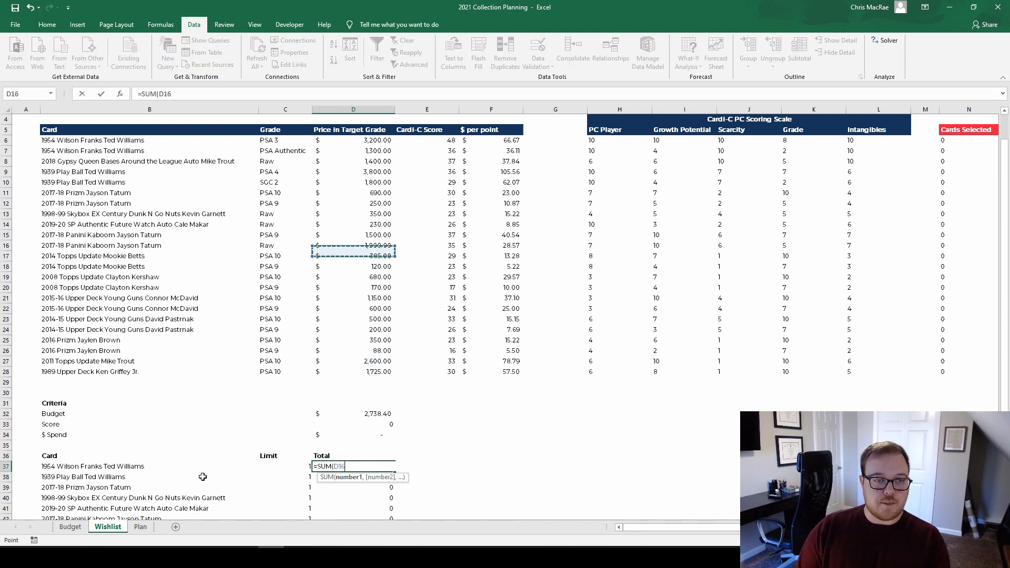
{"action": "key", "text": "Right"}
{"action": "key", "text": "Right"}
{"action": "key", "text": "Right"}
{"action": "key", "text": "Right"}
{"action": "key", "text": "Right"}
{"action": "key", "text": "Right"}
{"action": "key", "text": "Right"}
{"action": "key", "text": "Right"}
{"action": "key", "text": "Right"}
{"action": "key", "text": "Right"}
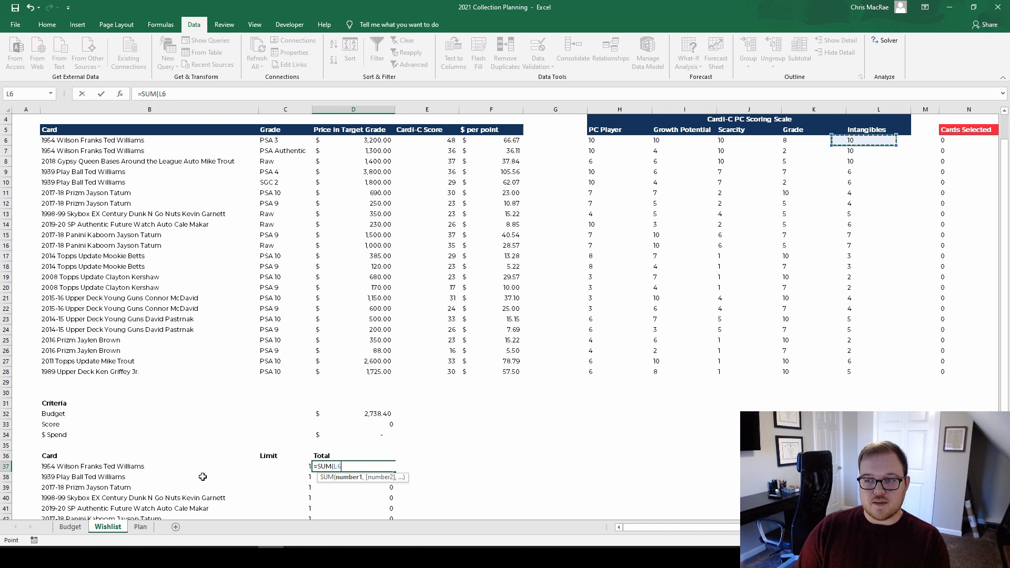
{"action": "key", "text": "shift+Down"}
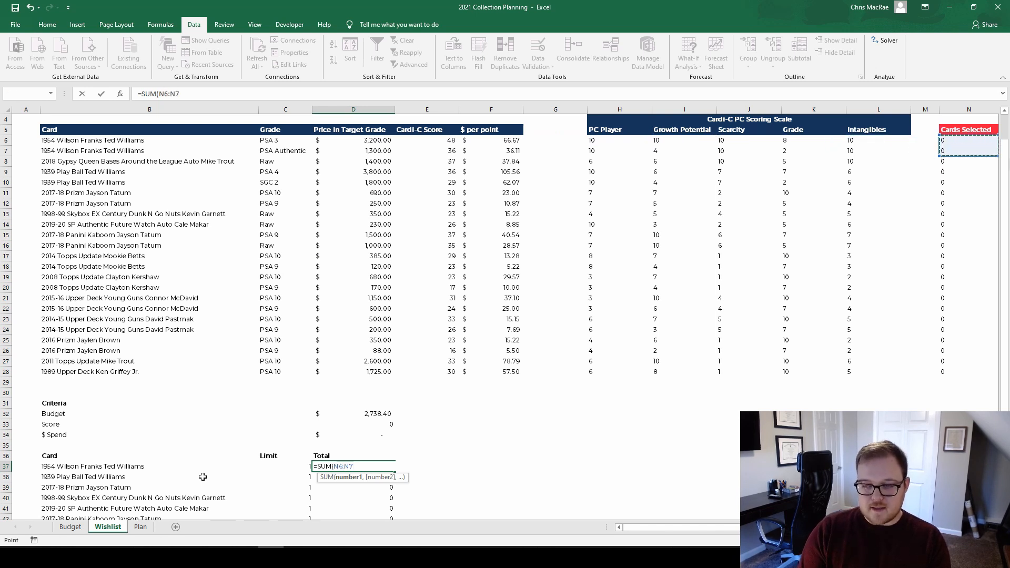
{"action": "key", "text": "Return"}
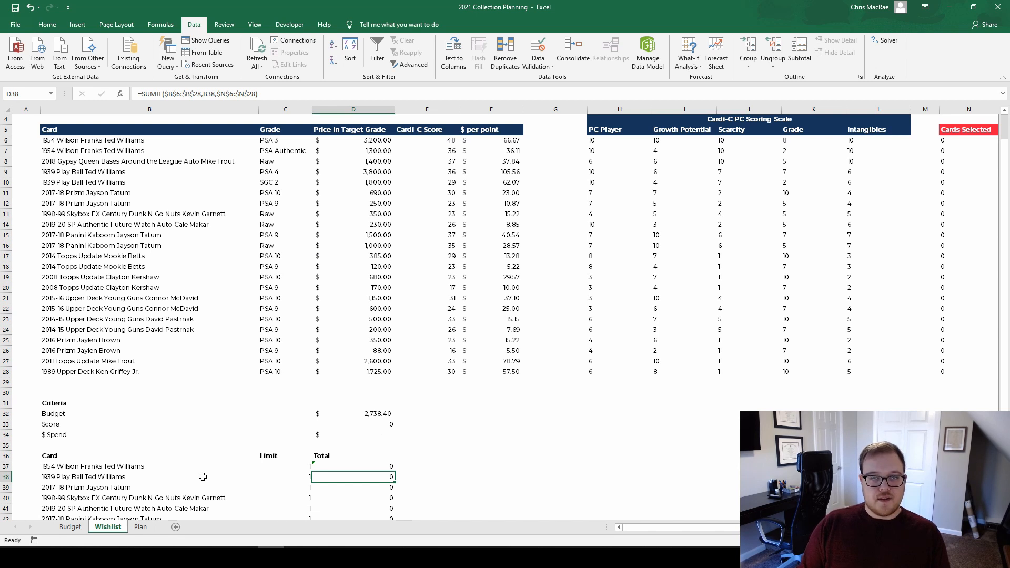
- Add a trial 1954 Wilson Franks Ted Williams entry in row 29 by copying the name from B7 and entering grade PSA 5
{"action": "key", "text": "Up"}
{"action": "key", "text": "Left"}
{"action": "key", "text": "Up"}
{"action": "key", "text": "Up"}
{"action": "key", "text": "Up"}
{"action": "key", "text": "Up"}
{"action": "key", "text": "Up"}
{"action": "key", "text": "Up"}
{"action": "key", "text": "Up"}
{"action": "key", "text": "Up"}
{"action": "key", "text": "shift+space"}
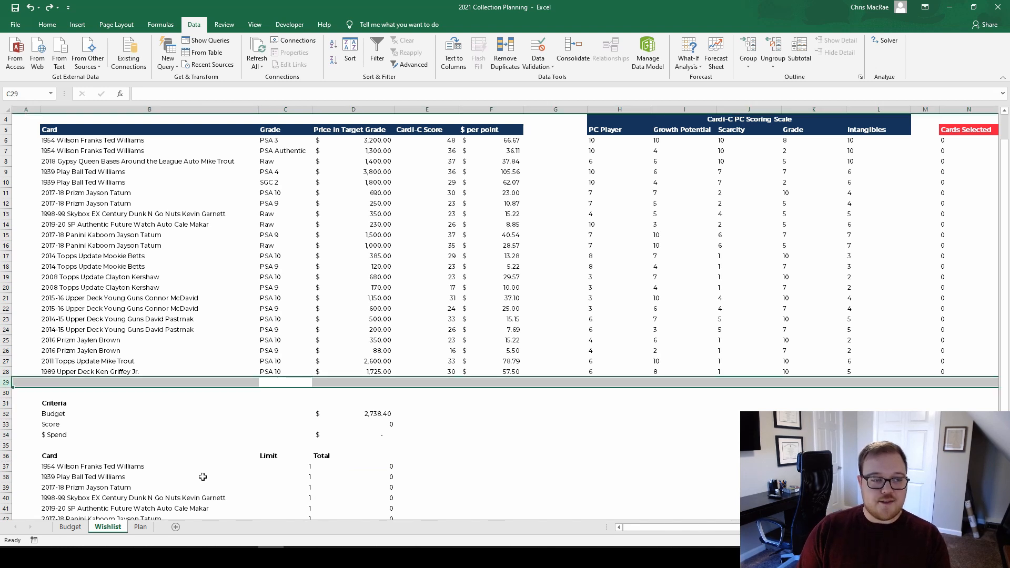
{"action": "key", "text": "Left"}
{"action": "key", "text": "Up"}
{"action": "key", "text": "ctrl+Up"}
{"action": "key", "text": "Down"}
{"action": "key", "text": "Down"}
{"action": "key", "text": "ctrl+c"}
{"action": "key", "text": "ctrl+Down"}
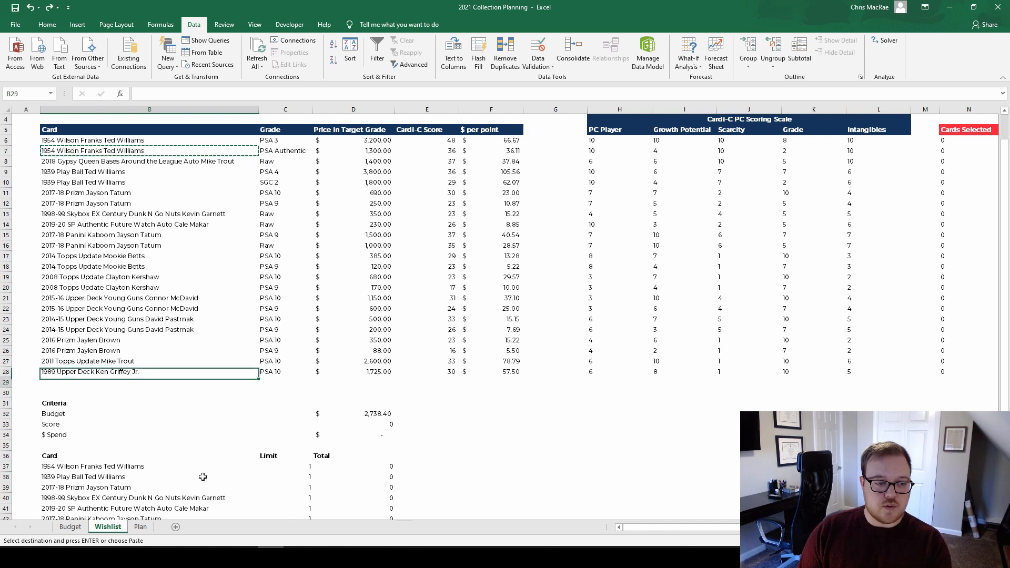
{"action": "key", "text": "Down"}
{"action": "key", "text": "ctrl+v"}
{"action": "key", "text": "Right"}
{"action": "type", "text": "PSA"}
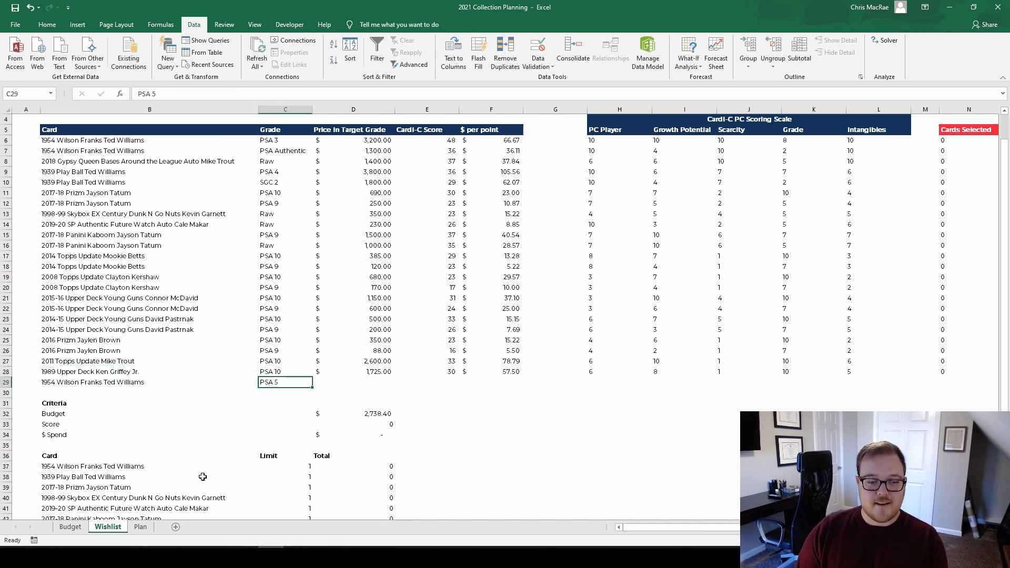
- Look across row 29 to the PC Player scoring cell, and clear the trial card name and grade from B29:C29
{"action": "key", "text": "Right"}
{"action": "key", "text": "Right"}
{"action": "key", "text": "Right"}
{"action": "key", "text": "Right"}
{"action": "key", "text": "Right"}
{"action": "key", "text": "Right"}
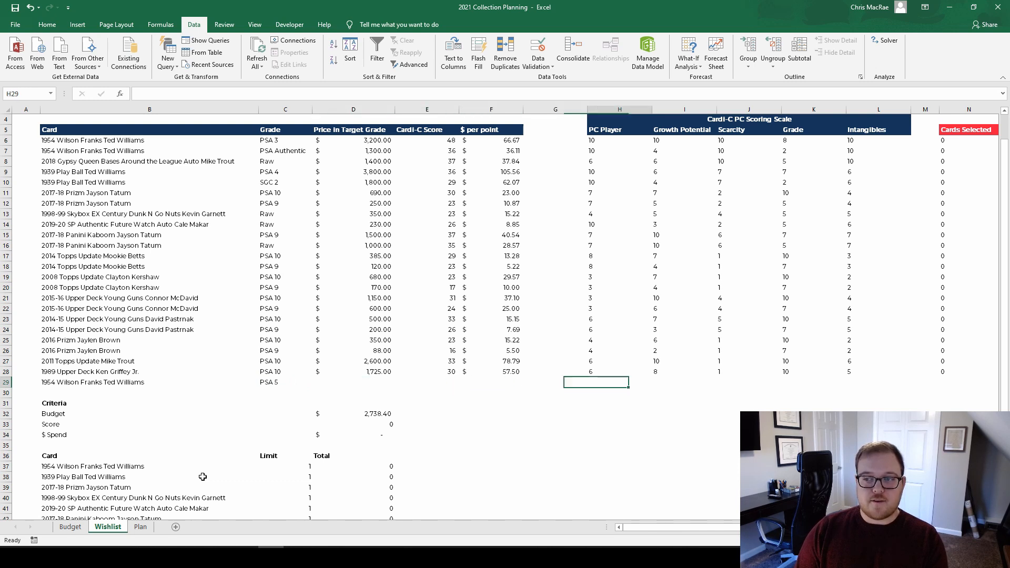
{"action": "key", "text": "Left"}
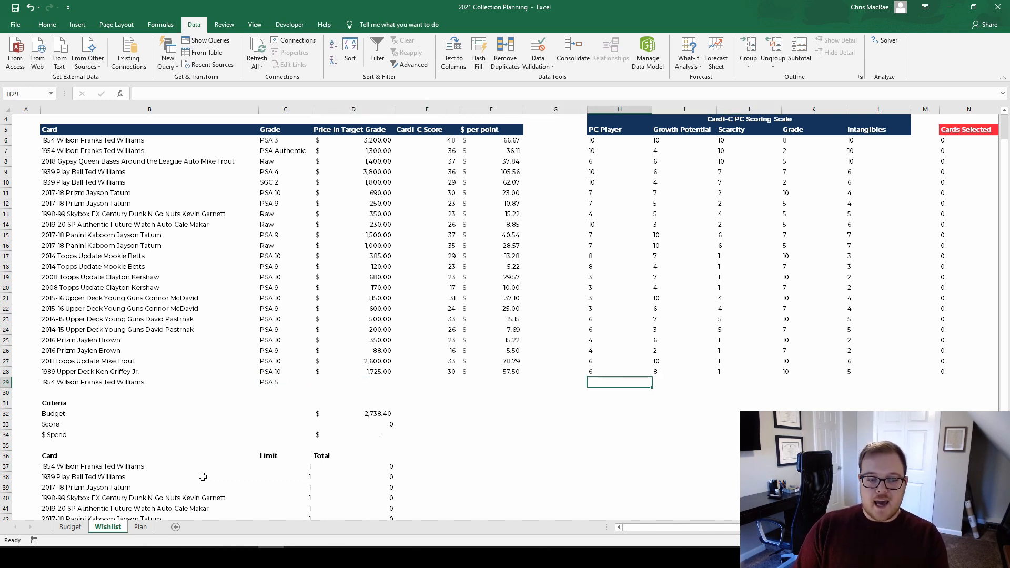
{"action": "key", "text": "ctrl+Left"}
{"action": "key", "text": "ctrl+Left"}
{"action": "key", "text": "shift+Right"}
{"action": "key", "text": "Right"}
{"action": "key", "text": "shift+Left"}
{"action": "key", "text": "Delete"}
{"action": "key", "text": "Right"}
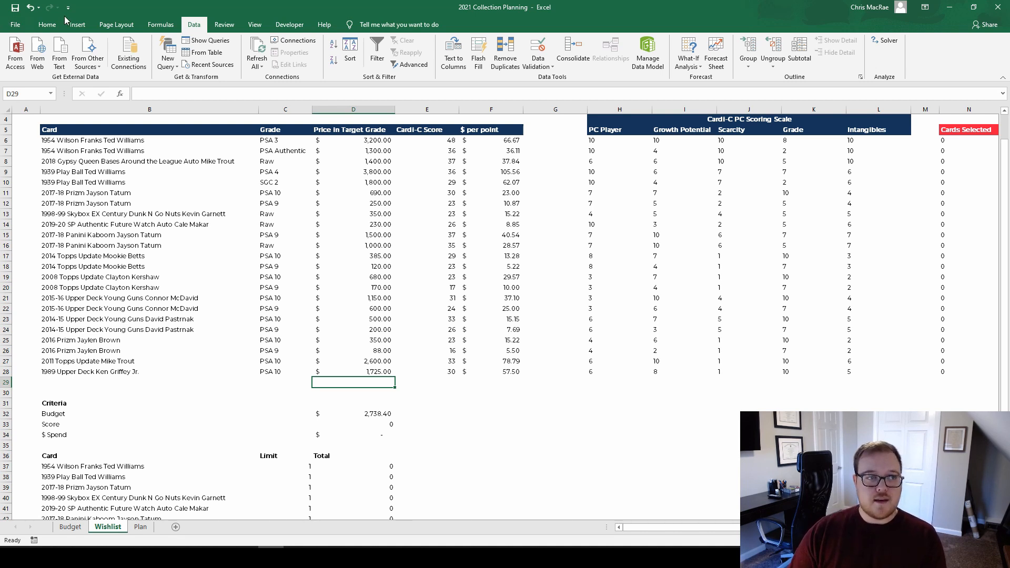
- Check in the Excel add-in settings whether the Solver Add-in is enabled, and leave the add-in list unchanged
{"action": "left_click", "coordinate": [15, 26]}
{"action": "left_click", "coordinate": [34, 528]}
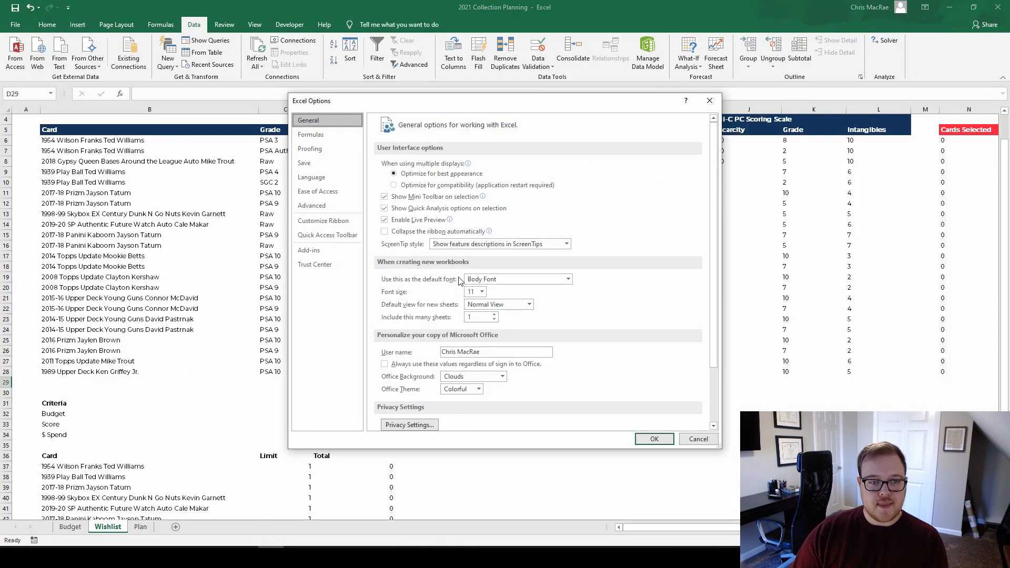
{"action": "left_click", "coordinate": [339, 251]}
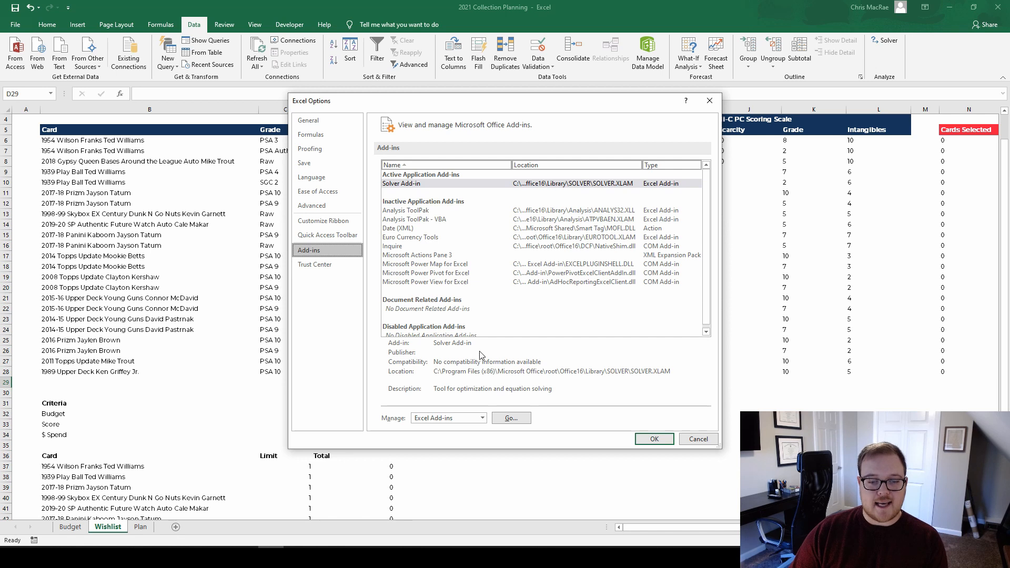
{"action": "scroll", "coordinate": [468, 224], "scroll_direction": "down", "scroll_amount": 1}
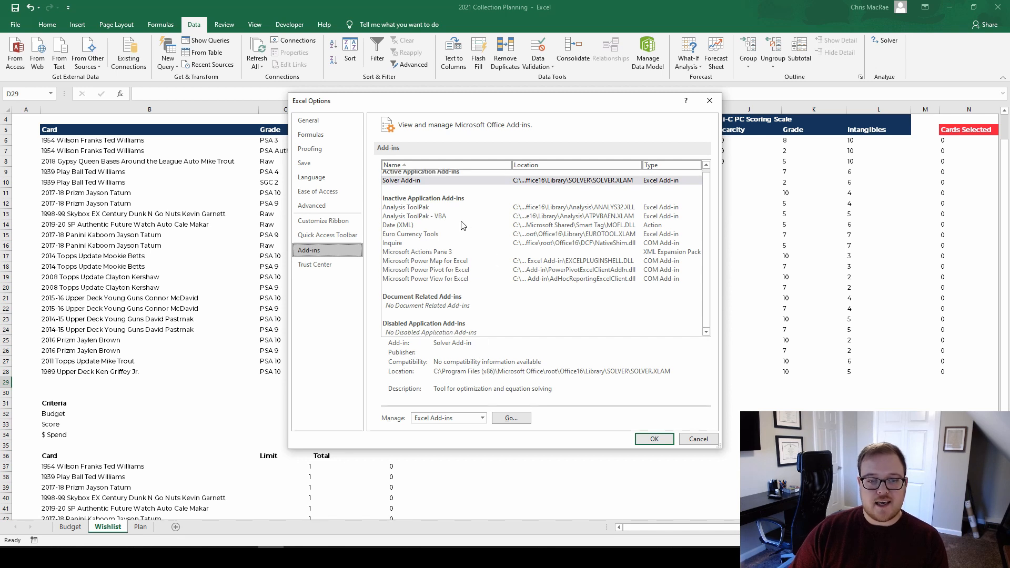
{"action": "scroll", "coordinate": [455, 209], "scroll_direction": "up", "scroll_amount": 1}
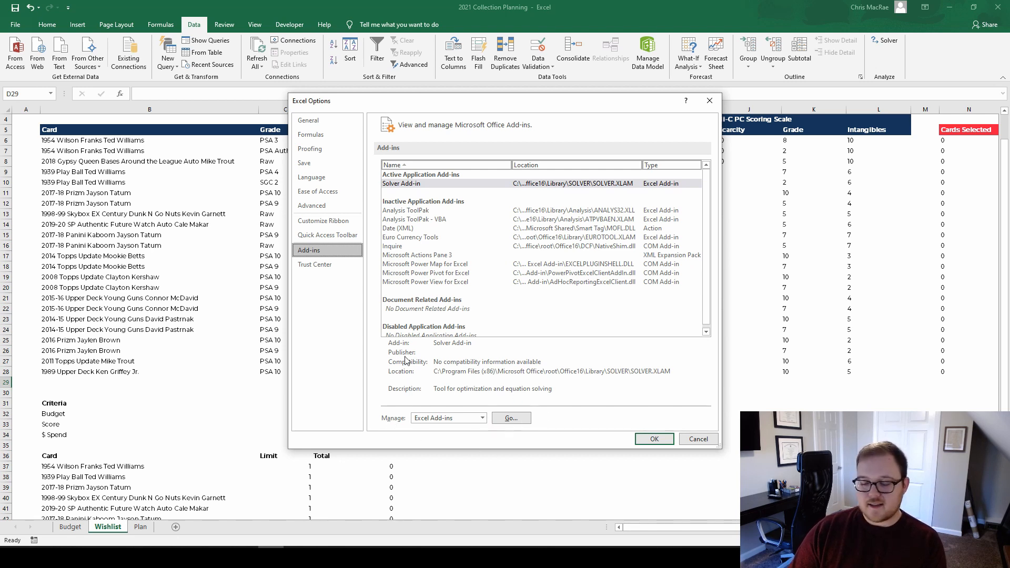
{"action": "left_click", "coordinate": [510, 418]}
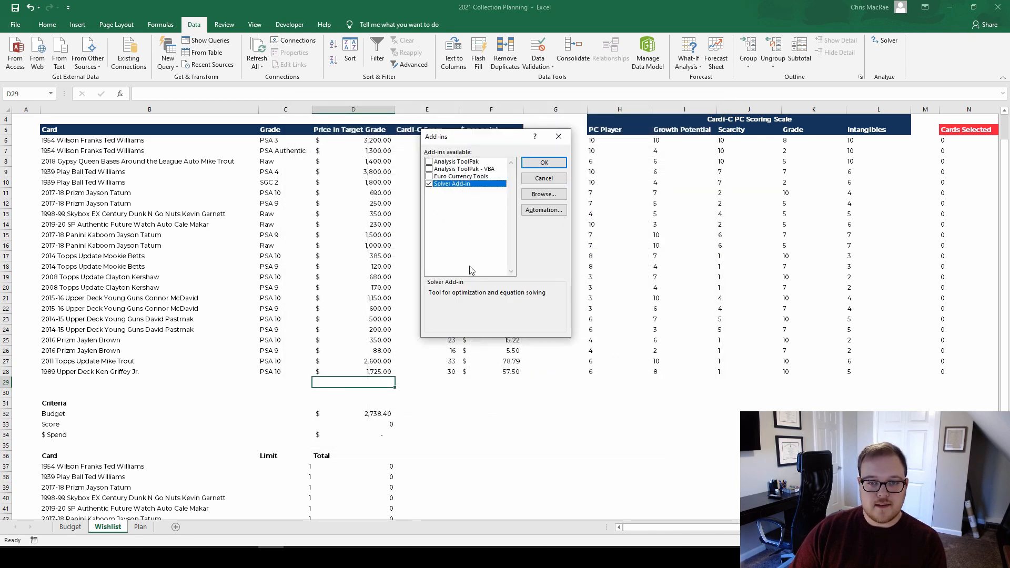
{"action": "left_click", "coordinate": [559, 137]}
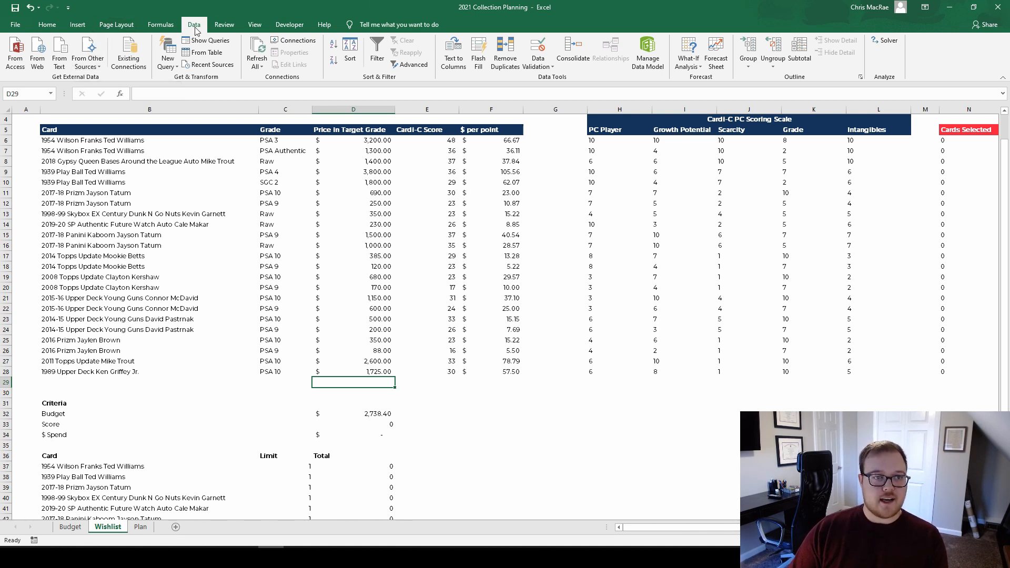
- Open the Solver parameters for the wishlist and bring the full card table into view behind them
{"action": "left_click", "coordinate": [161, 25]}
{"action": "left_click", "coordinate": [20, 25]}
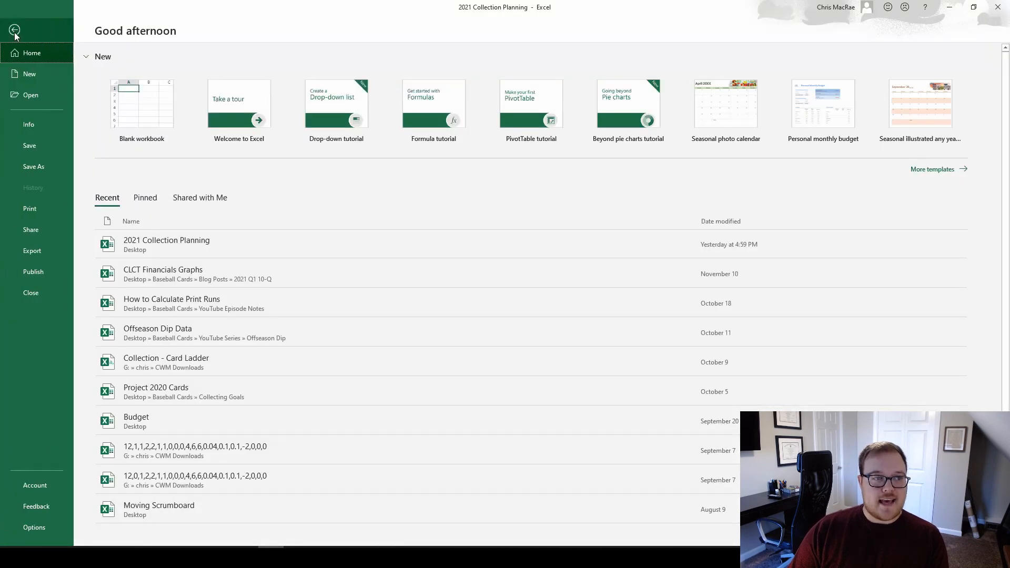
{"action": "left_click", "coordinate": [15, 23]}
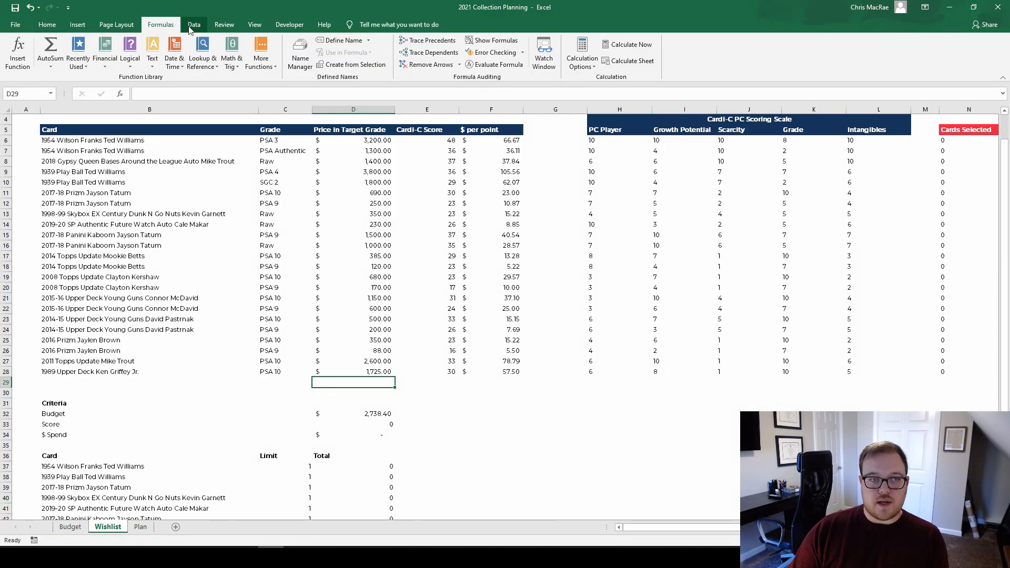
{"action": "left_click", "coordinate": [193, 26]}
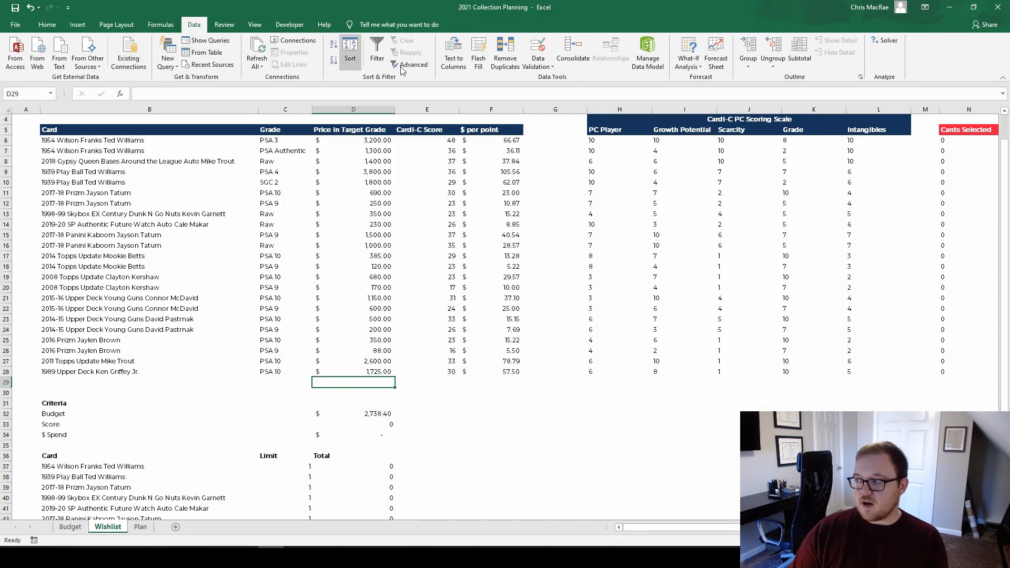
{"action": "left_click", "coordinate": [883, 42]}
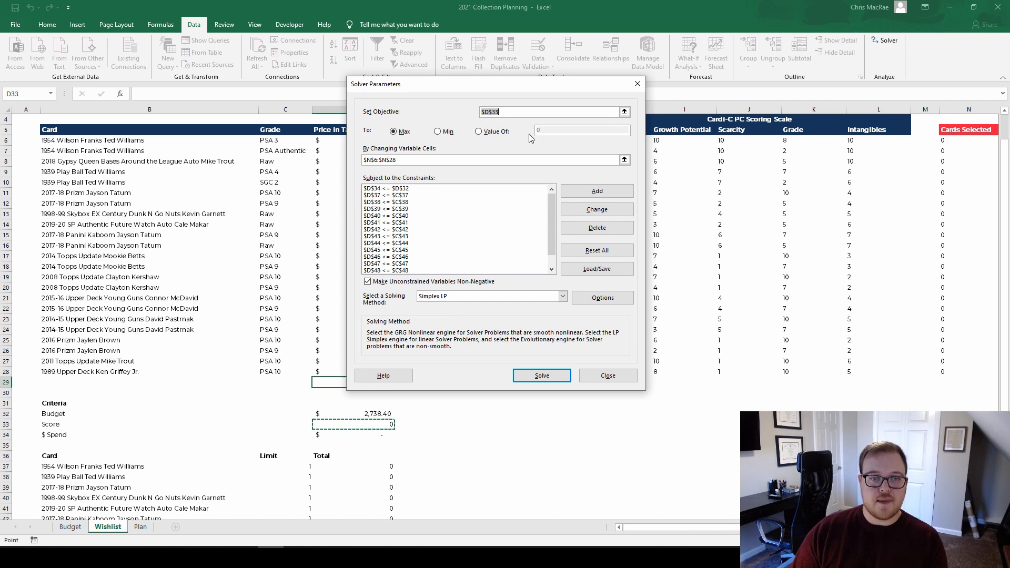
{"action": "mouse_move", "coordinate": [515, 86]}
{"action": "left_mouse_down"}
{"action": "mouse_move", "coordinate": [521, 94]}
{"action": "mouse_move", "coordinate": [518, 85]}
{"action": "left_mouse_up"}
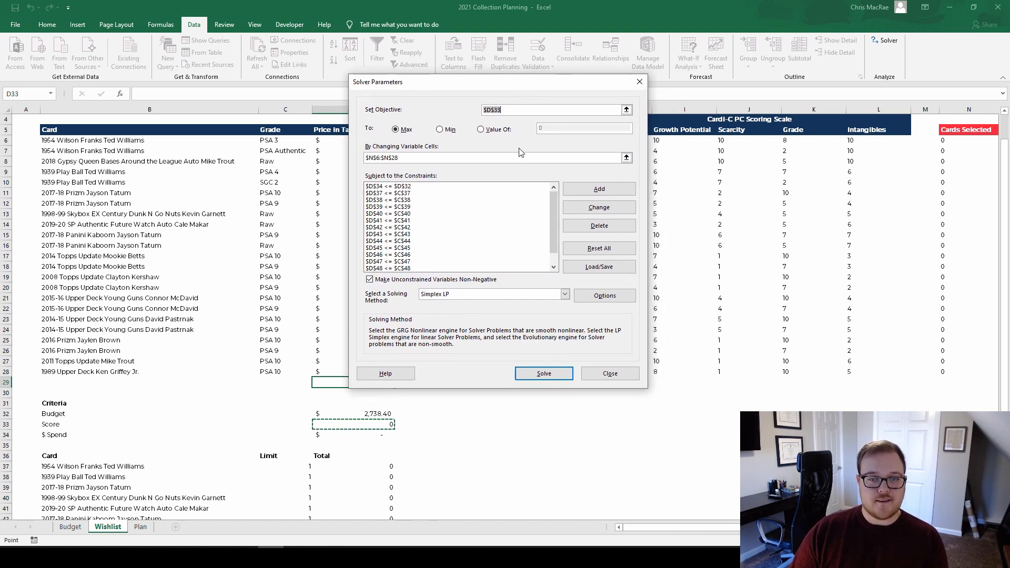
{"action": "scroll", "coordinate": [539, 213], "scroll_direction": "up", "scroll_amount": 1}
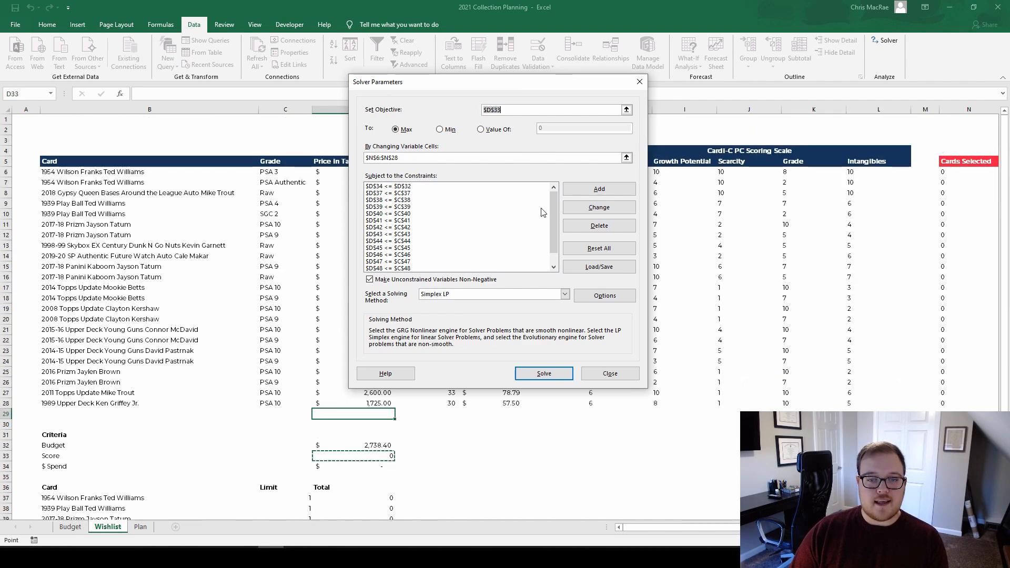
- Set the Solver objective to the Criteria Score cell $D$33, removing the duplicated reference
{"action": "left_click", "coordinate": [537, 106]}
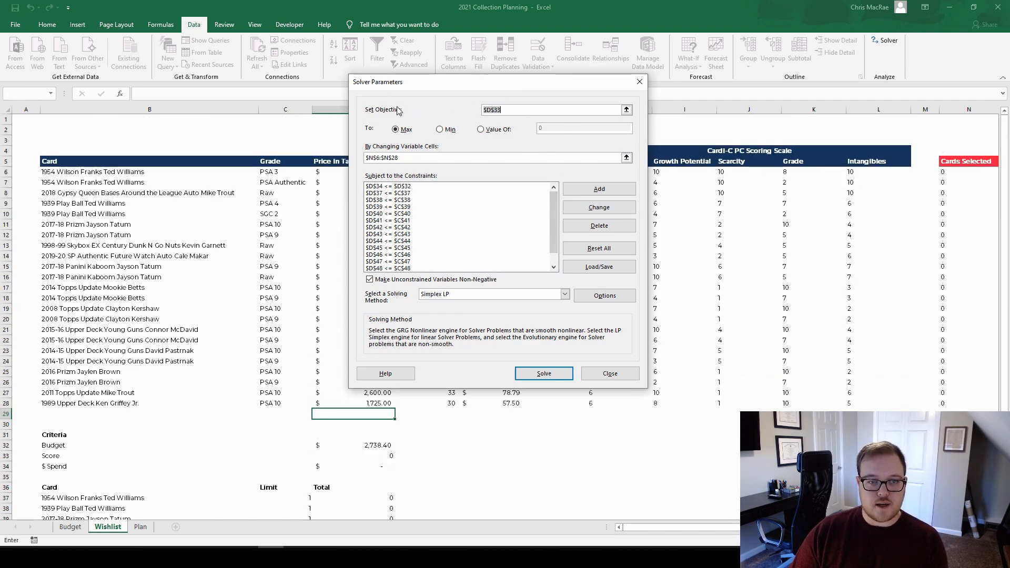
{"action": "left_click", "coordinate": [527, 110]}
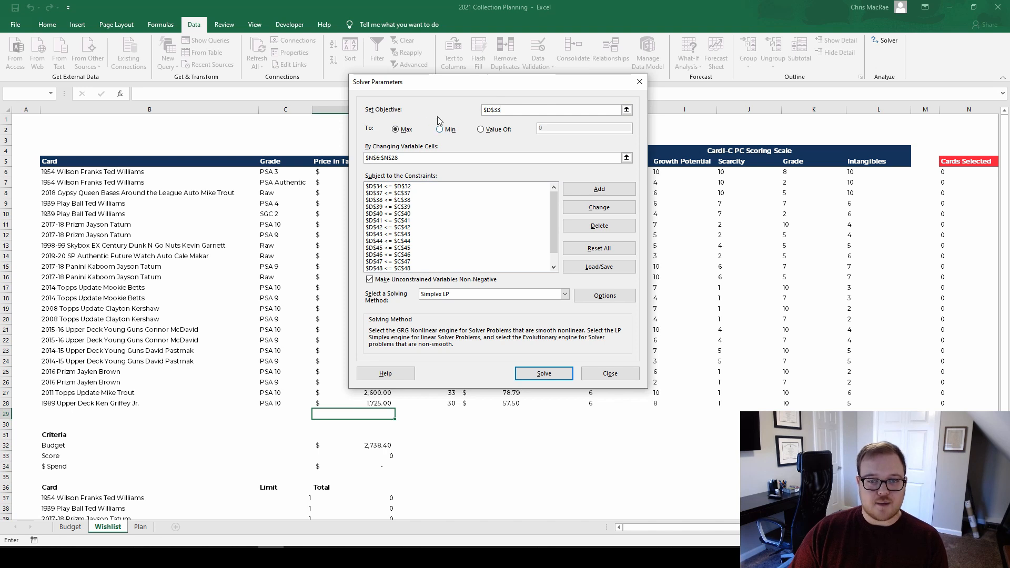
{"action": "left_click", "coordinate": [626, 109]}
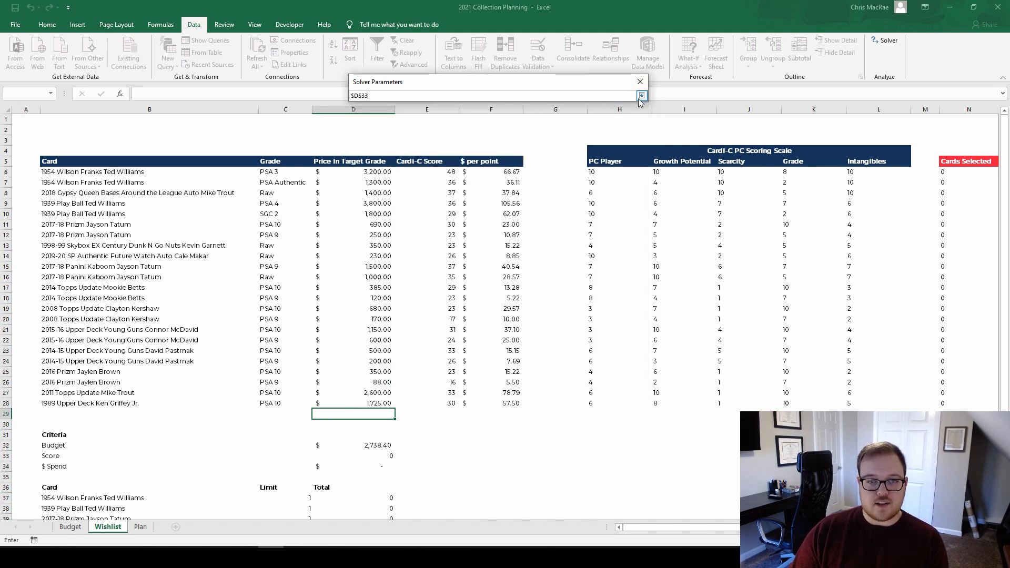
{"action": "left_click", "coordinate": [364, 457]}
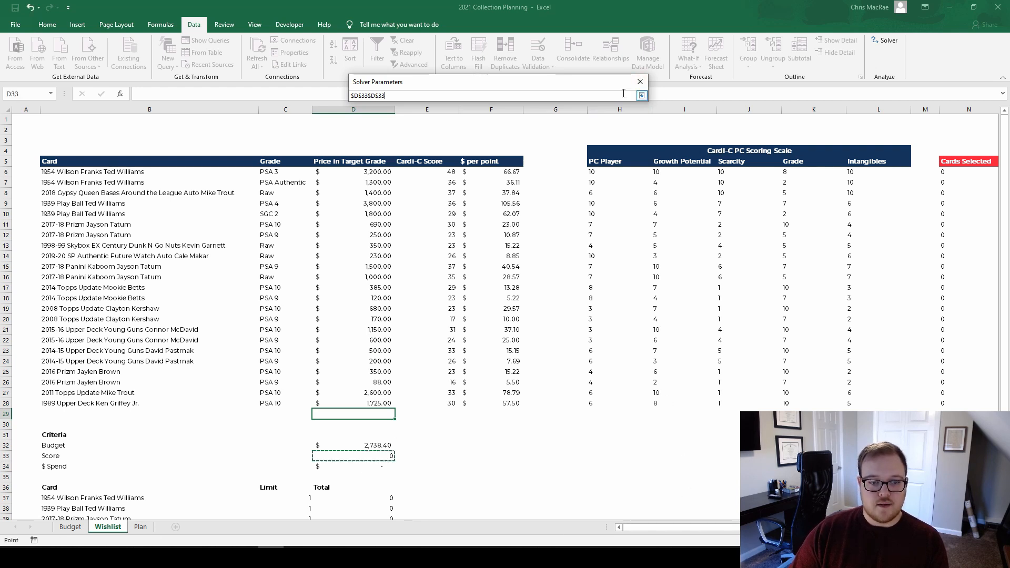
{"action": "left_click", "coordinate": [641, 96]}
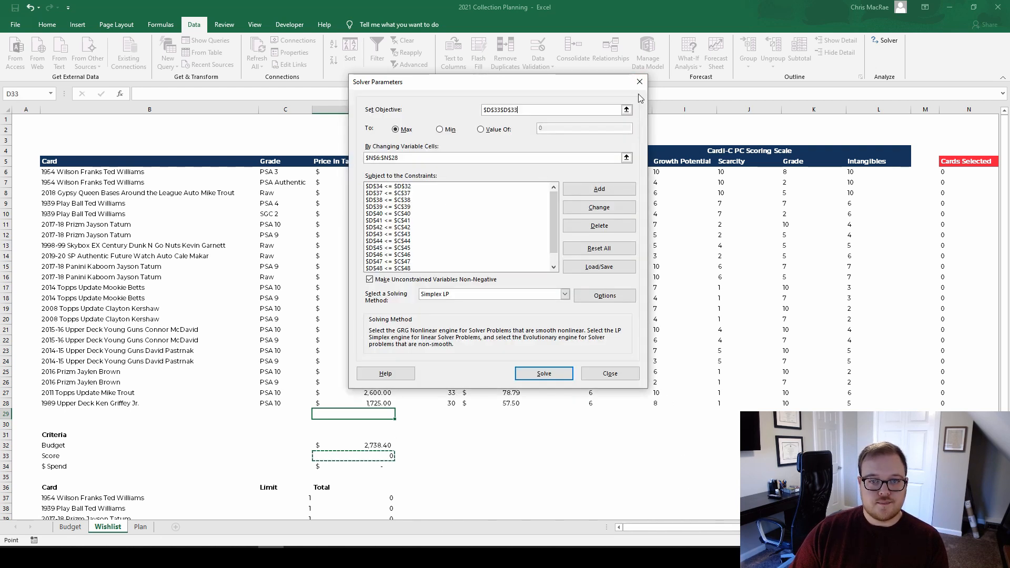
{"action": "left_click", "coordinate": [502, 109]}
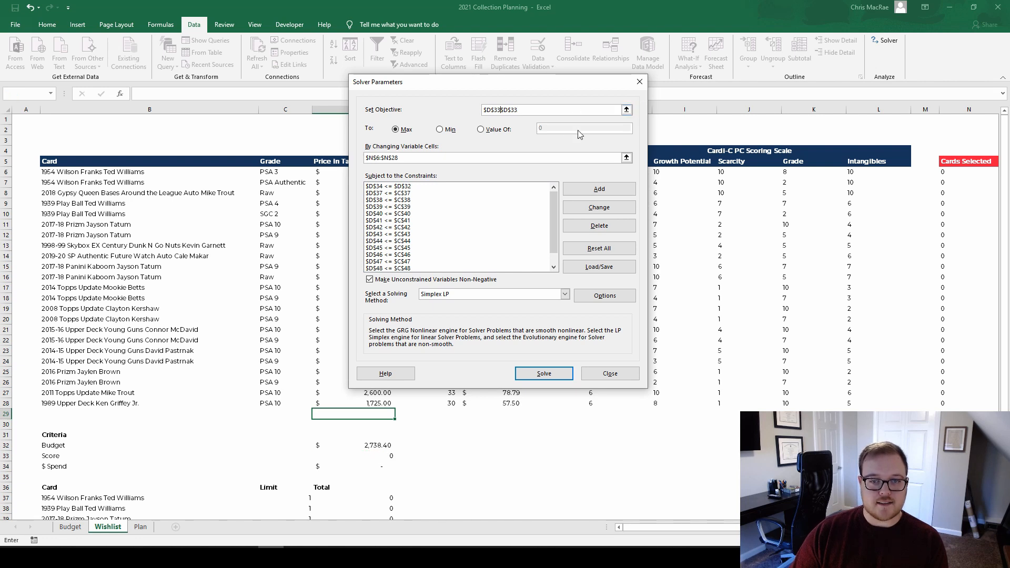
{"action": "key", "text": "BackSpace"}
{"action": "key", "text": "BackSpace"}
{"action": "key", "text": "BackSpace"}
{"action": "key", "text": "BackSpace"}
{"action": "key", "text": "BackSpace"}
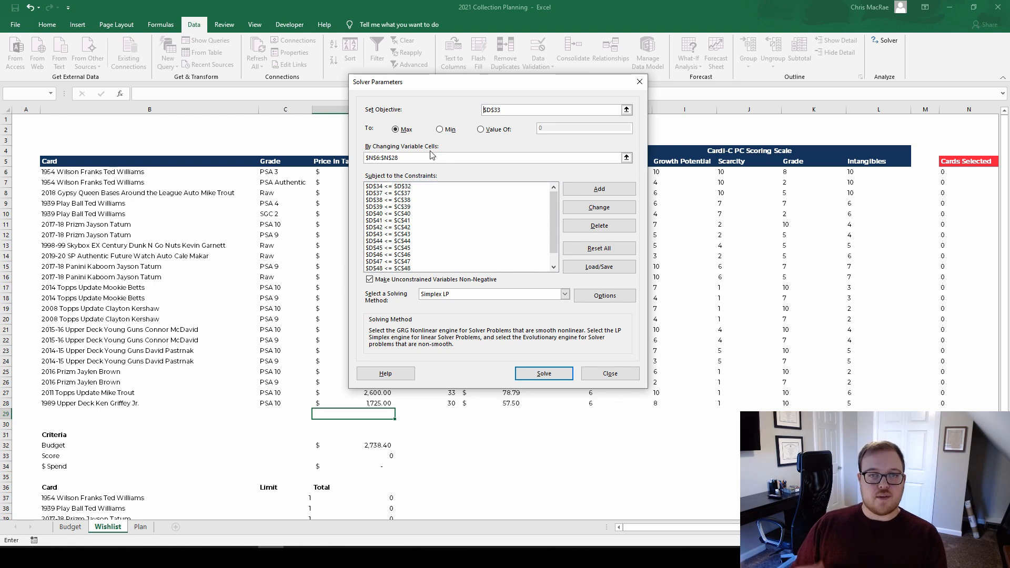
- Set Solver's changing variable cells to the Cards Selected range $N$6:$N$28
{"action": "left_click", "coordinate": [626, 157]}
{"action": "left_click_drag", "start_coordinate": [957, 167], "coordinate": [968, 406]}
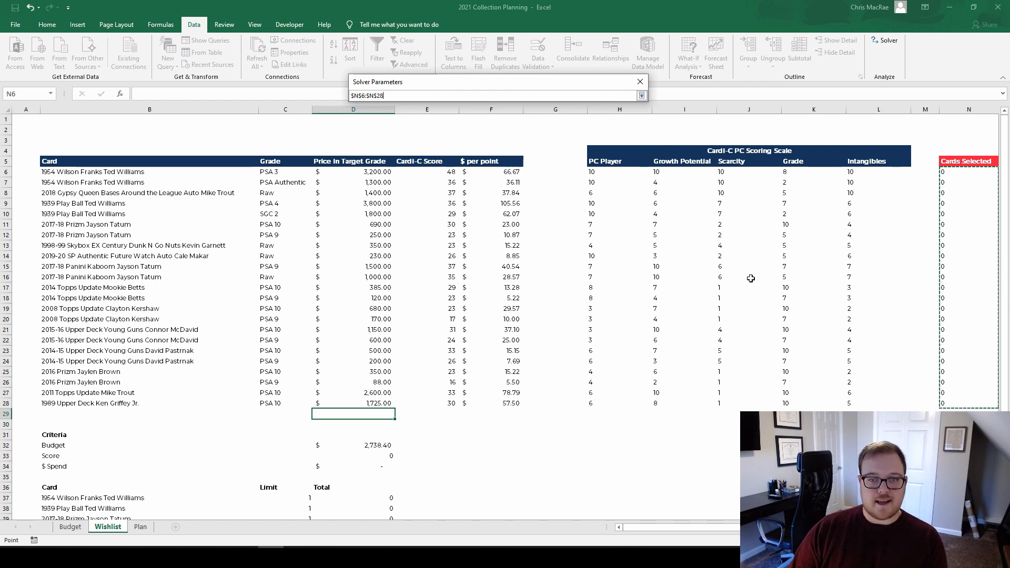
{"action": "left_click", "coordinate": [642, 96]}
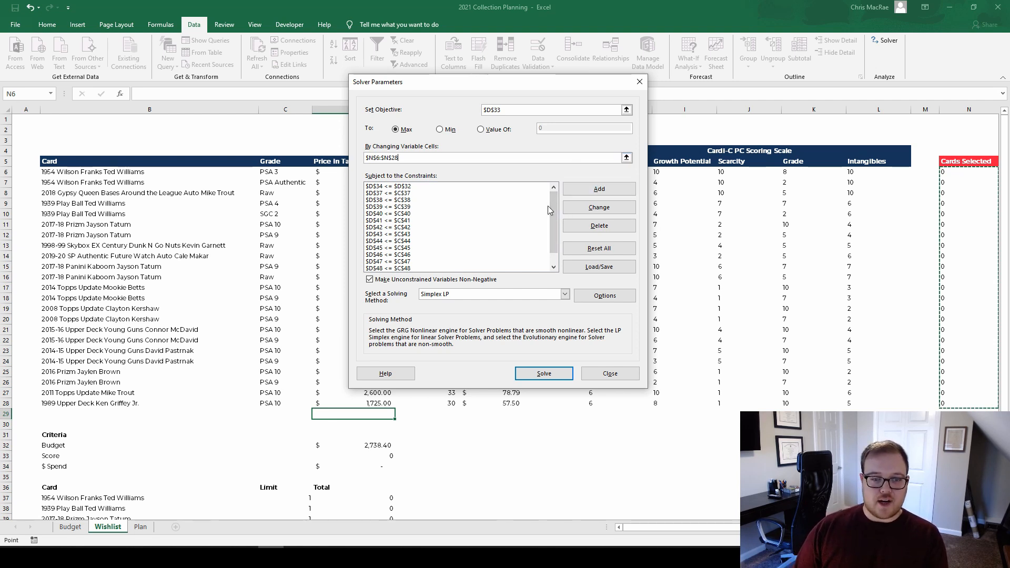
- Review the Solver constraints and select the binary constraint on $N$6:$N$28
{"action": "left_click_drag", "start_coordinate": [557, 213], "coordinate": [556, 223]}
{"action": "scroll", "coordinate": [551, 234], "scroll_direction": "up", "scroll_amount": 2}
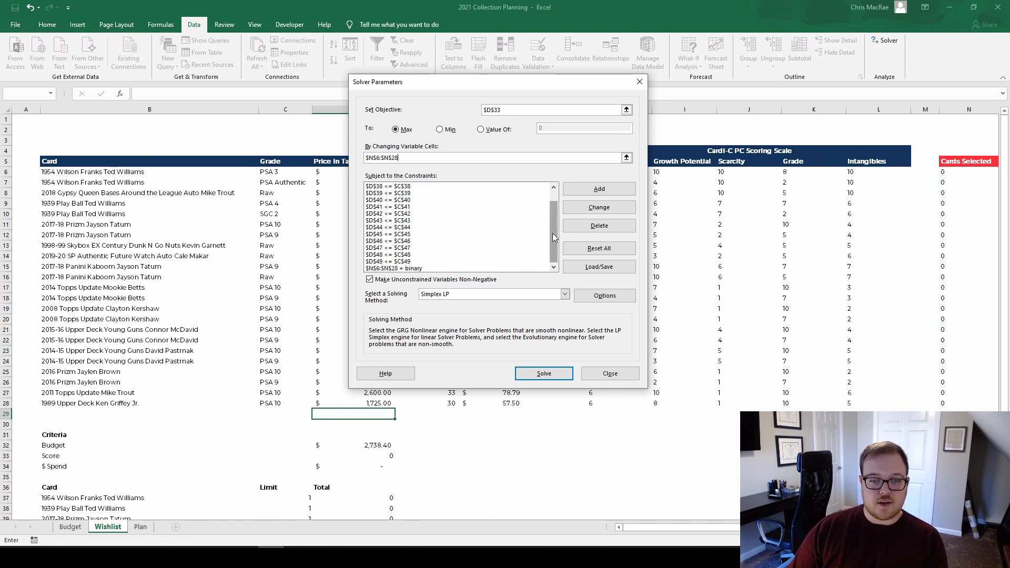
{"action": "scroll", "coordinate": [557, 250], "scroll_direction": "down", "scroll_amount": 1}
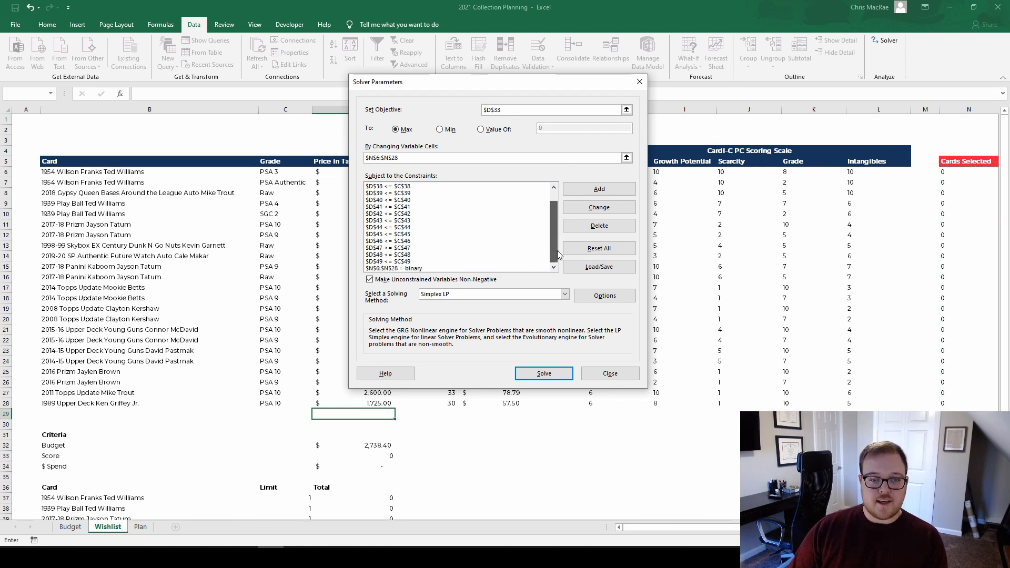
{"action": "left_click", "coordinate": [425, 262]}
{"action": "left_click", "coordinate": [425, 269]}
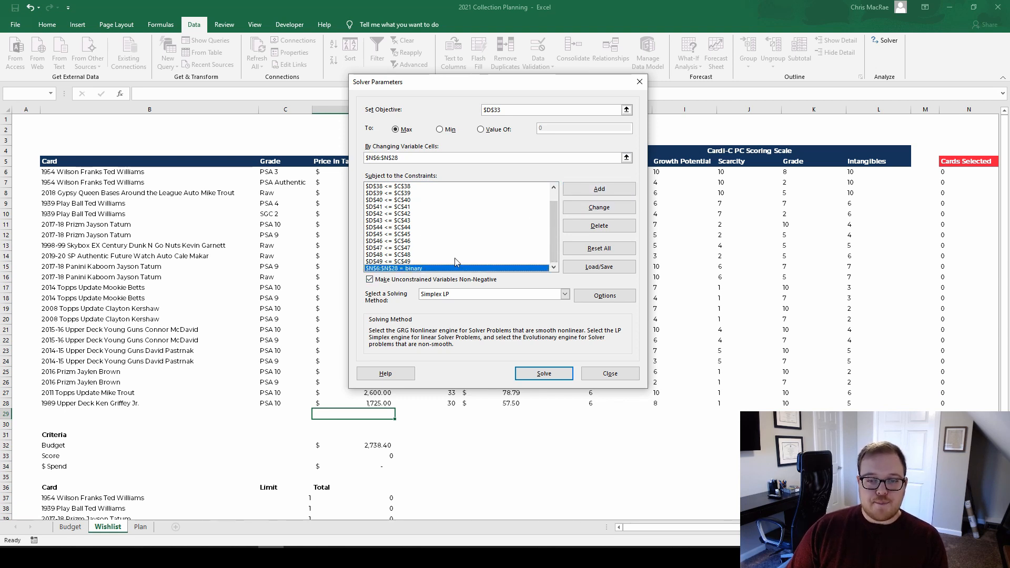
- Delete the binary constraint on $N$6:$N$28, solve, keep the solution, and inspect the Cards Selected value in N16
{"action": "left_click", "coordinate": [602, 226]}
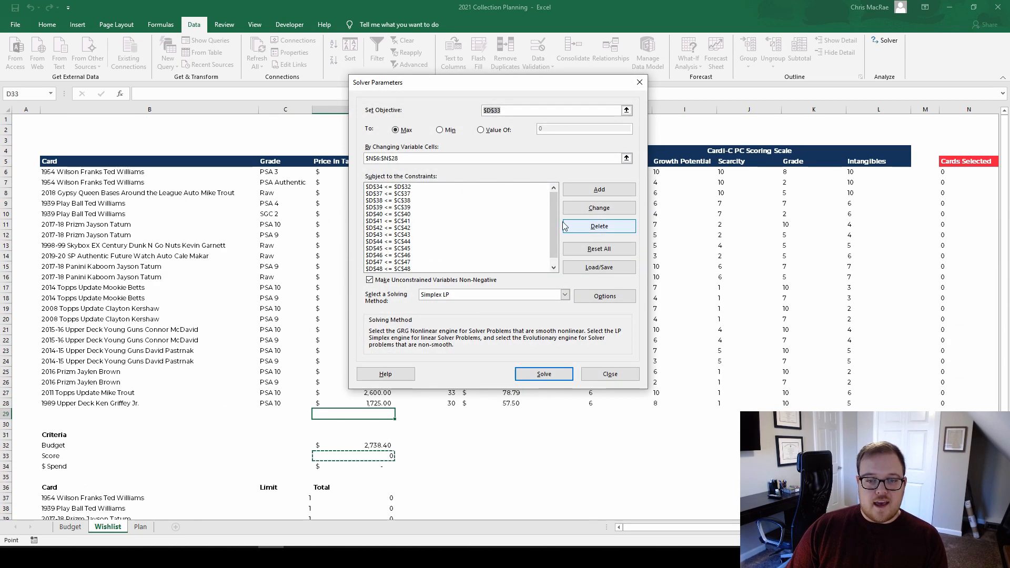
{"action": "left_click", "coordinate": [544, 373]}
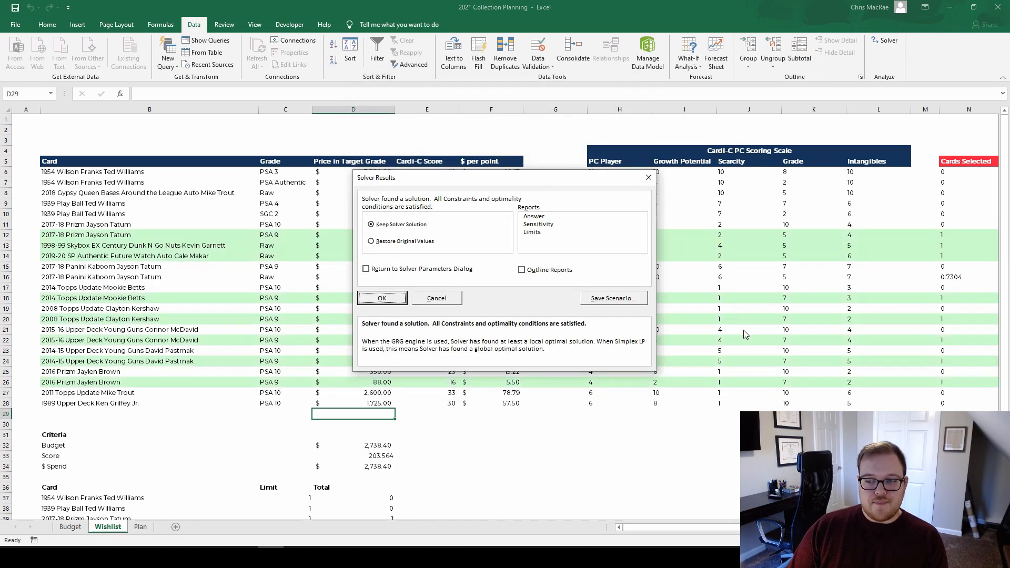
{"action": "left_click", "coordinate": [382, 299]}
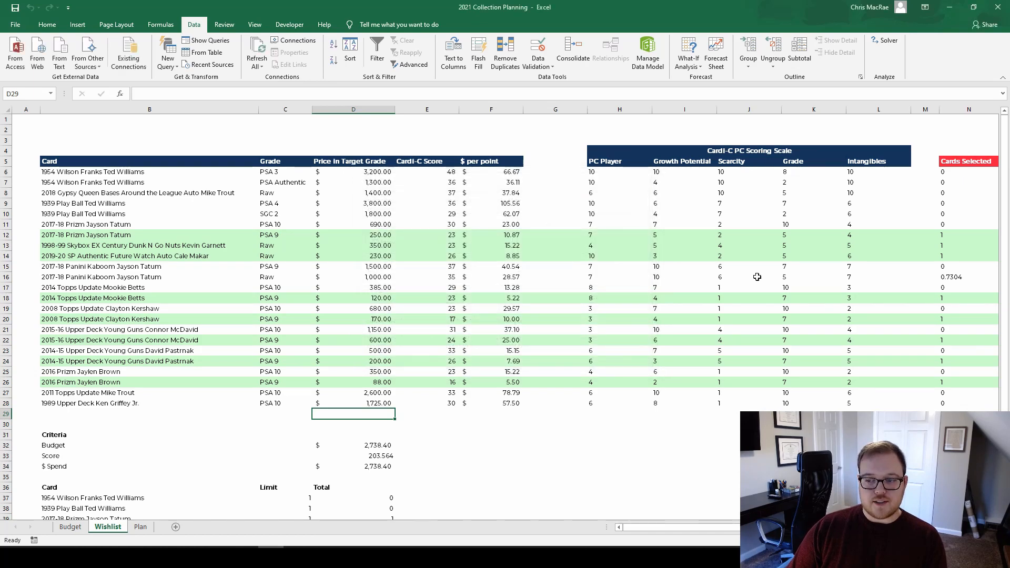
{"action": "left_click", "coordinate": [949, 277]}
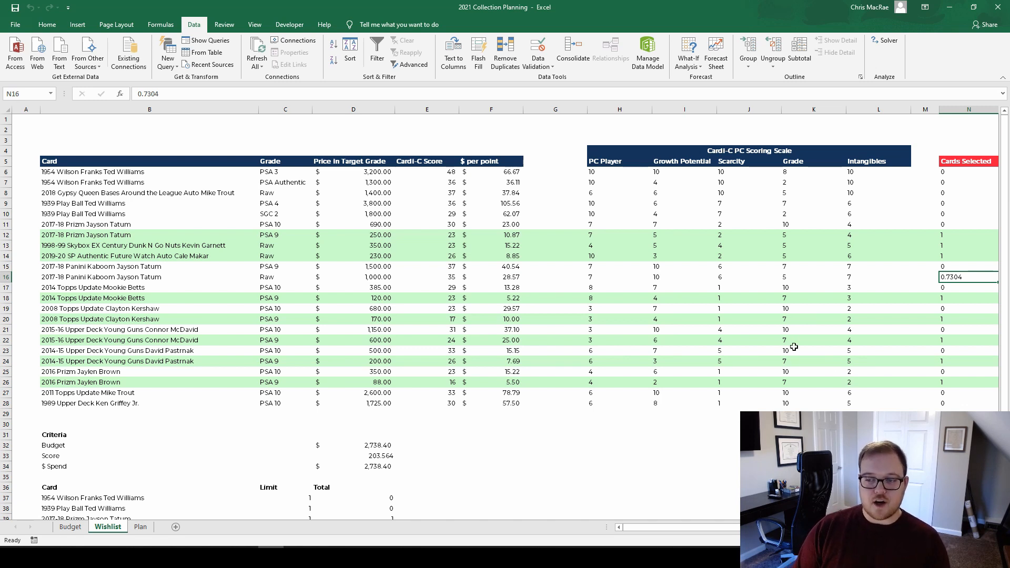
- Reset all Cards Selected values in N6:N28 to 0
{"action": "key", "text": "ctrl+Up"}
{"action": "key", "text": "Down"}
{"action": "key", "text": "ctrl+shift+Down"}
{"action": "type", "text": "0"}
{"action": "key", "text": "ctrl+Return"}
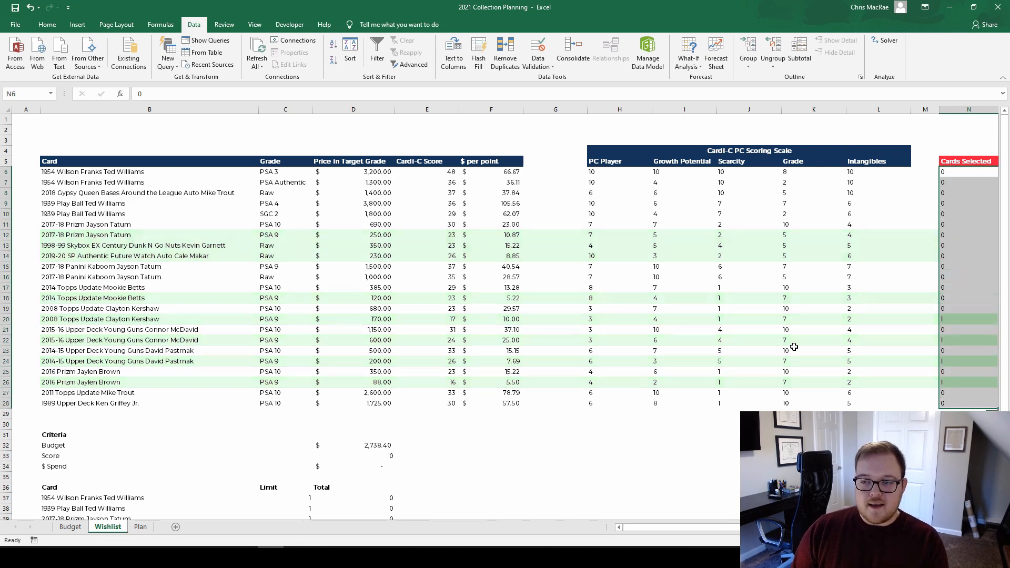
{"action": "key", "text": "shift+BackSpace"}
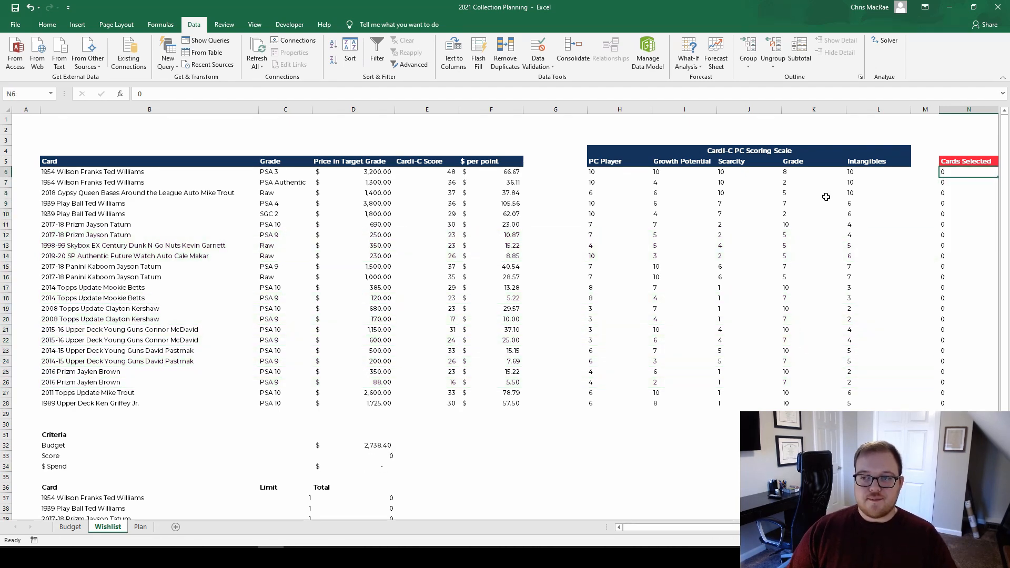
- Reopen Solver and add a binary constraint on the Cards Selected range $N$6:$N$28
{"action": "left_click", "coordinate": [889, 42]}
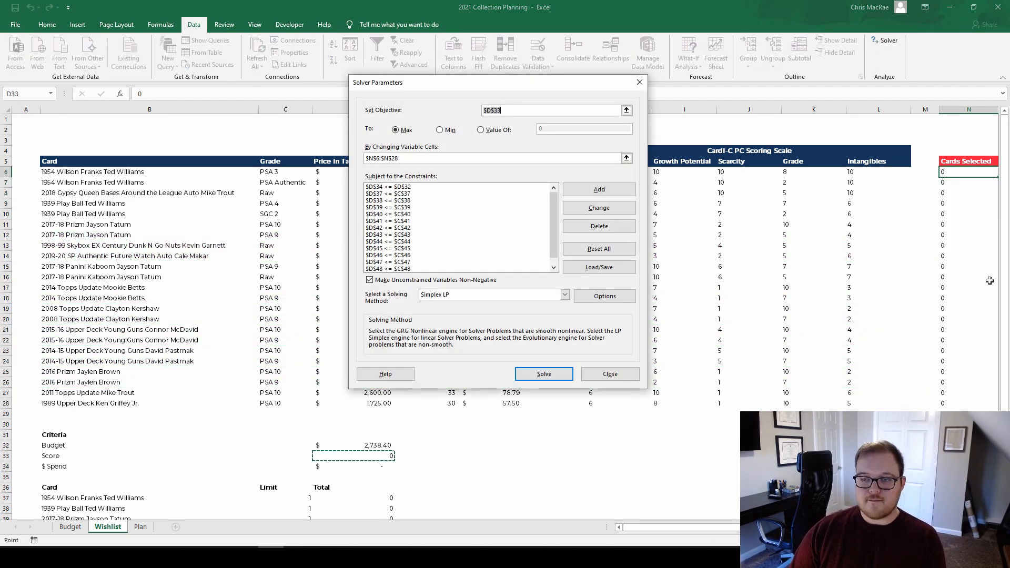
{"action": "left_click", "coordinate": [593, 192]}
{"action": "left_click", "coordinate": [568, 260]}
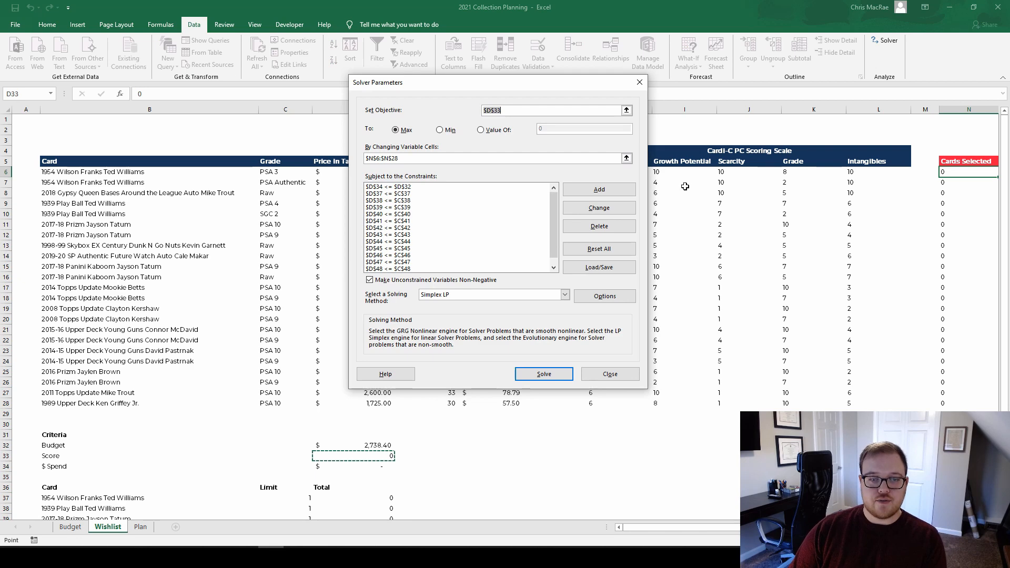
{"action": "left_click", "coordinate": [593, 189]}
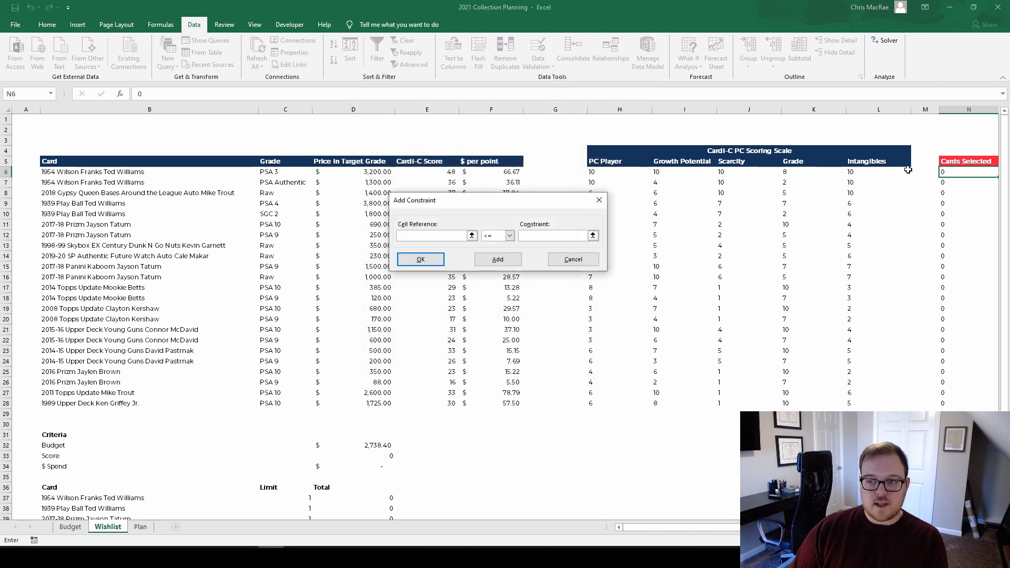
{"action": "left_click_drag", "start_coordinate": [942, 171], "coordinate": [946, 403]}
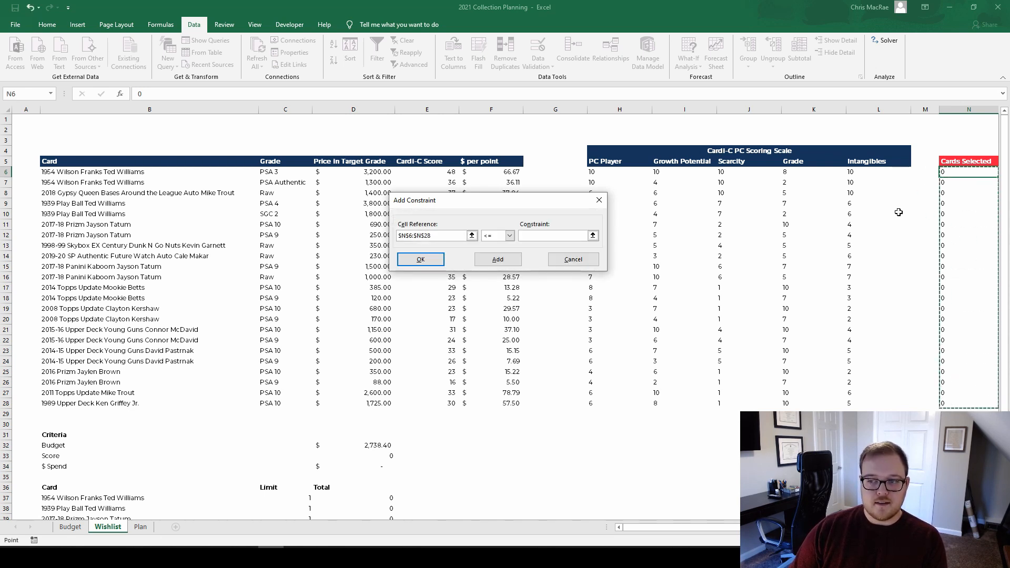
{"action": "left_click", "coordinate": [510, 235]}
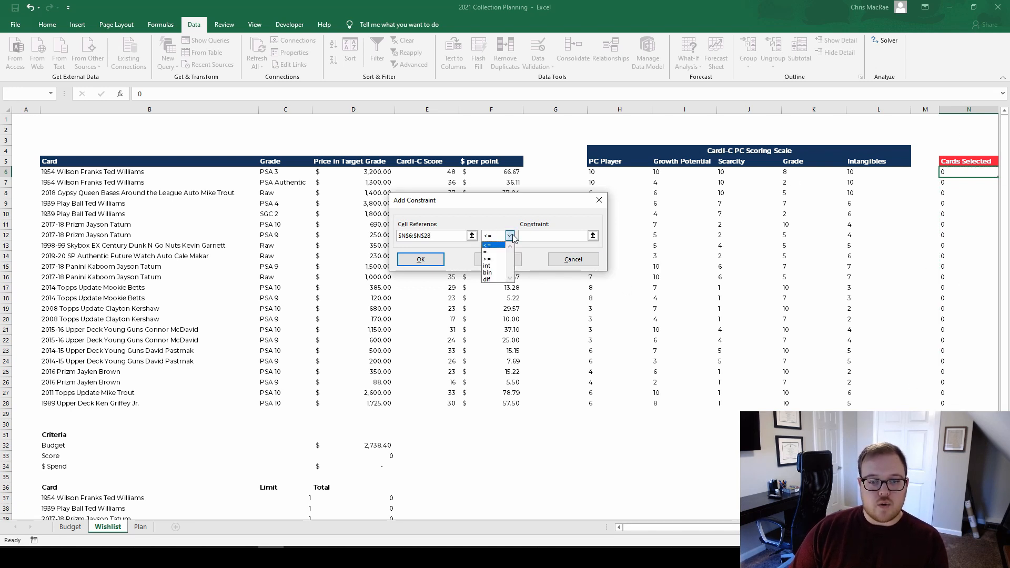
{"action": "left_click", "coordinate": [497, 272]}
{"action": "left_click", "coordinate": [421, 259]}
{"action": "left_click_drag", "start_coordinate": [553, 194], "coordinate": [551, 234]}
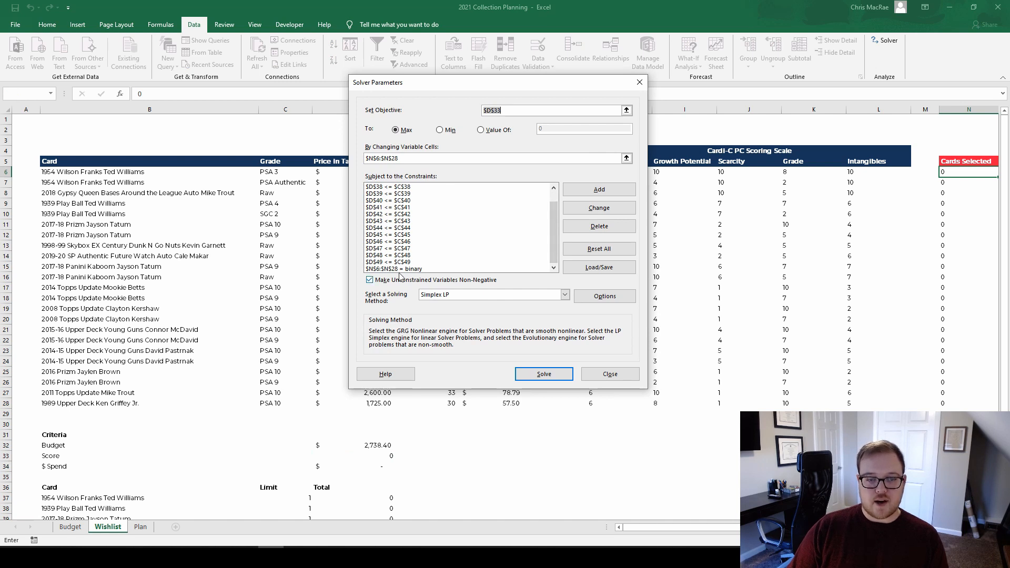
- Draft a constraint keeping the first card's Total $D$37 at or below its Limit $C$37, and discard it without adding
{"action": "scroll", "coordinate": [549, 223], "scroll_direction": "up", "scroll_amount": 1}
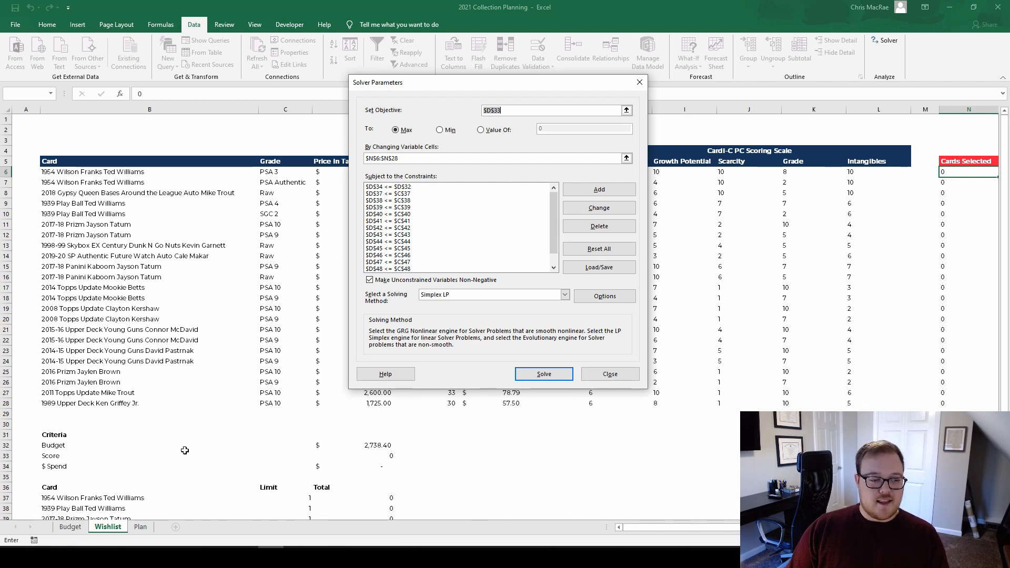
{"action": "left_click", "coordinate": [476, 188]}
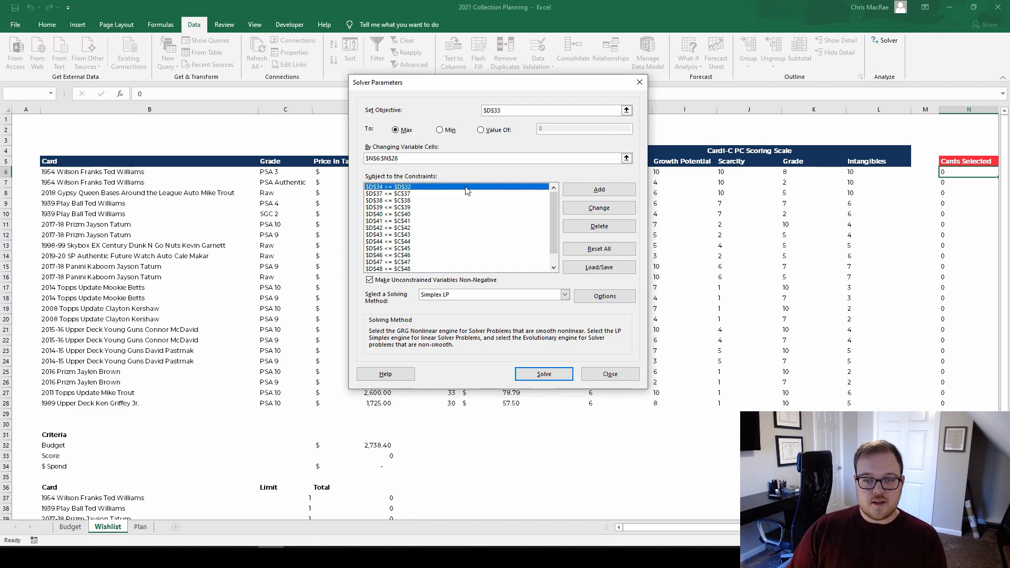
{"action": "left_click", "coordinate": [590, 192]}
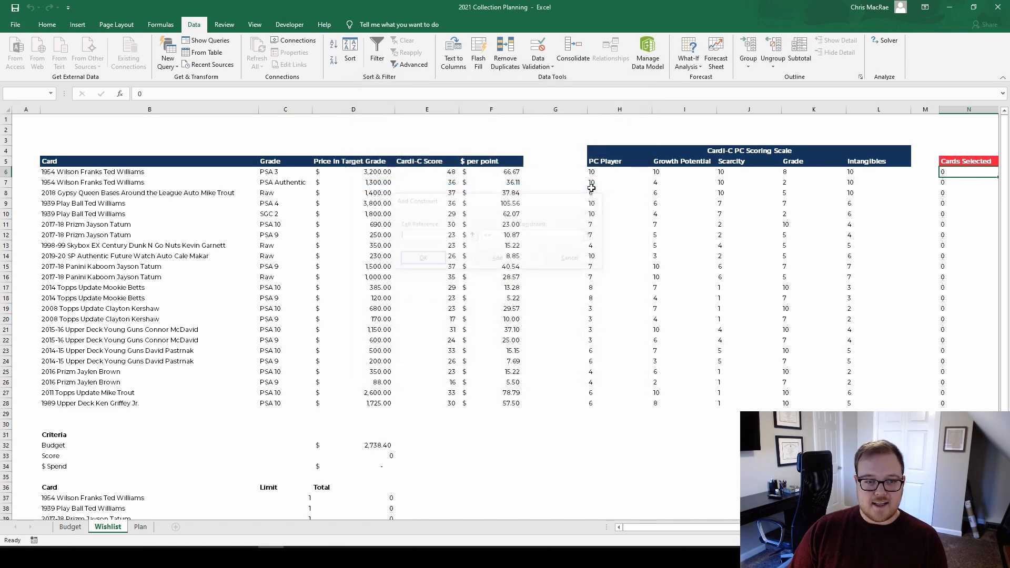
{"action": "scroll", "coordinate": [349, 353], "scroll_direction": "down", "scroll_amount": 4}
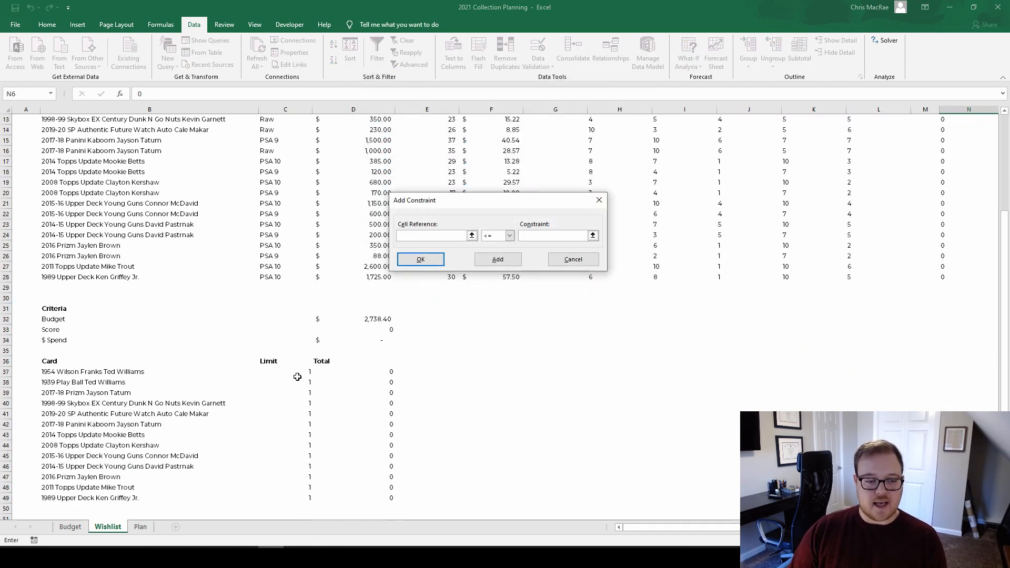
{"action": "left_click", "coordinate": [375, 370]}
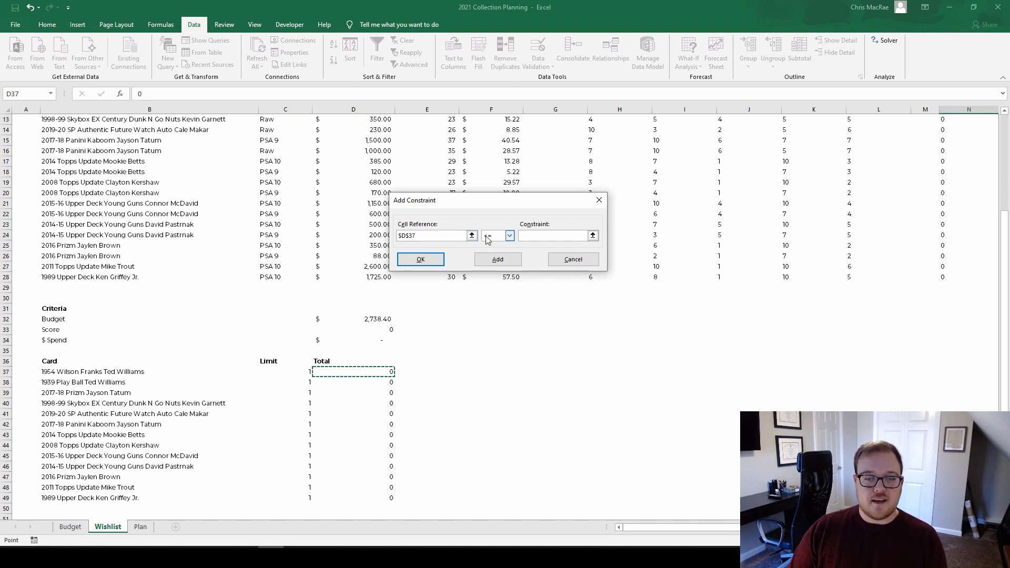
{"action": "left_click", "coordinate": [562, 239]}
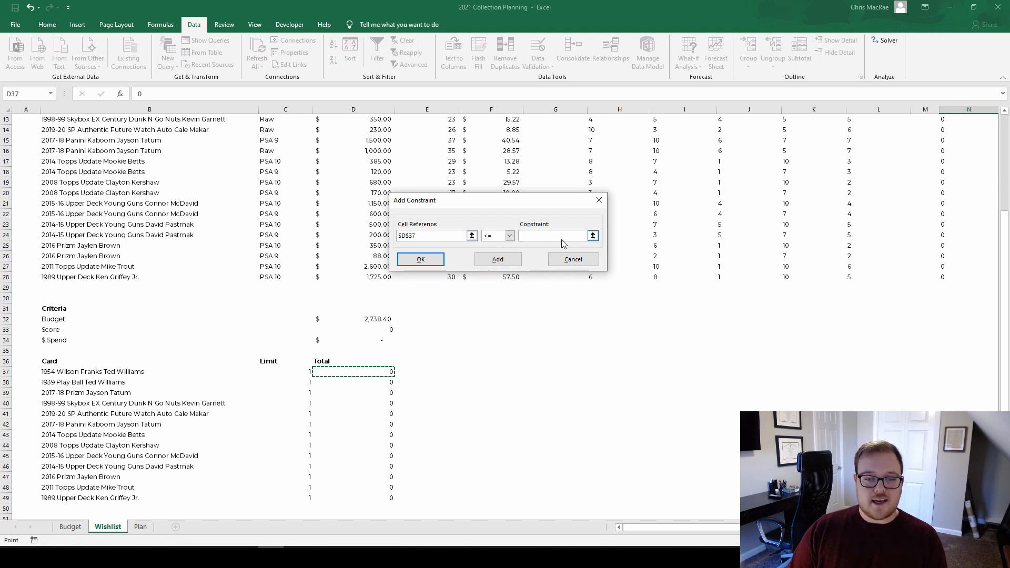
{"action": "left_click", "coordinate": [592, 235]}
{"action": "left_click", "coordinate": [308, 371]}
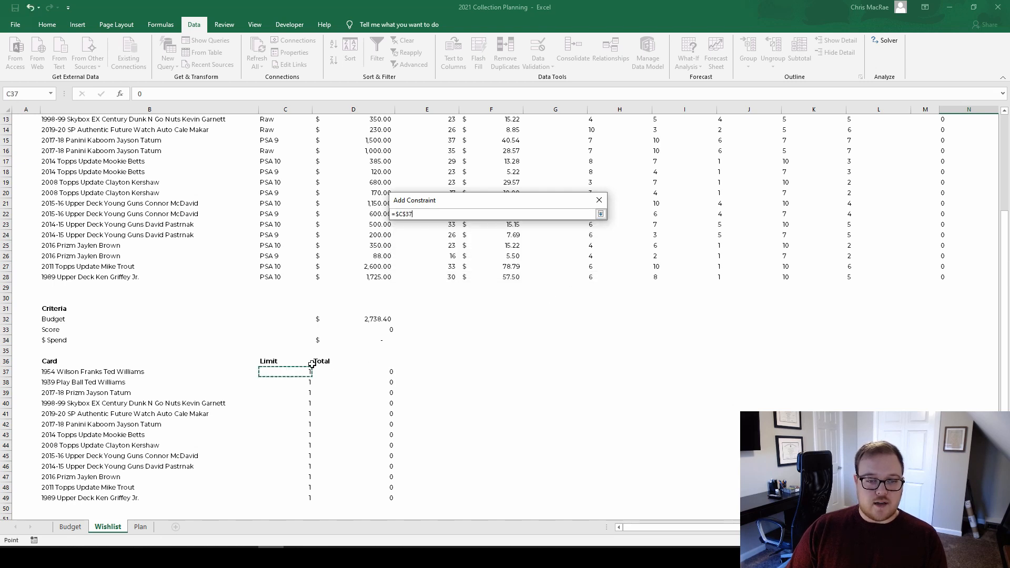
{"action": "left_click", "coordinate": [600, 214]}
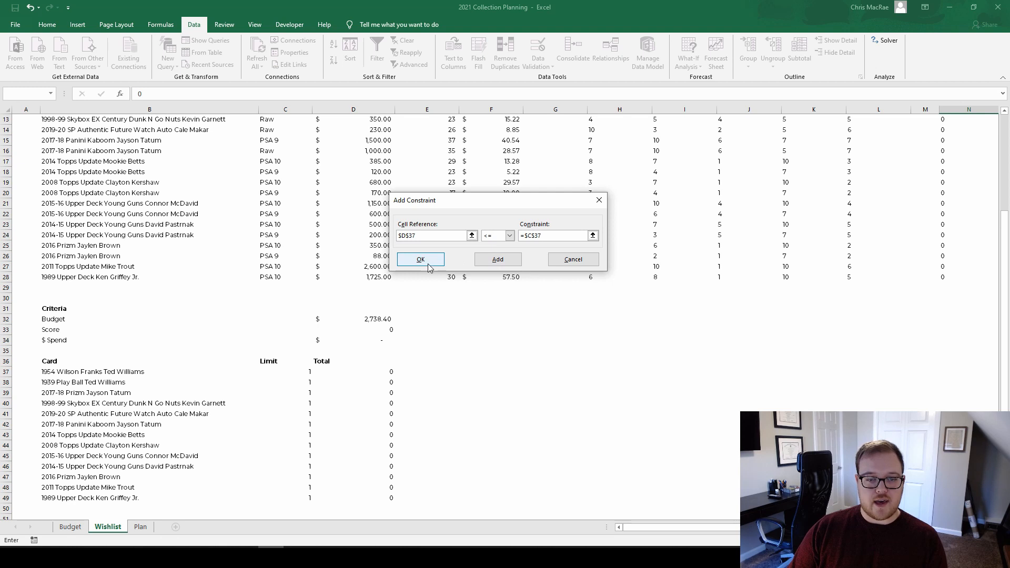
{"action": "left_click", "coordinate": [577, 262]}
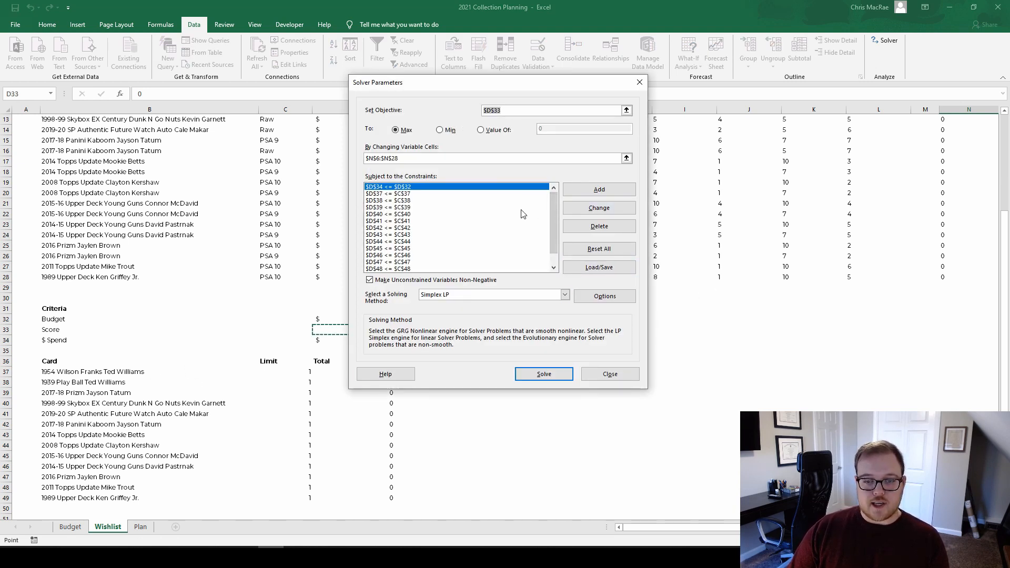
- Keep Simplex LP as the solving method and solve the model
{"action": "scroll", "coordinate": [522, 214], "scroll_direction": "up", "scroll_amount": 1}
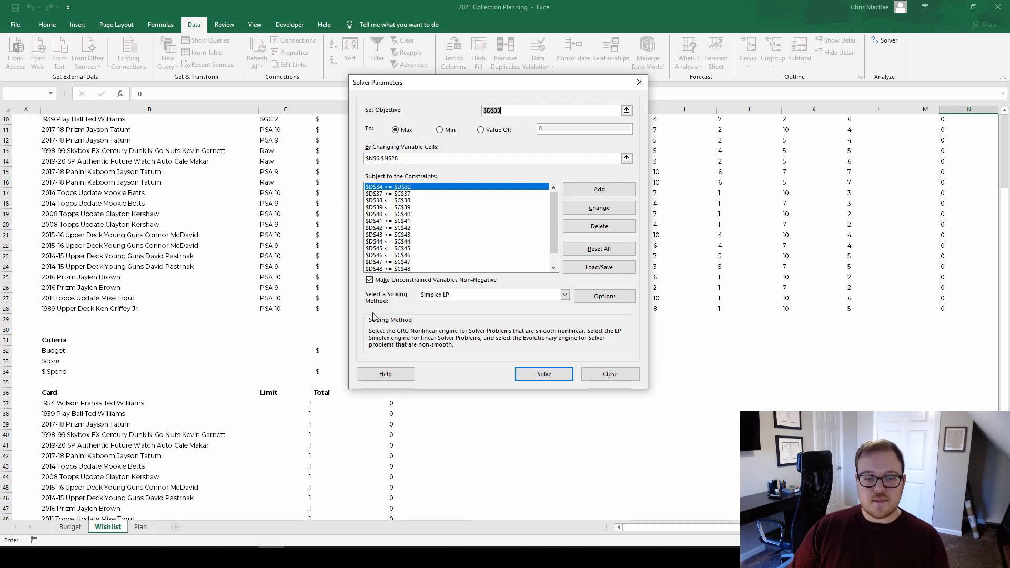
{"action": "left_click", "coordinate": [439, 296]}
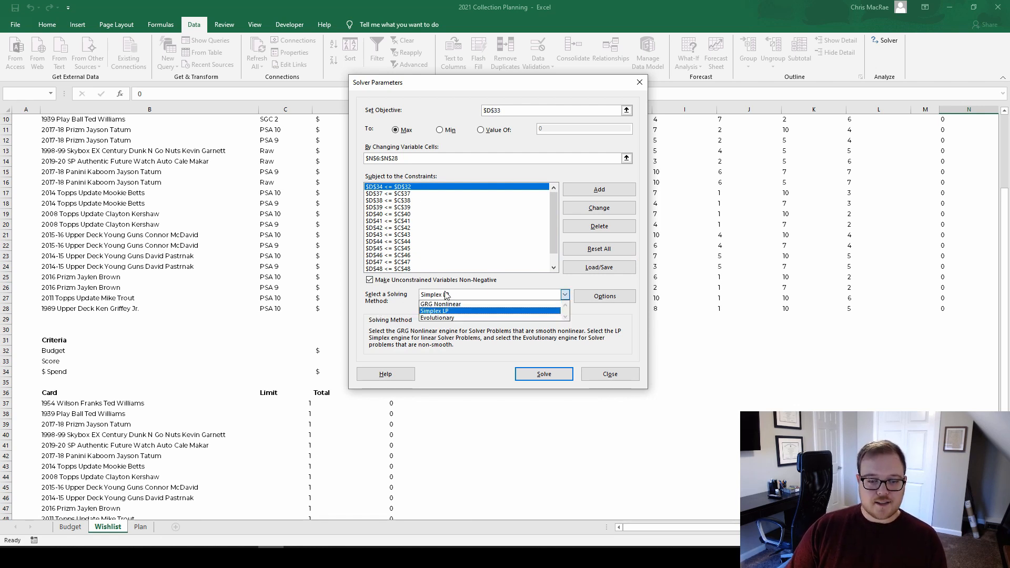
{"action": "left_click", "coordinate": [450, 295]}
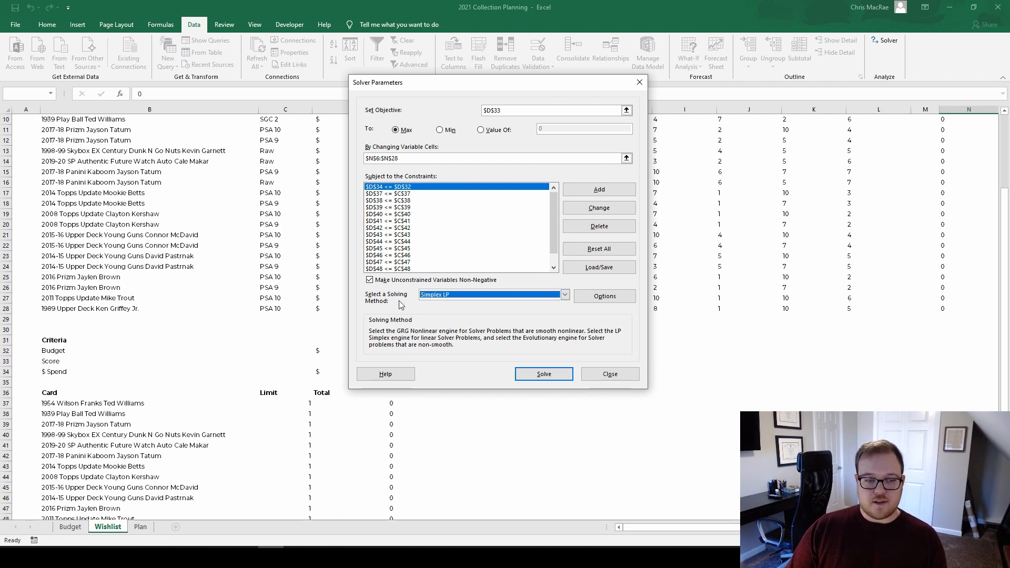
{"action": "left_click", "coordinate": [538, 373]}
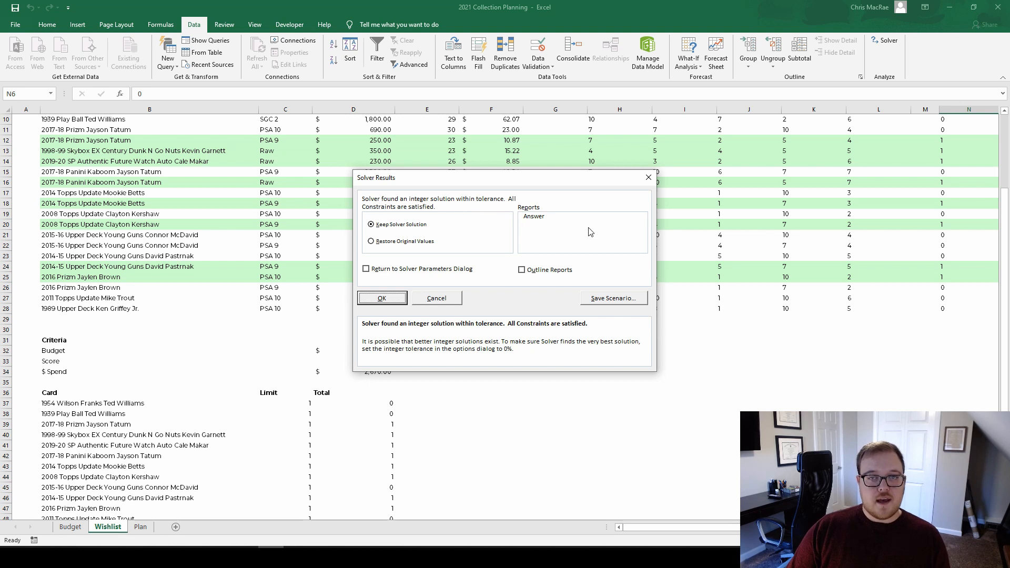
- Keep the Solver solution, leaving the option to return to the Solver parameters off
{"action": "left_click", "coordinate": [429, 243]}
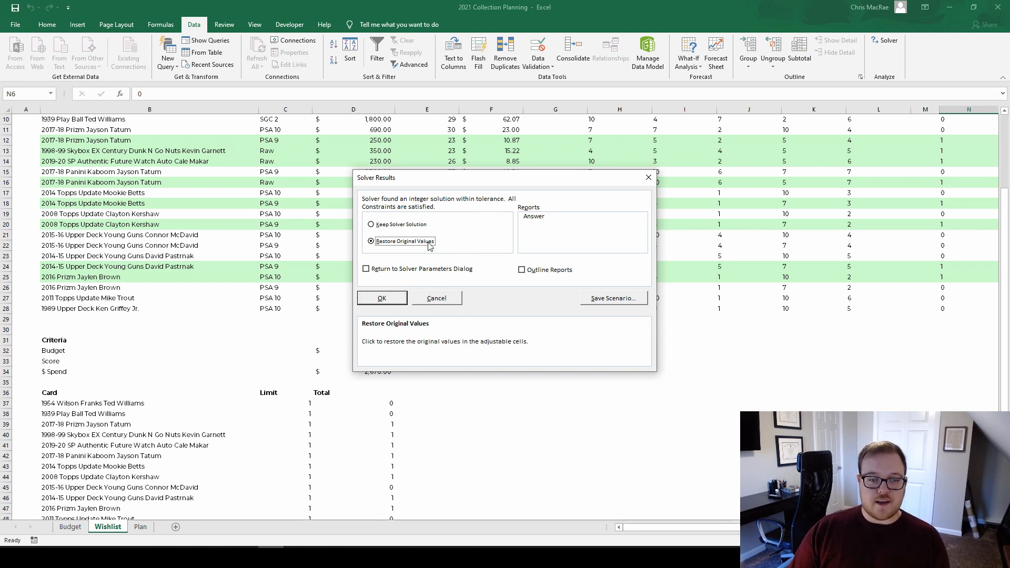
{"action": "left_click", "coordinate": [379, 226]}
{"action": "left_click", "coordinate": [398, 271]}
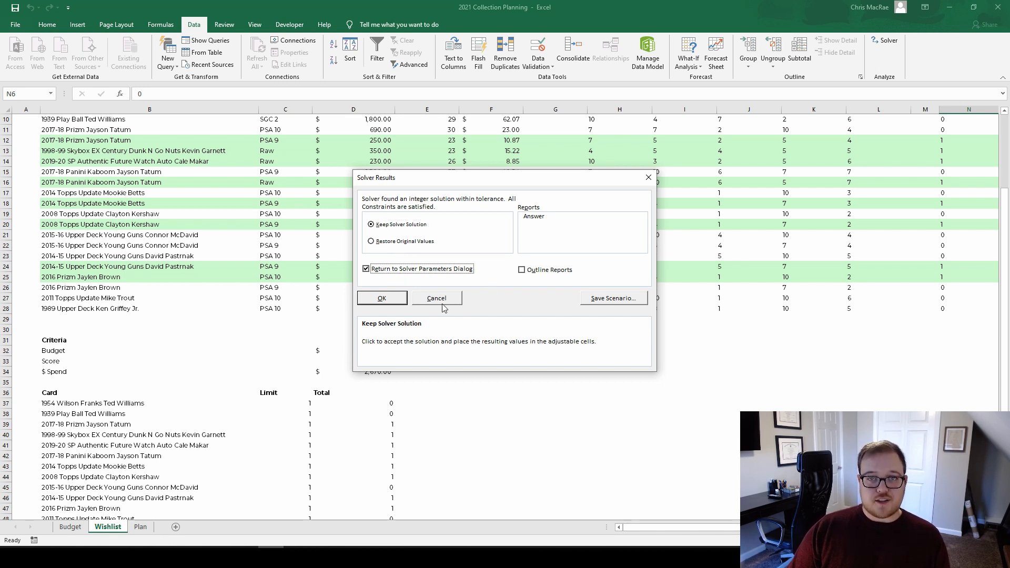
{"action": "left_click", "coordinate": [366, 269]}
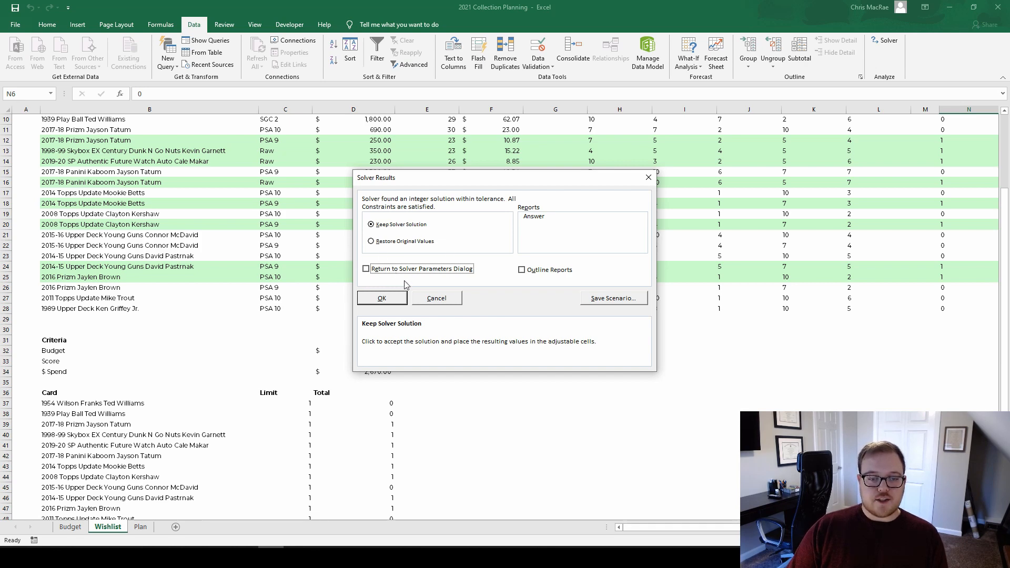
{"action": "left_click", "coordinate": [381, 298]}
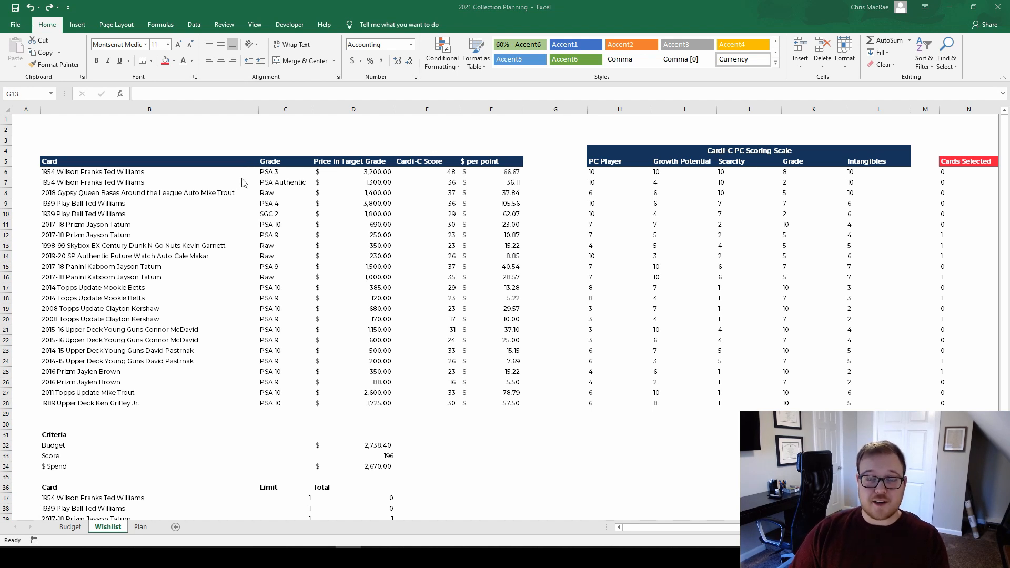
- Examine the Cards Selected flags and trace the selected 2017-18 Prizm Jayson Tatum PSA 9 row back to its card name
{"action": "left_click", "coordinate": [90, 171]}
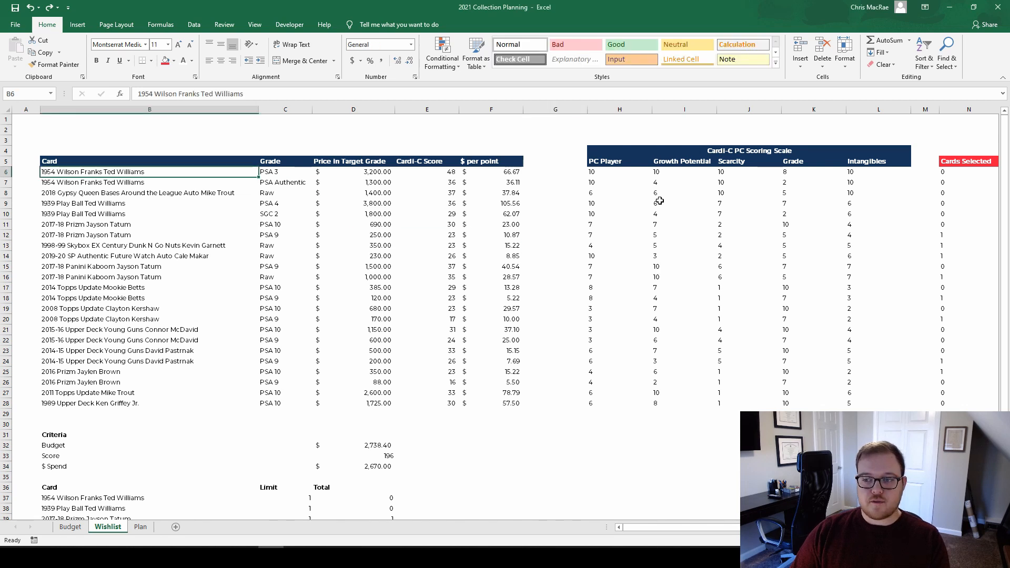
{"action": "left_click_drag", "start_coordinate": [944, 235], "coordinate": [952, 255]}
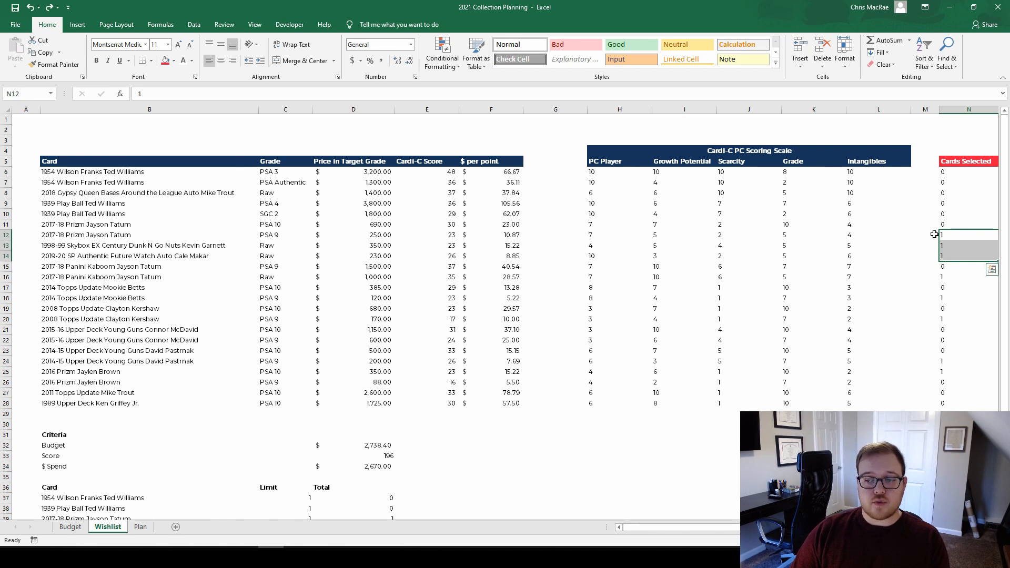
{"action": "left_click", "coordinate": [951, 234]}
{"action": "key", "text": "shift+space"}
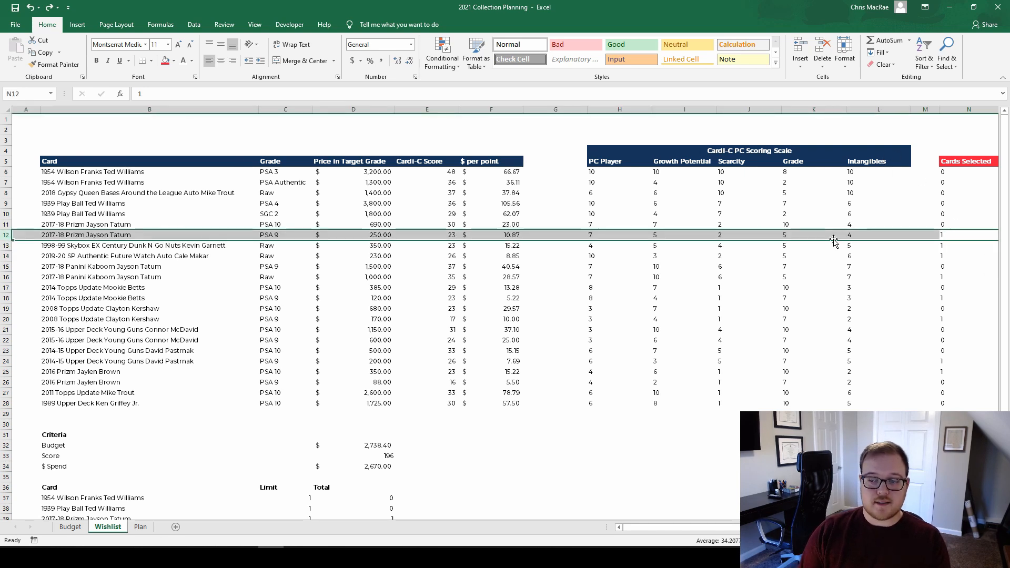
{"action": "key", "text": "Right"}
{"action": "key", "text": "Left"}
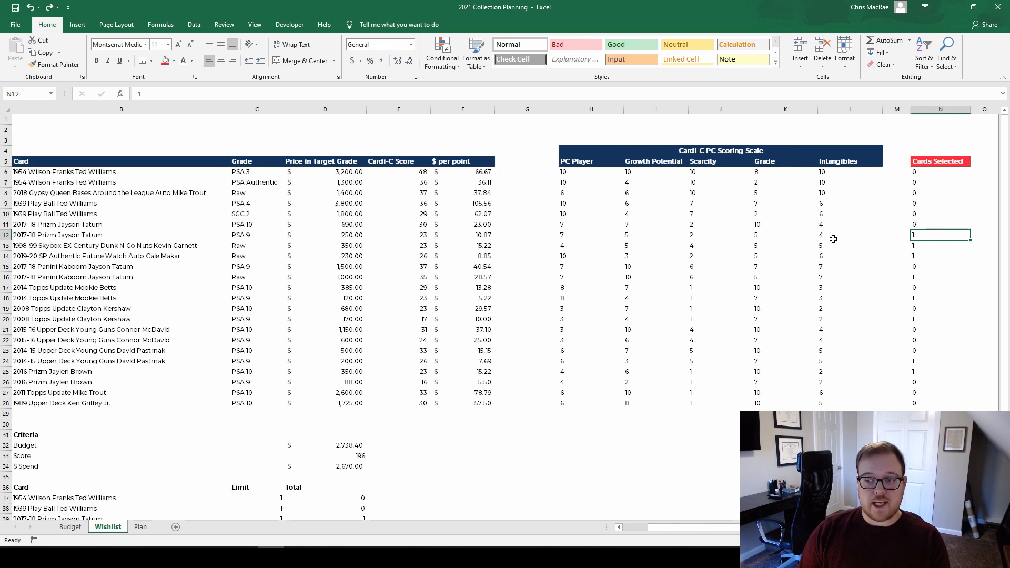
{"action": "key", "text": "Left"}
{"action": "key", "text": "Left"}
{"action": "key", "text": "Left"}
{"action": "key", "text": "Left"}
{"action": "key", "text": "Left"}
{"action": "key", "text": "Left"}
{"action": "key", "text": "Left"}
{"action": "key", "text": "Left"}
{"action": "key", "text": "Left"}
{"action": "key", "text": "Left"}
{"action": "key", "text": "Left"}
{"action": "key", "text": "Left"}
{"action": "key", "text": "shift+Right"}
{"action": "key", "text": "shift+Right"}
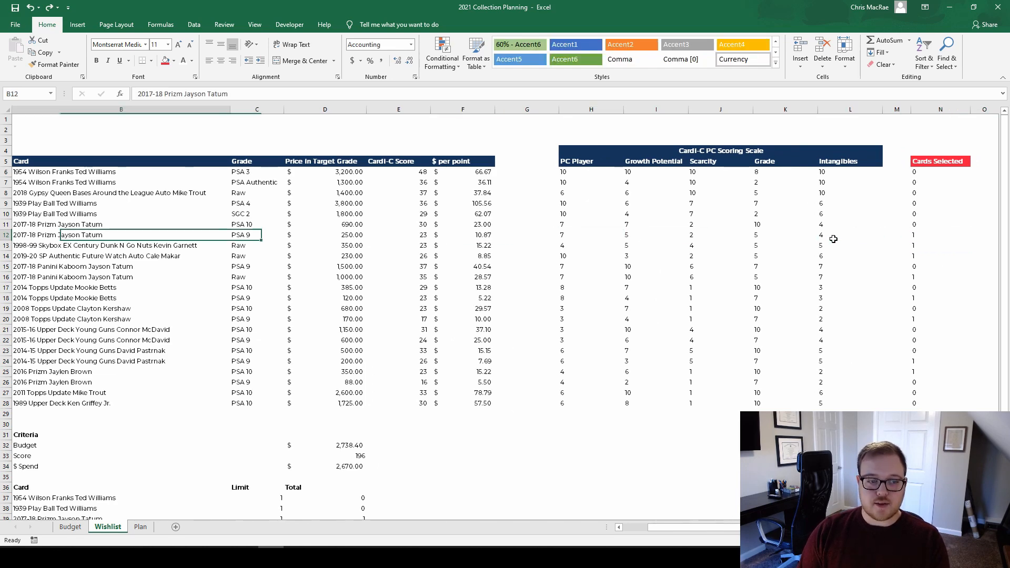
- Select the first card's name in cell B6
{"action": "key", "text": "Left"}
{"action": "key", "text": "Up"}
{"action": "key", "text": "Up"}
{"action": "key", "text": "Right"}
{"action": "key", "text": "Up"}
{"action": "key", "text": "Up"}
{"action": "key", "text": "Up"}
{"action": "key", "text": "Up"}
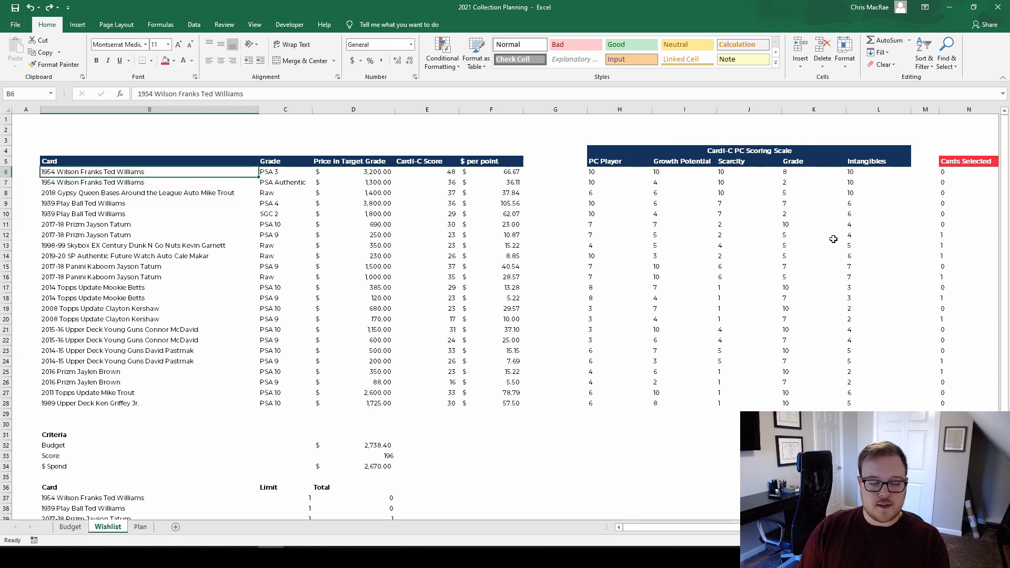
- Extend the selection from B6 across all card rows through the Cards Selected column, covering B6:N28
{"action": "key", "text": "ctrl+shift+Down"}
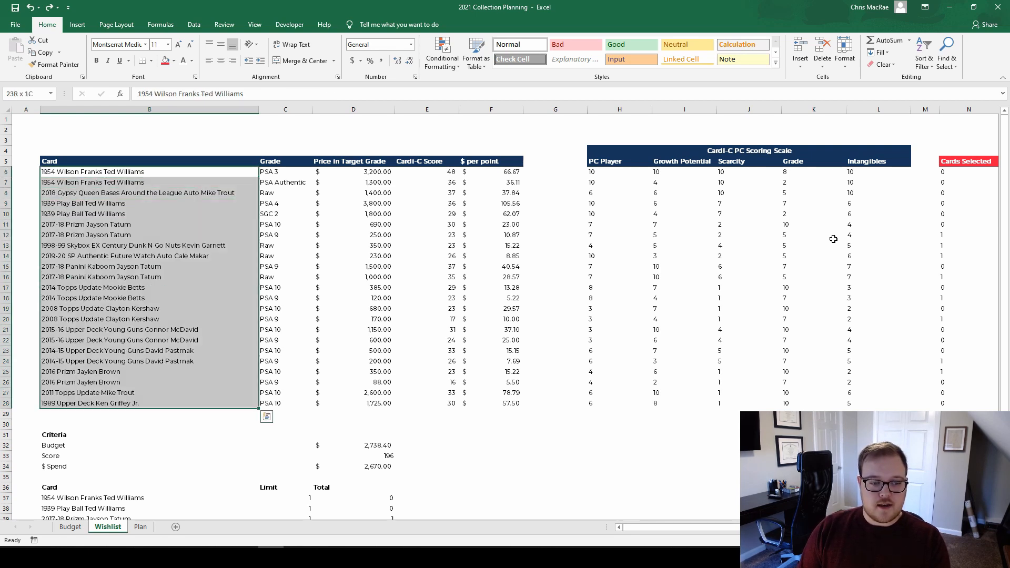
{"action": "key", "text": "shift+Right"}
{"action": "key", "text": "shift+Right"}
{"action": "key", "text": "shift+Right"}
{"action": "key", "text": "shift+Right"}
{"action": "key", "text": "shift+Right"}
{"action": "key", "text": "shift+Right"}
{"action": "key", "text": "shift+Right"}
{"action": "key", "text": "shift+Right"}
{"action": "key", "text": "shift+Right"}
{"action": "key", "text": "shift+Right"}
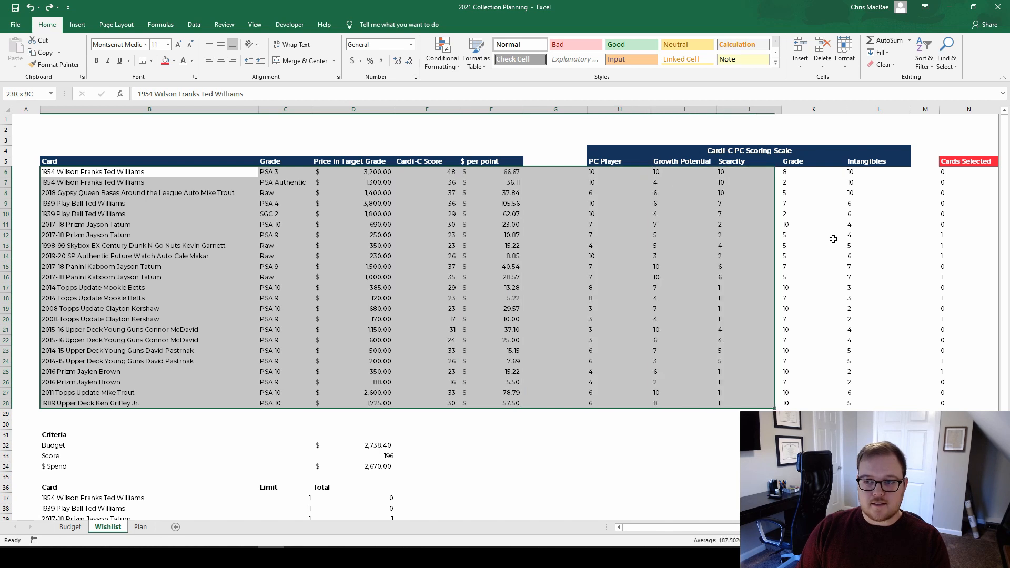
{"action": "key", "text": "shift+Right"}
{"action": "key", "text": "shift+Right"}
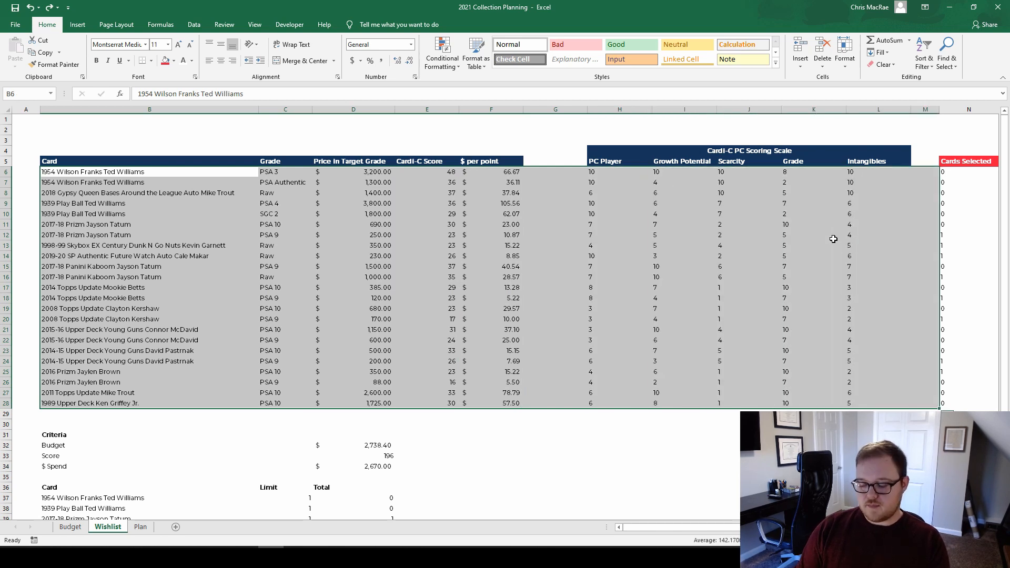
{"action": "key", "text": "shift+Right"}
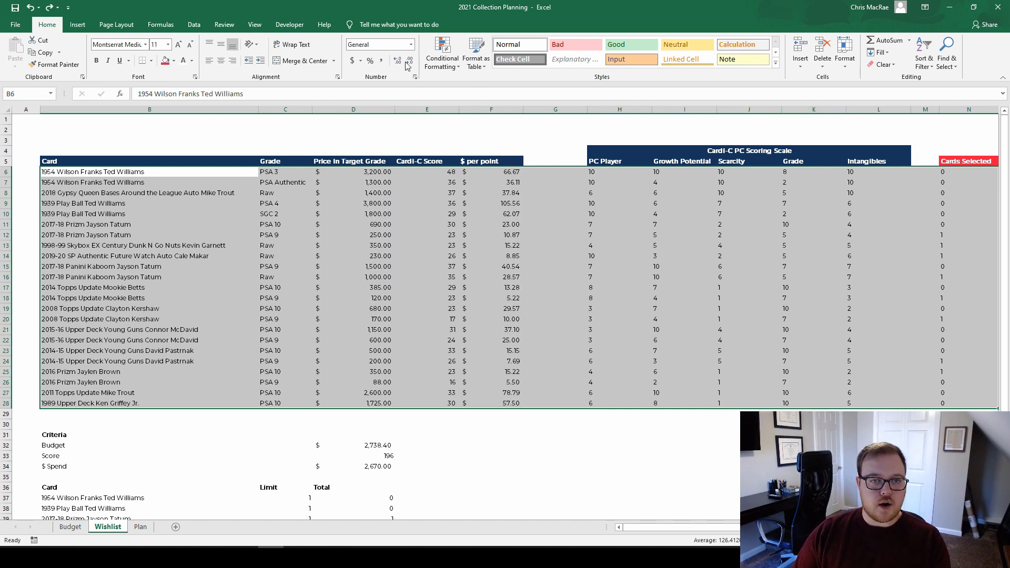
- Create a formula-based conditional formatting rule for the selected card rows with the condition =$N6>=1
{"action": "left_click", "coordinate": [438, 57]}
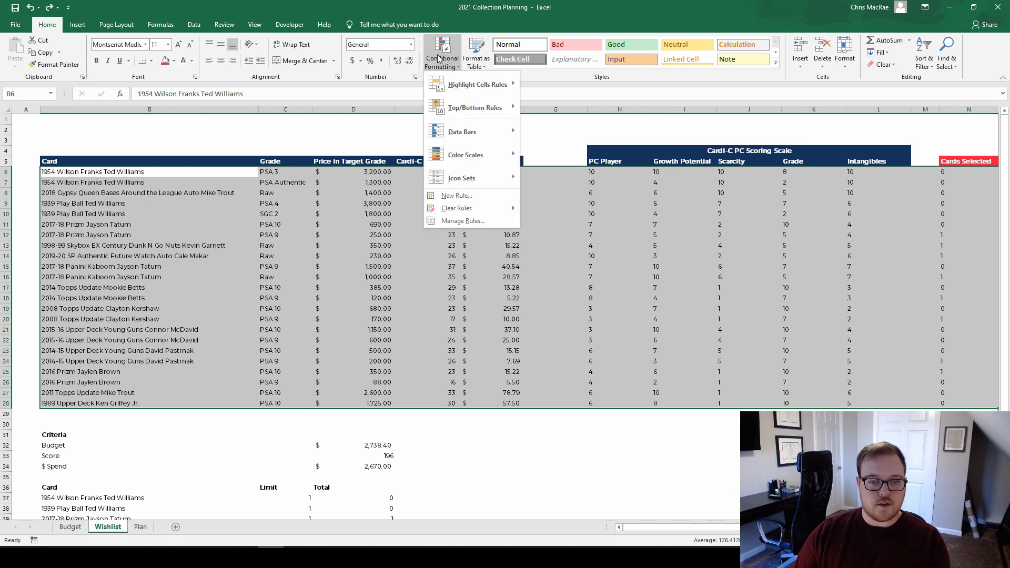
{"action": "left_click", "coordinate": [481, 192]}
{"action": "left_click", "coordinate": [228, 141]}
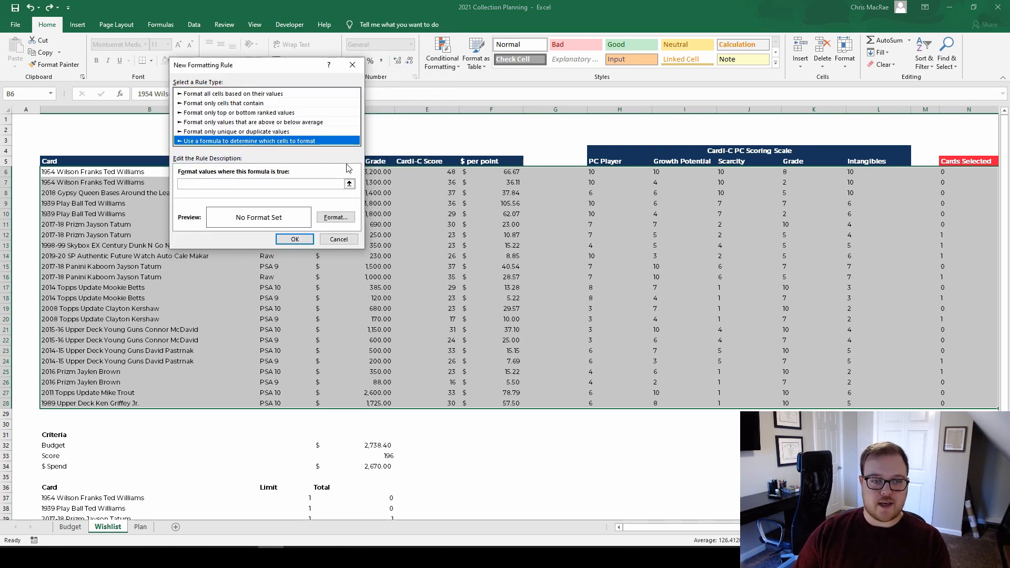
{"action": "left_click", "coordinate": [349, 184]}
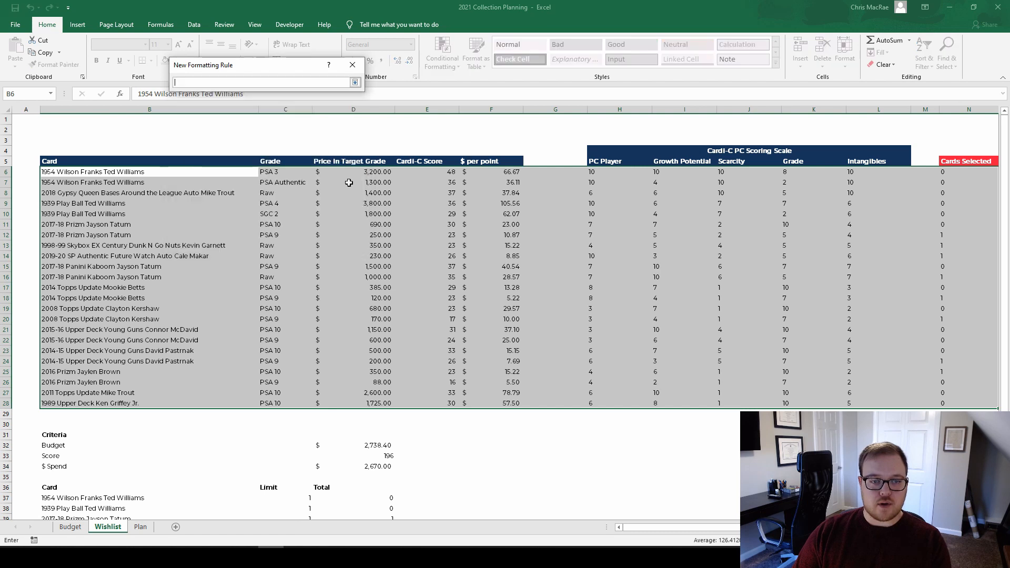
{"action": "left_click", "coordinate": [957, 173]}
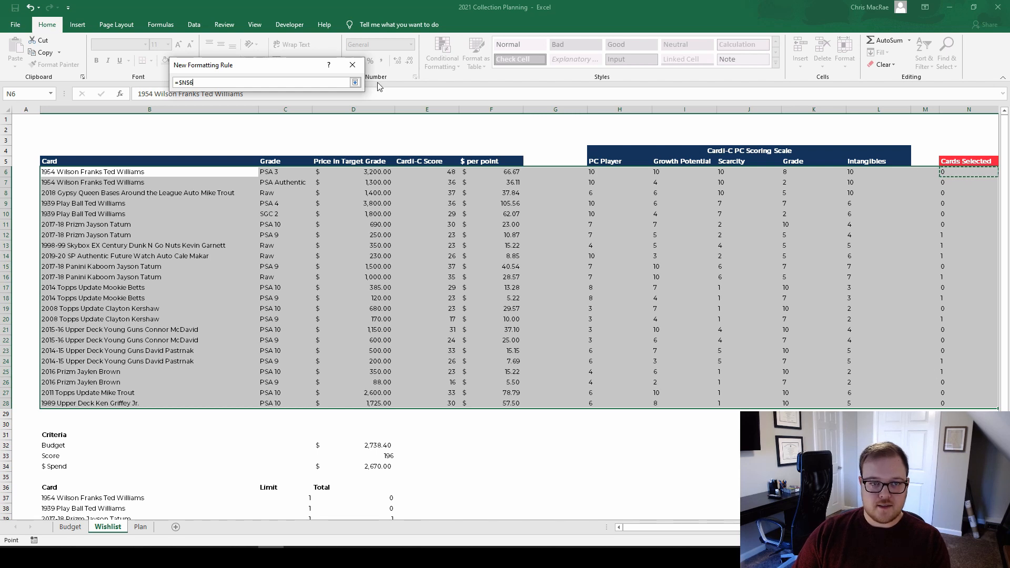
{"action": "left_click", "coordinate": [355, 83]}
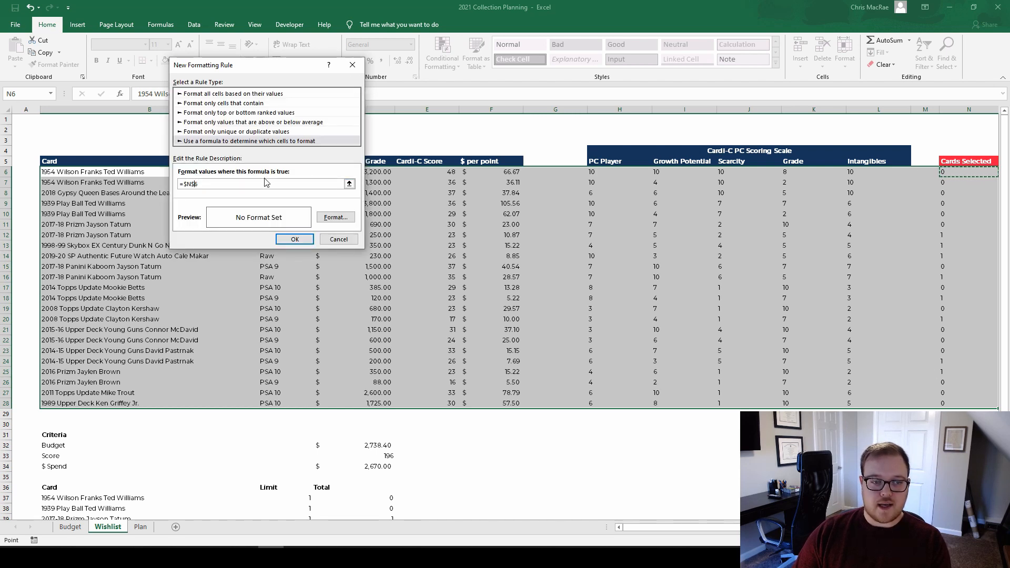
{"action": "key", "text": "BackSpace"}
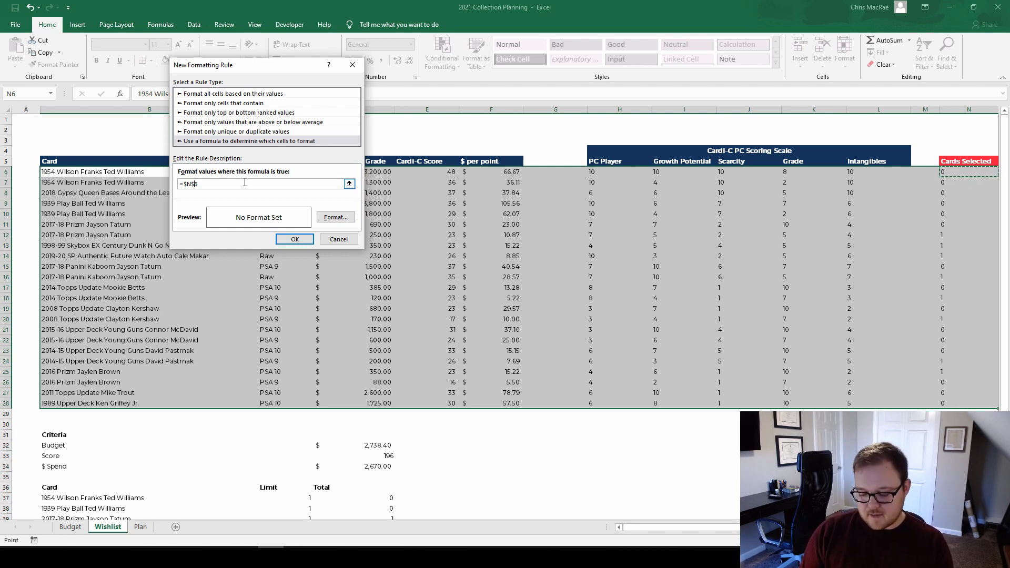
{"action": "key", "text": "BackSpace"}
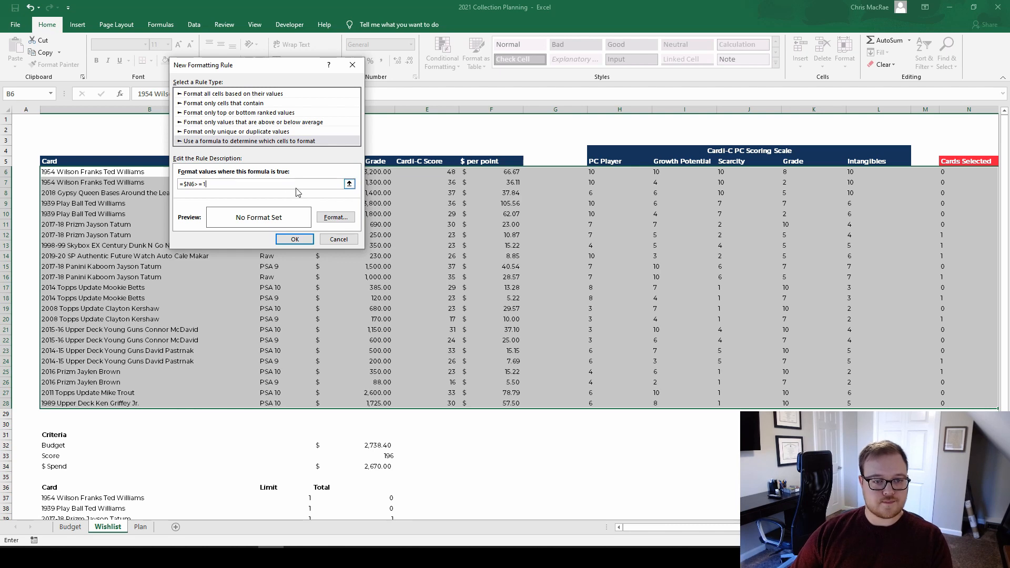
- Give the rule a light green fill from the standard colors and apply it to the card rows
{"action": "left_click", "coordinate": [335, 217]}
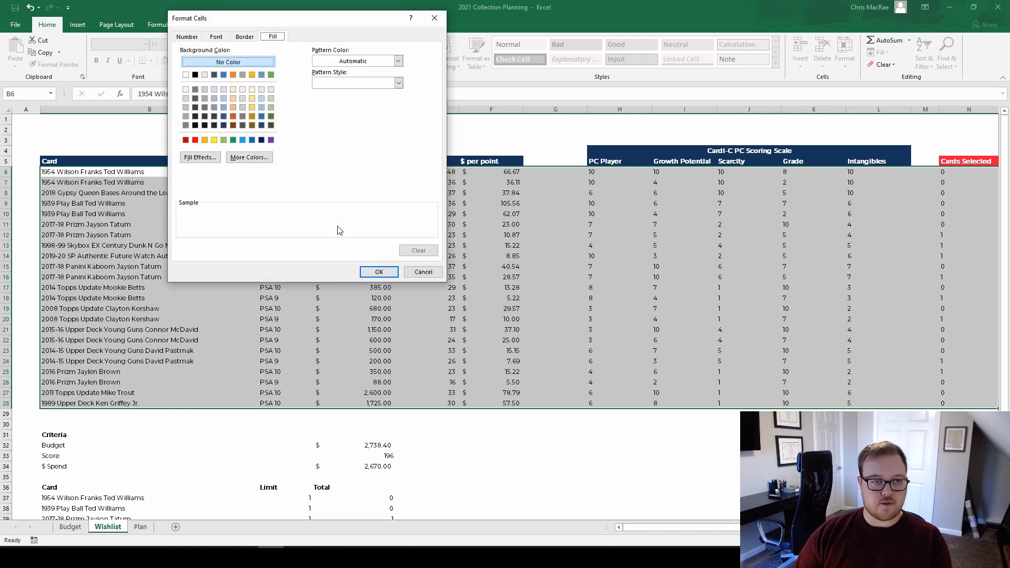
{"action": "left_click", "coordinate": [266, 158]}
{"action": "left_click", "coordinate": [271, 140]}
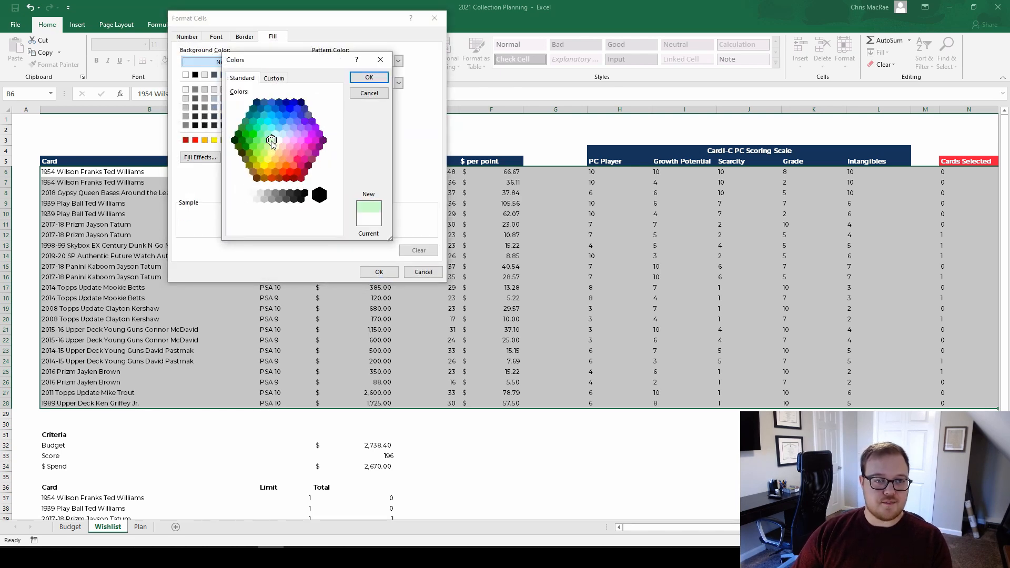
{"action": "left_click", "coordinate": [358, 79]}
{"action": "left_click", "coordinate": [380, 272]}
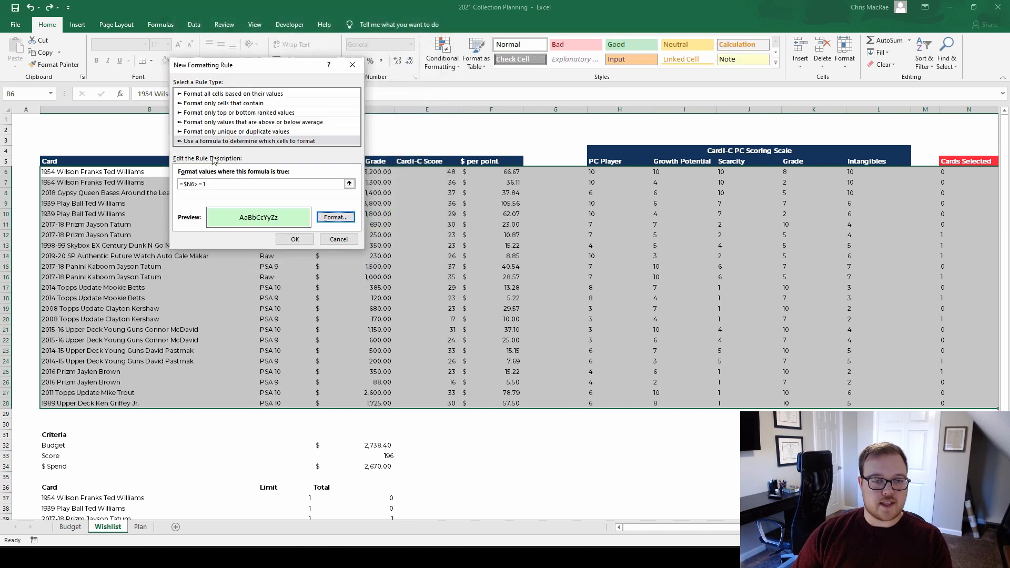
{"action": "left_click", "coordinate": [296, 239]}
- Check the highlighted card rows against their flags in the Cards Selected column
{"action": "left_click", "coordinate": [924, 245]}
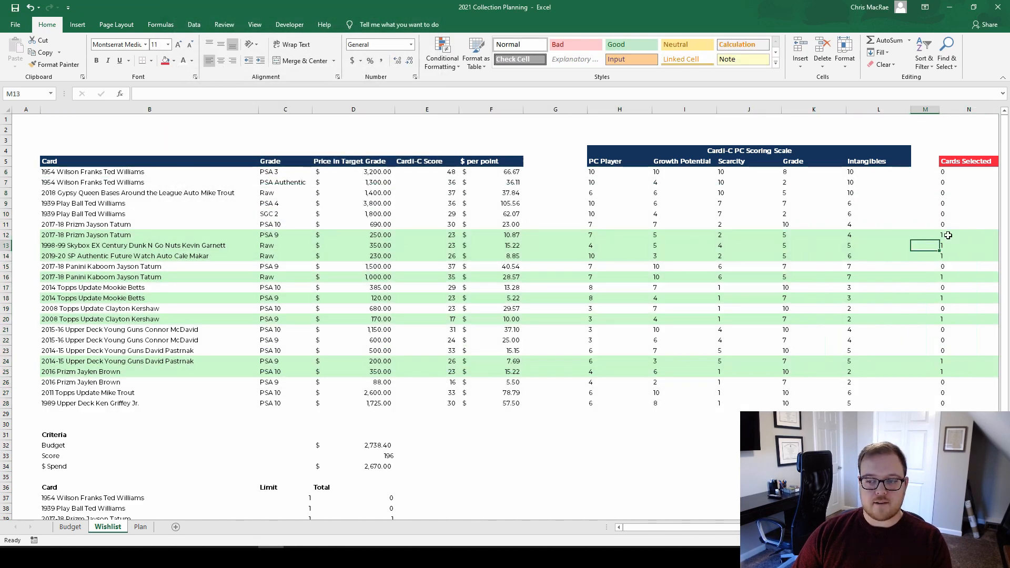
{"action": "left_click_drag", "start_coordinate": [940, 232], "coordinate": [946, 263]}
{"action": "left_click", "coordinate": [948, 277]}
{"action": "left_click", "coordinate": [946, 299]}
{"action": "left_click", "coordinate": [945, 319]}
{"action": "left_click_drag", "start_coordinate": [943, 358], "coordinate": [943, 374]}
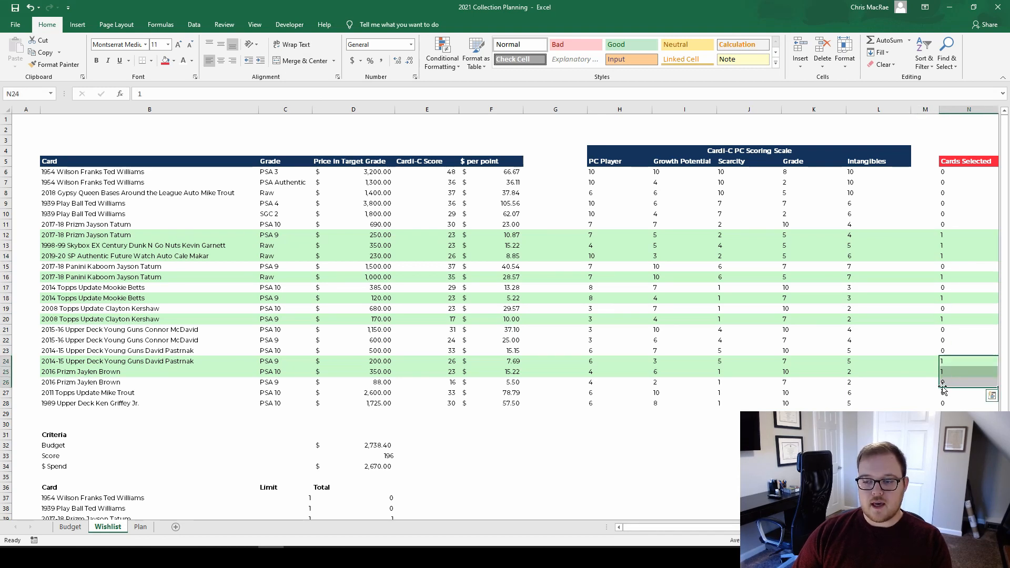
{"action": "left_click", "coordinate": [924, 445]}
- Reset all Cards Selected flags in N6:N28 to 0 to clear the row highlighting
{"action": "left_click", "coordinate": [944, 184]}
{"action": "key", "text": "Up"}
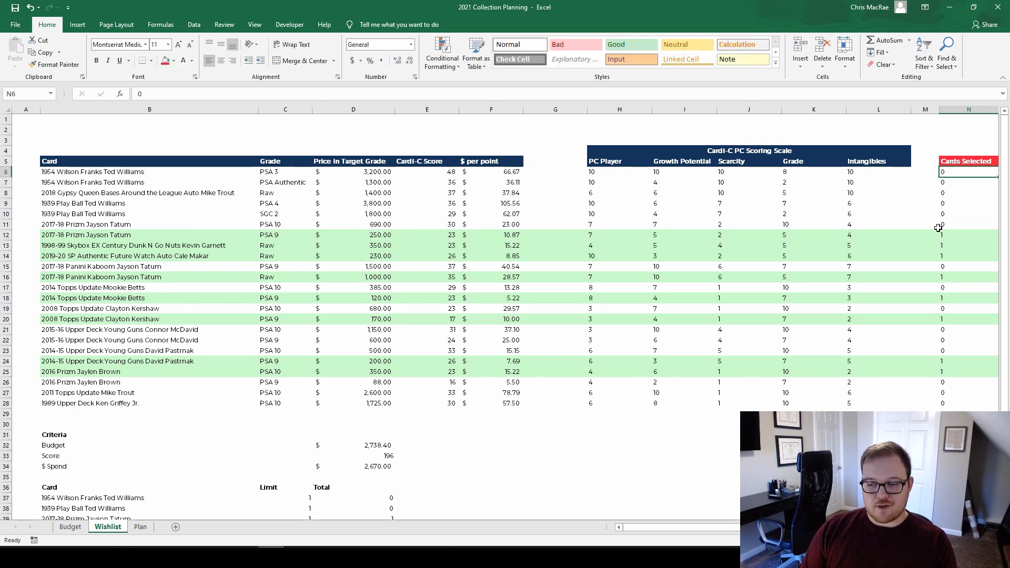
{"action": "key", "text": "ctrl+shift+Down"}
{"action": "type", "text": "0"}
{"action": "key", "text": "ctrl+Return"}
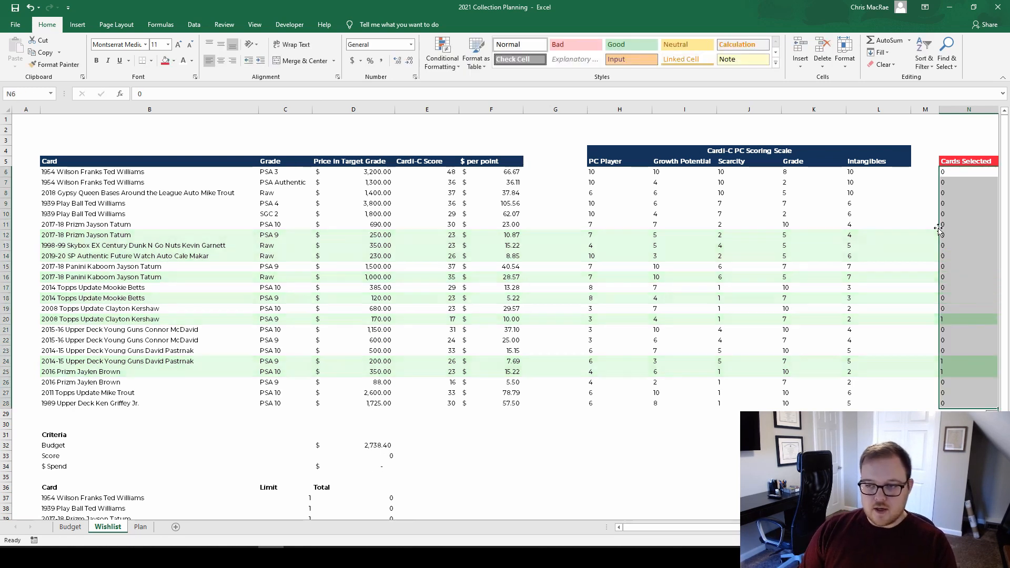
{"action": "key", "text": "Down"}
{"action": "key", "text": "Up"}
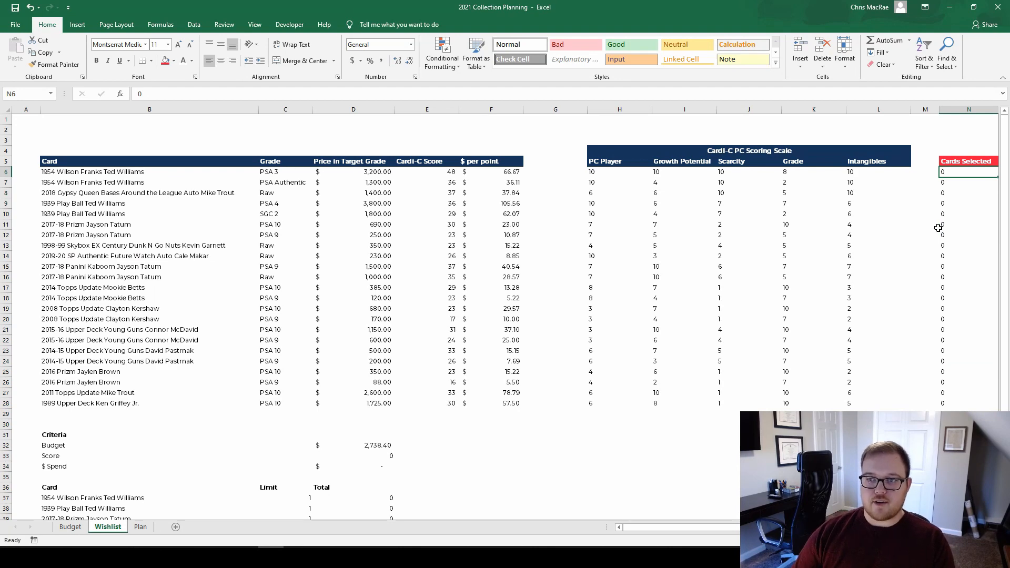
- Run Solver again with the existing Max and Simplex LP setup, keep its solution and review the selected flags
{"action": "left_click", "coordinate": [194, 25]}
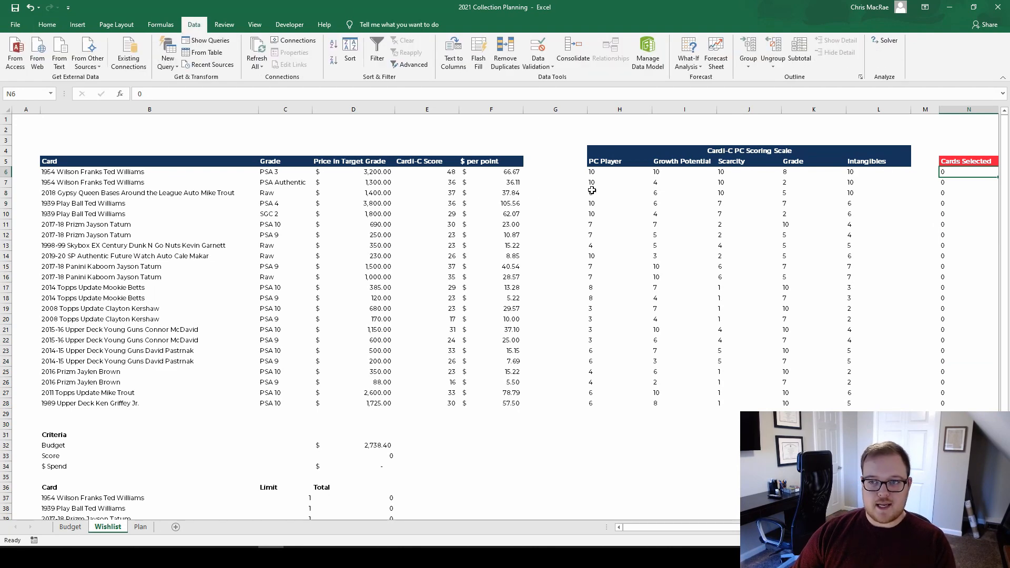
{"action": "left_click", "coordinate": [873, 40]}
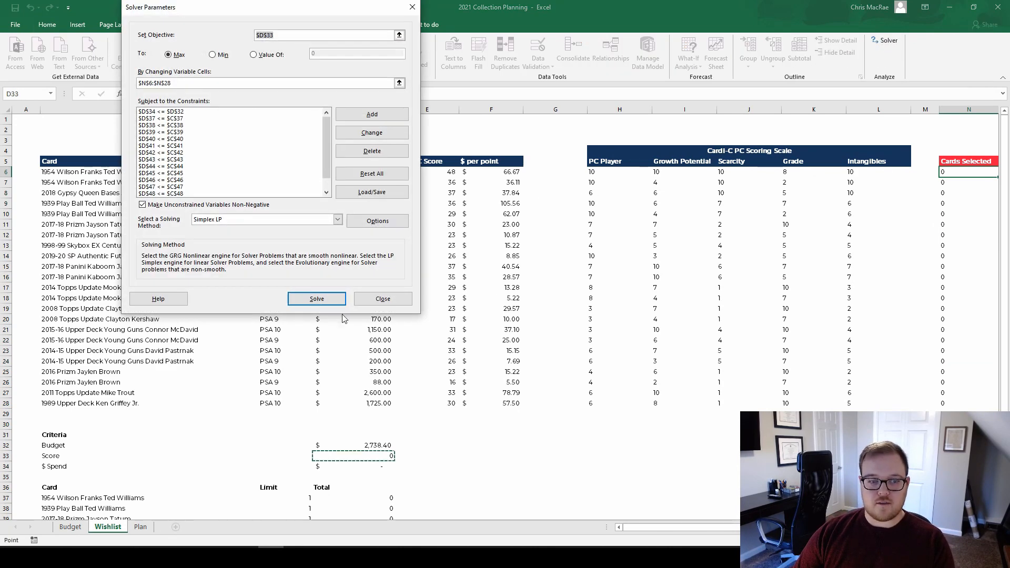
{"action": "left_click", "coordinate": [316, 299]}
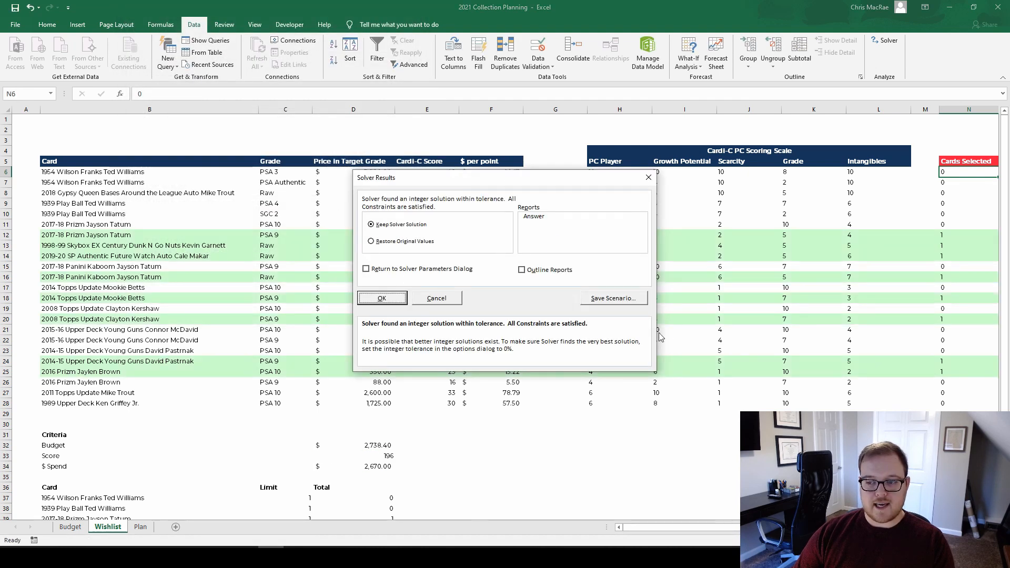
{"action": "left_click", "coordinate": [382, 298]}
{"action": "left_click_drag", "start_coordinate": [942, 233], "coordinate": [945, 257]}
{"action": "left_click", "coordinate": [945, 298]}
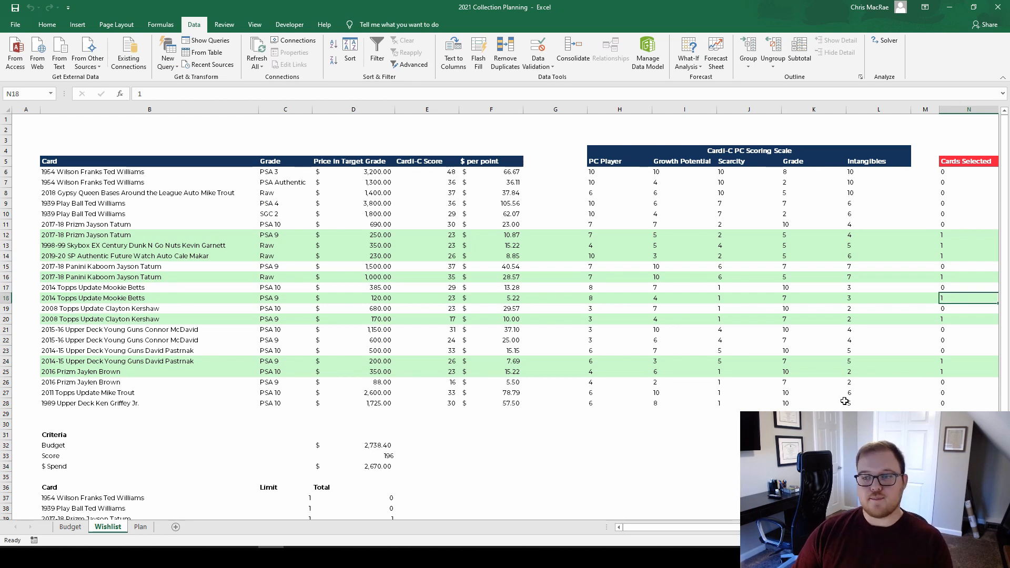
- Set every Cards Selected value from N6 down to N28 to 0 again
{"action": "left_click", "coordinate": [950, 171]}
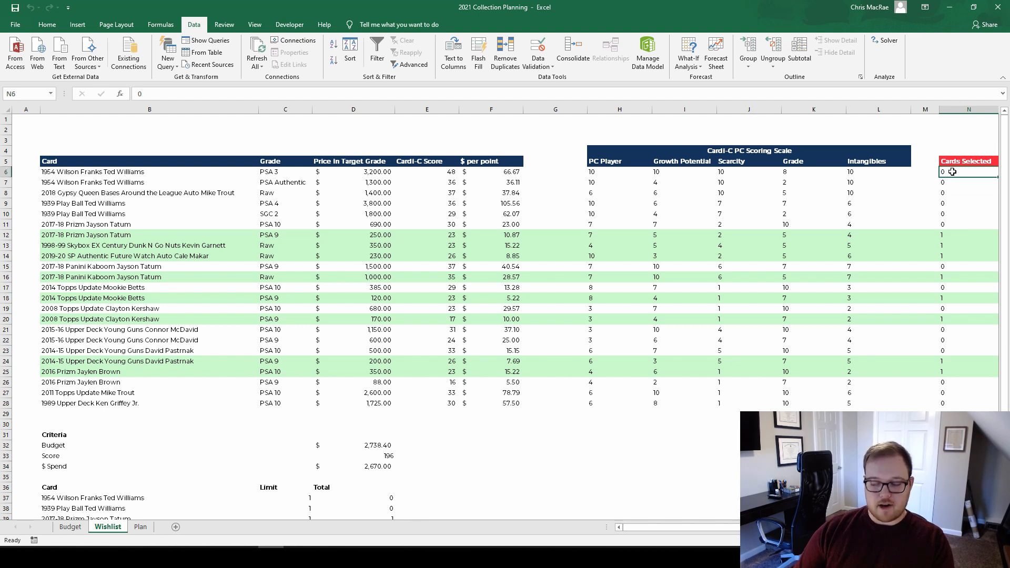
{"action": "type", "text": "0"}
{"action": "key", "text": "Return"}
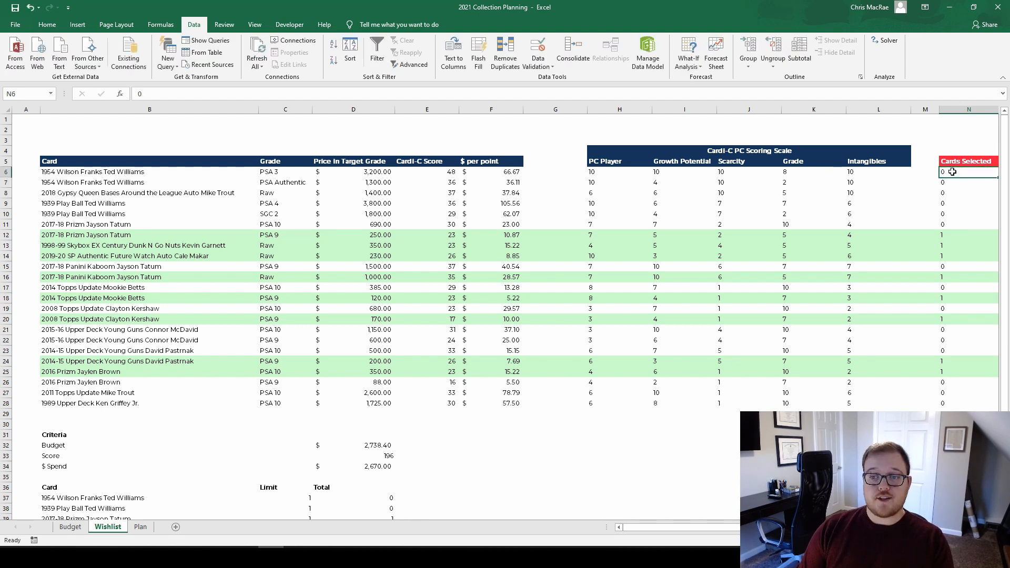
{"action": "key", "text": "ctrl+shift+Down"}
{"action": "type", "text": "0"}
{"action": "key", "text": "ctrl+Return"}
{"action": "left_click", "coordinate": [952, 171]}
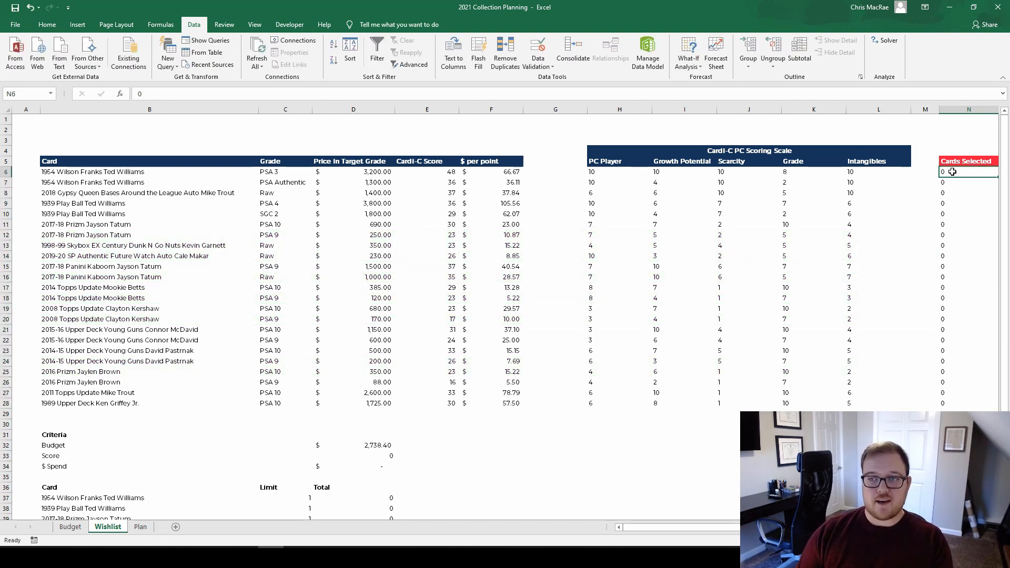
- Try solving the model with the score objective set to Min, then dismiss the Solver results
{"action": "left_click", "coordinate": [886, 41]}
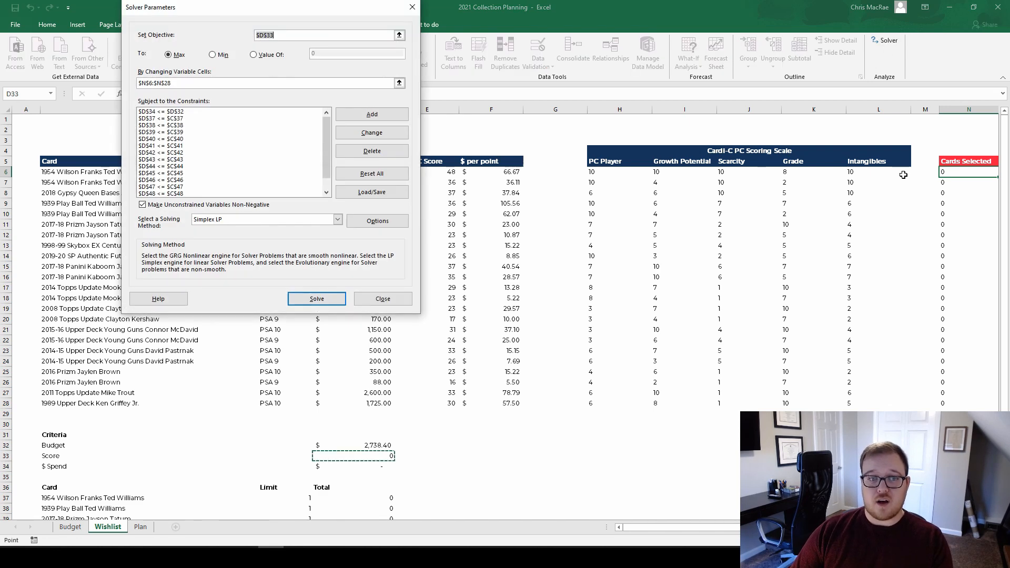
{"action": "left_click", "coordinate": [214, 55]}
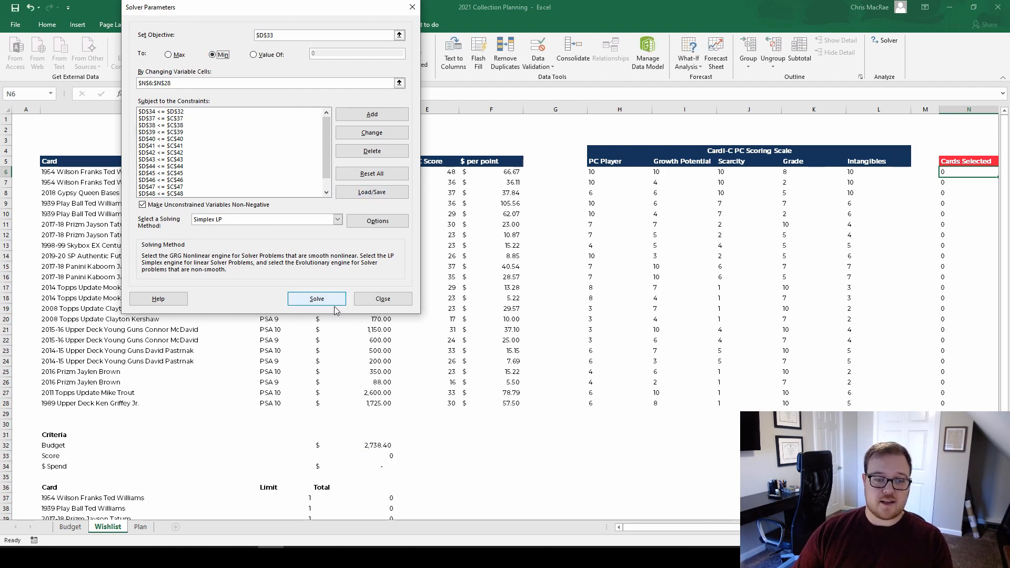
{"action": "left_click", "coordinate": [316, 299]}
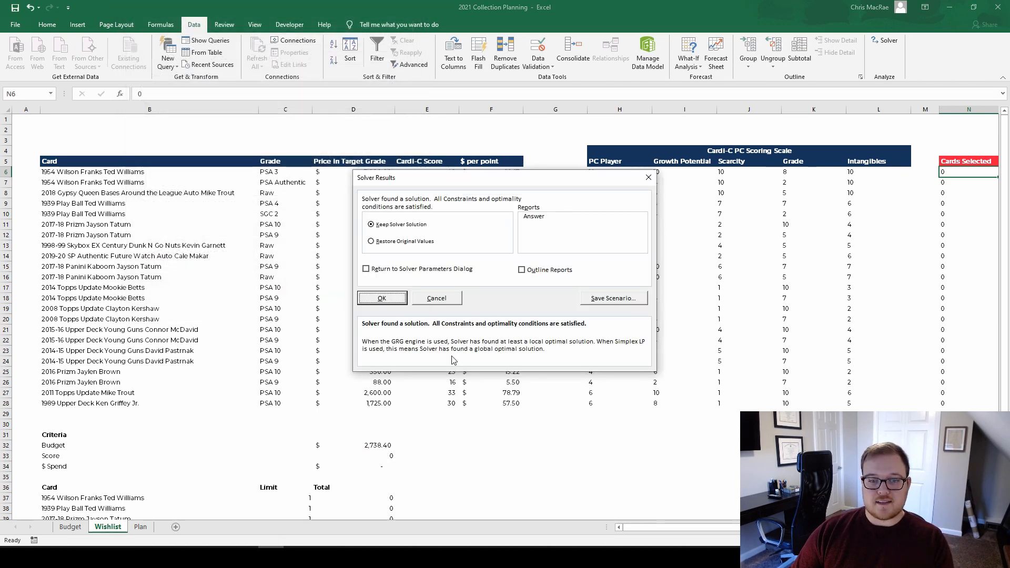
{"action": "left_click", "coordinate": [436, 303]}
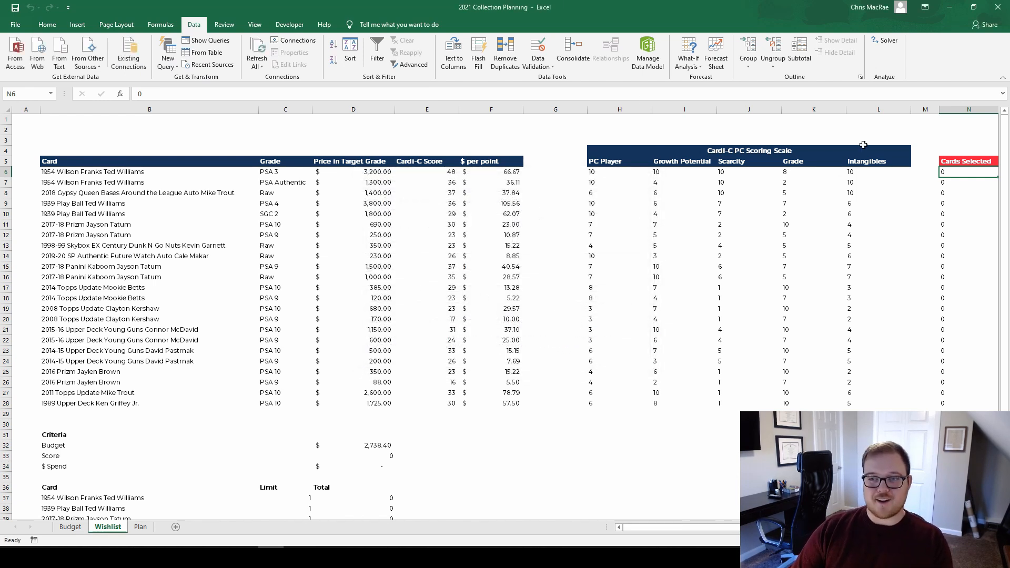
- Run Solver with the score objective set to Max and an added equality constraint forcing the card in N8 to be selected, keeping the solution
{"action": "left_click", "coordinate": [879, 42]}
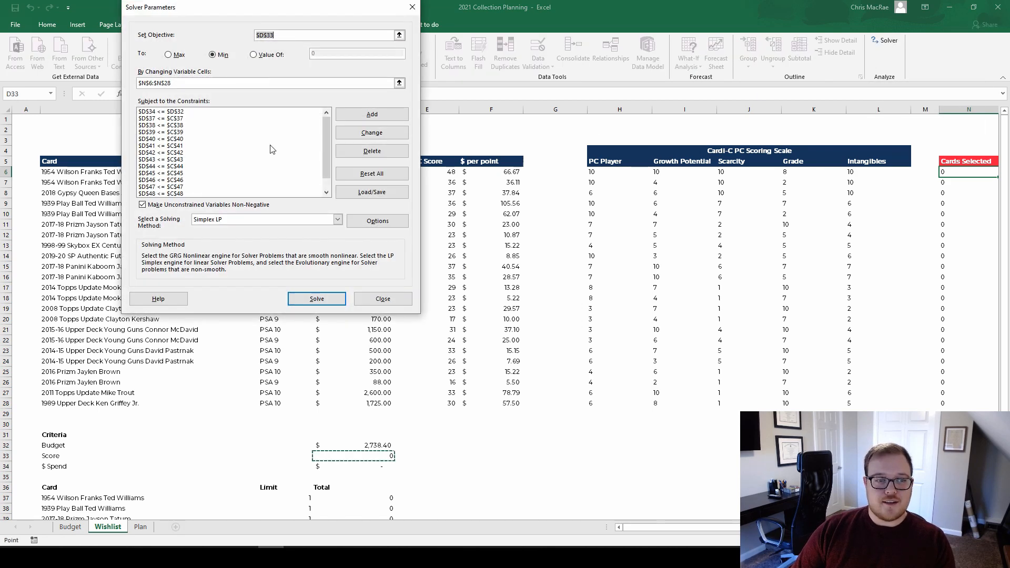
{"action": "left_click", "coordinate": [167, 55]}
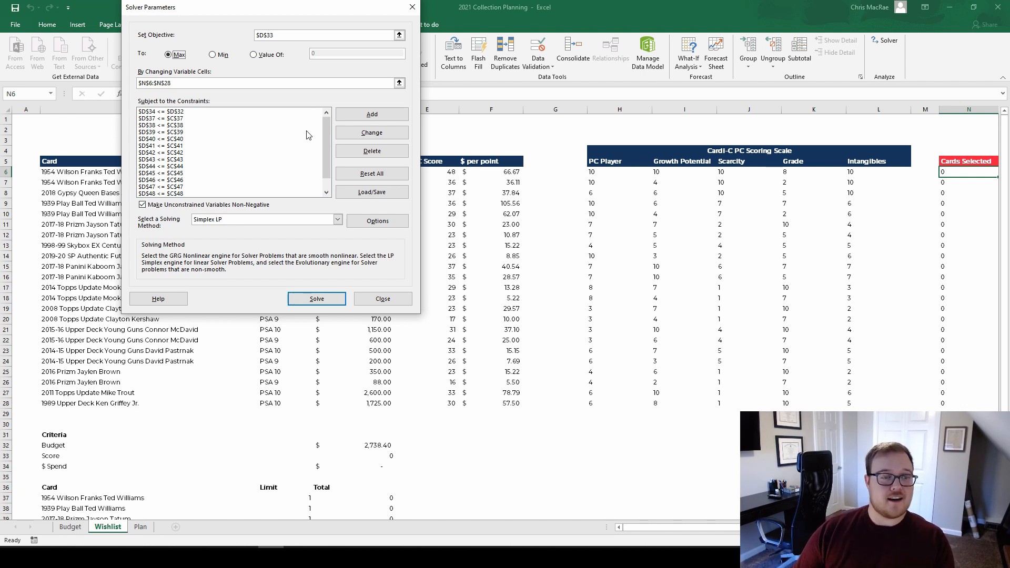
{"action": "left_click", "coordinate": [371, 116]}
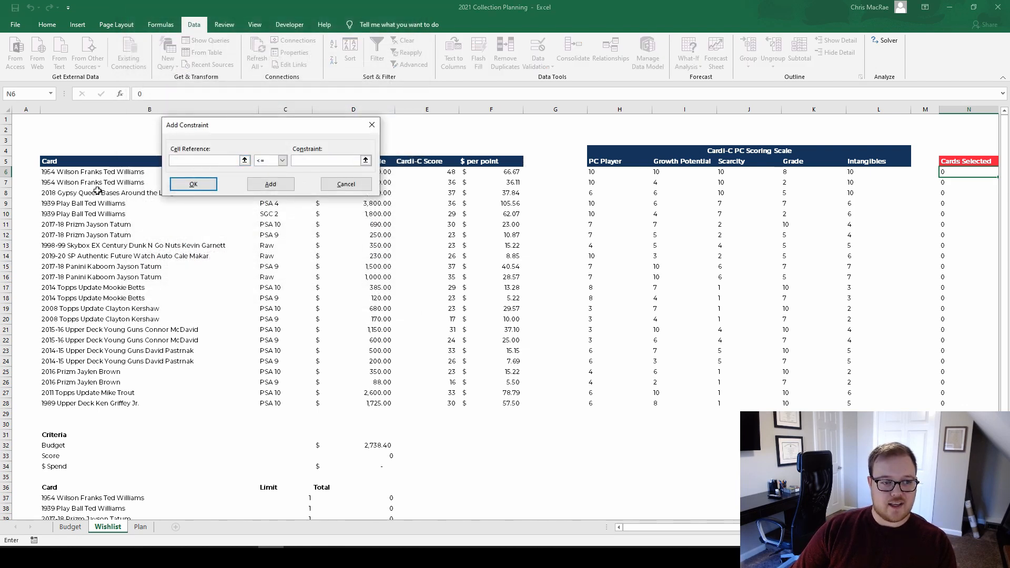
{"action": "left_click_drag", "start_coordinate": [216, 129], "coordinate": [218, 95]}
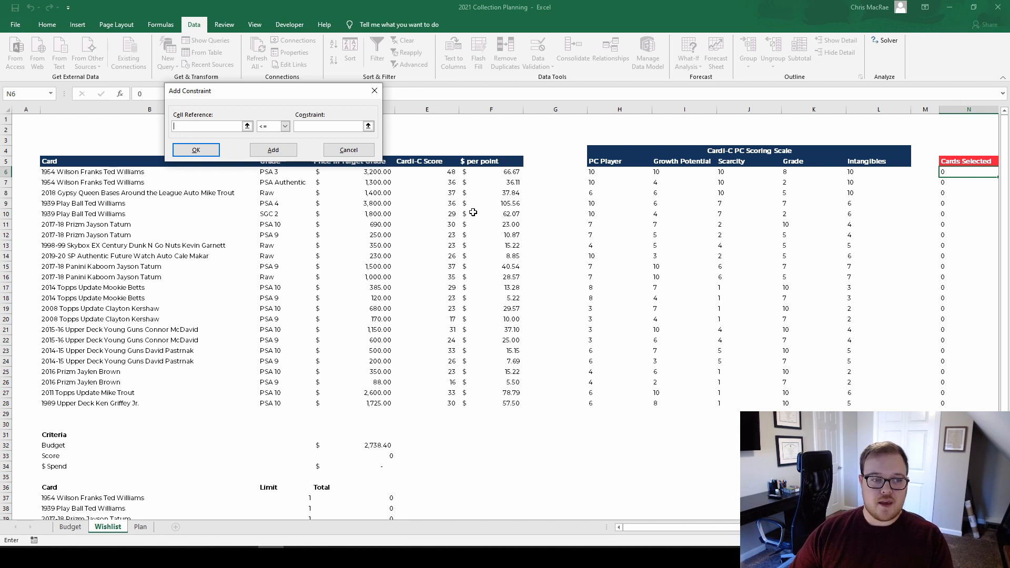
{"action": "left_click", "coordinate": [950, 193]}
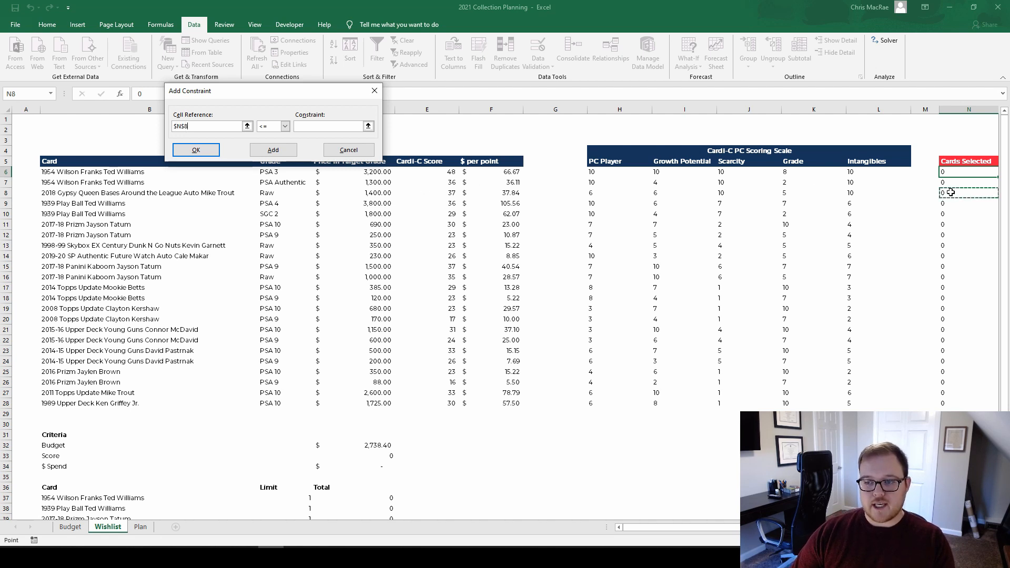
{"action": "left_click", "coordinate": [285, 127]}
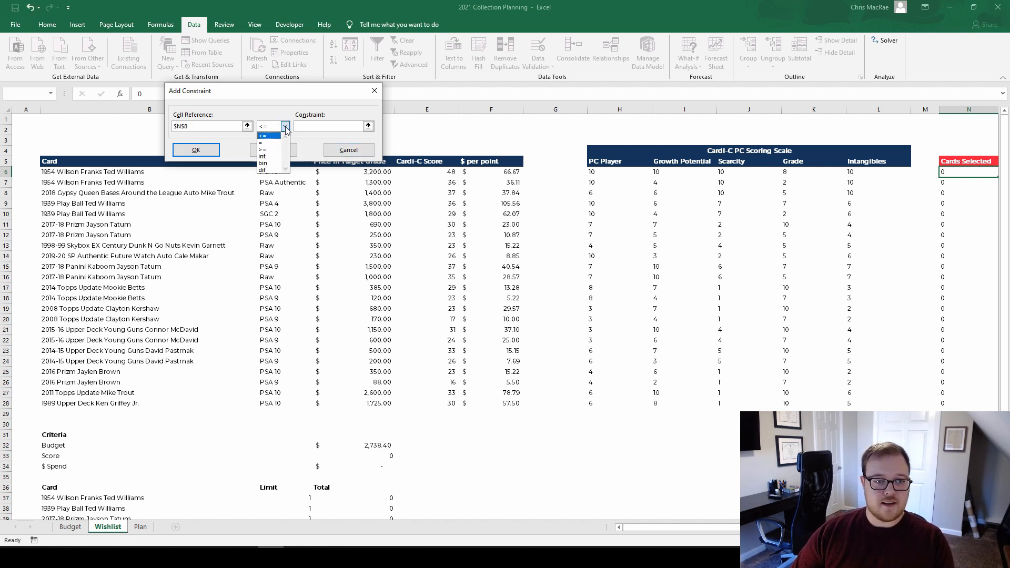
{"action": "left_click", "coordinate": [262, 143]}
{"action": "left_click", "coordinate": [331, 128]}
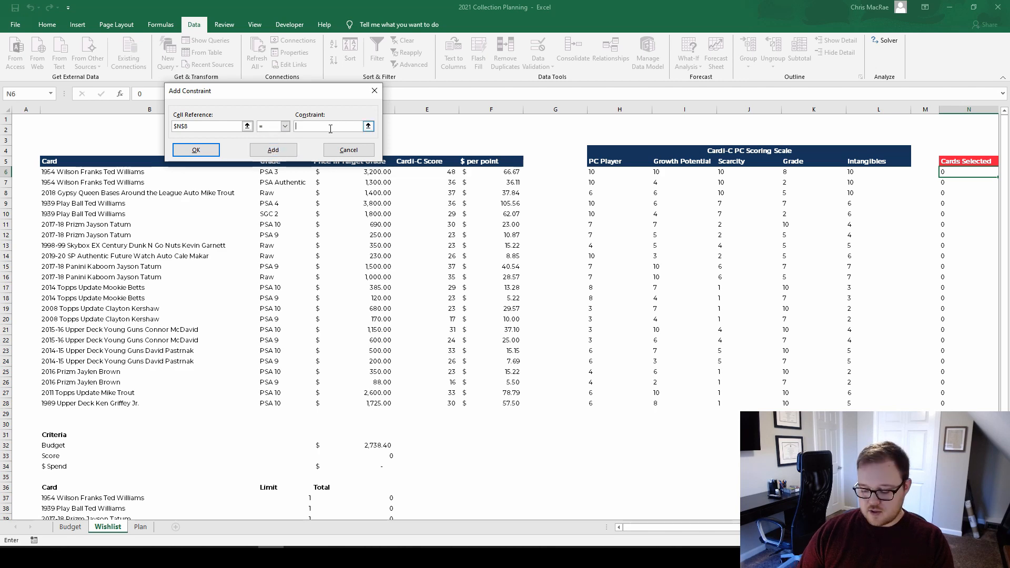
{"action": "left_click", "coordinate": [283, 150]}
{"action": "left_click", "coordinate": [347, 149]}
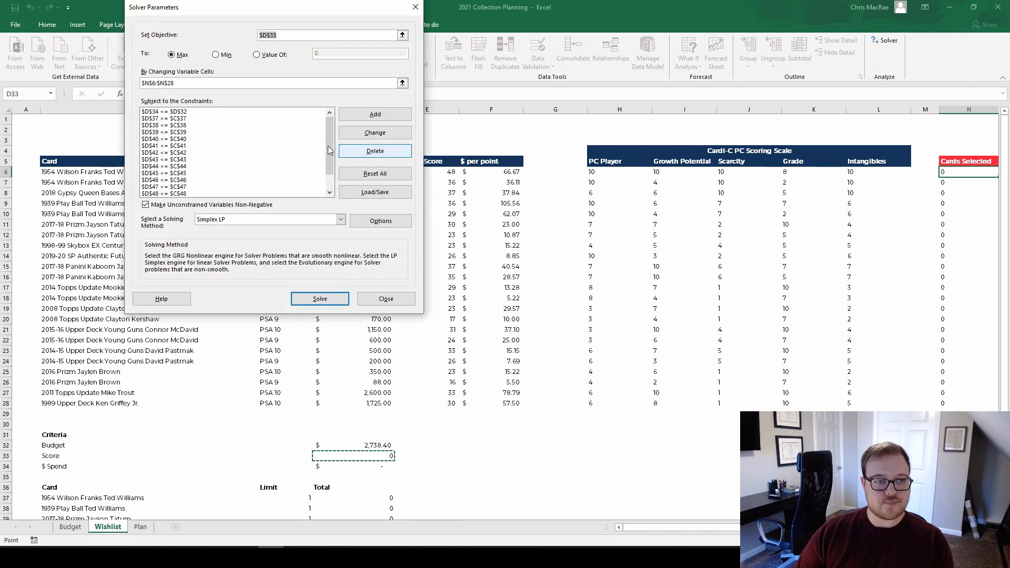
{"action": "left_click", "coordinate": [321, 300]}
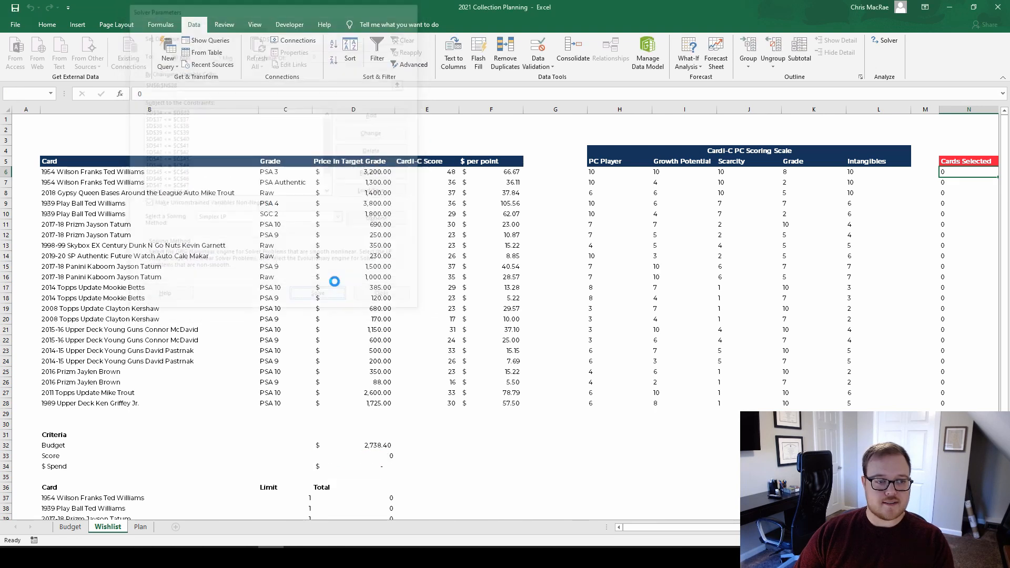
{"action": "left_click", "coordinate": [381, 298]}
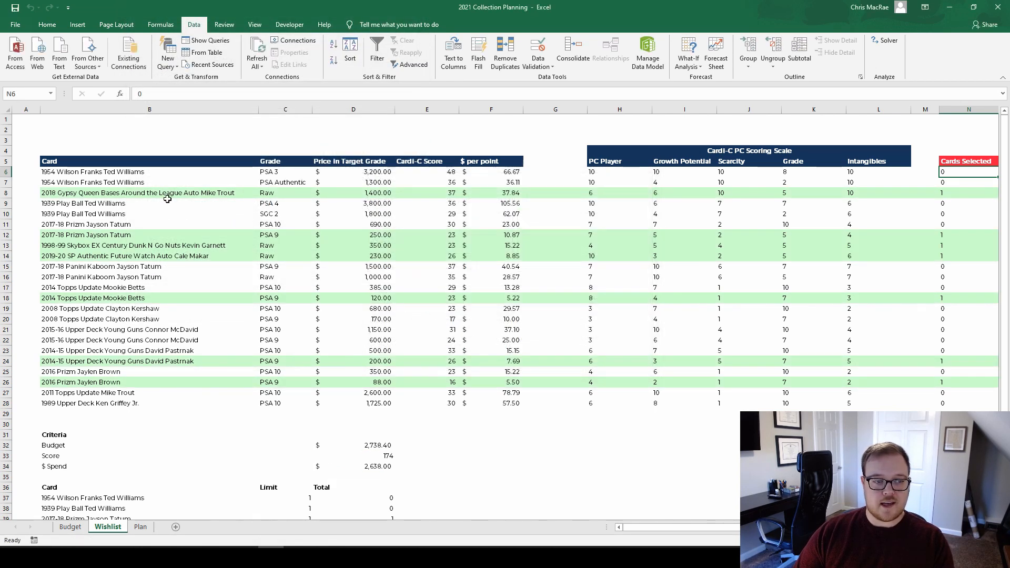
- Review the Solver selection, examining the 2018 Gypsy Queen Mike Trout, Clayton Kershaw PSA 9 and Jaylen Brown PSA 9 rows
{"action": "left_click_drag", "start_coordinate": [90, 193], "coordinate": [946, 192]}
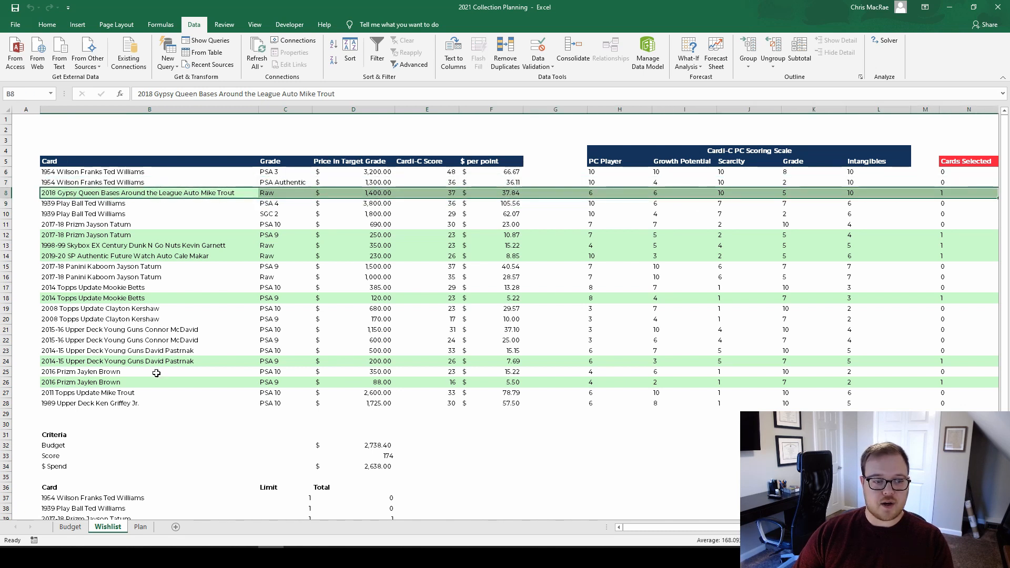
{"action": "left_click", "coordinate": [149, 320]}
{"action": "left_click", "coordinate": [270, 320], "text": "shift"}
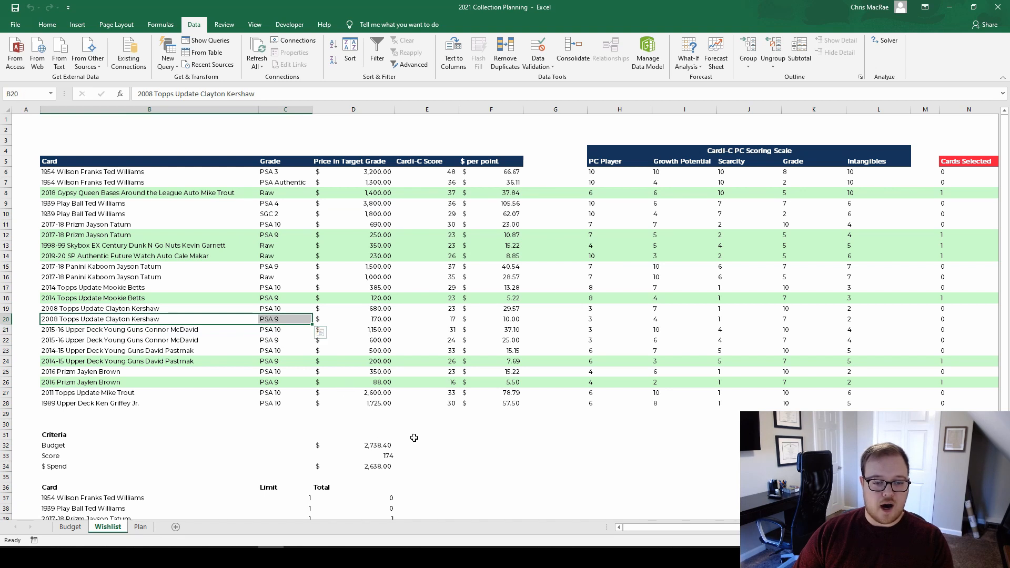
{"action": "left_click", "coordinate": [477, 423]}
{"action": "left_click_drag", "start_coordinate": [117, 384], "coordinate": [320, 385]}
{"action": "left_click", "coordinate": [354, 403]}
{"action": "left_click_drag", "start_coordinate": [149, 383], "coordinate": [271, 383]}
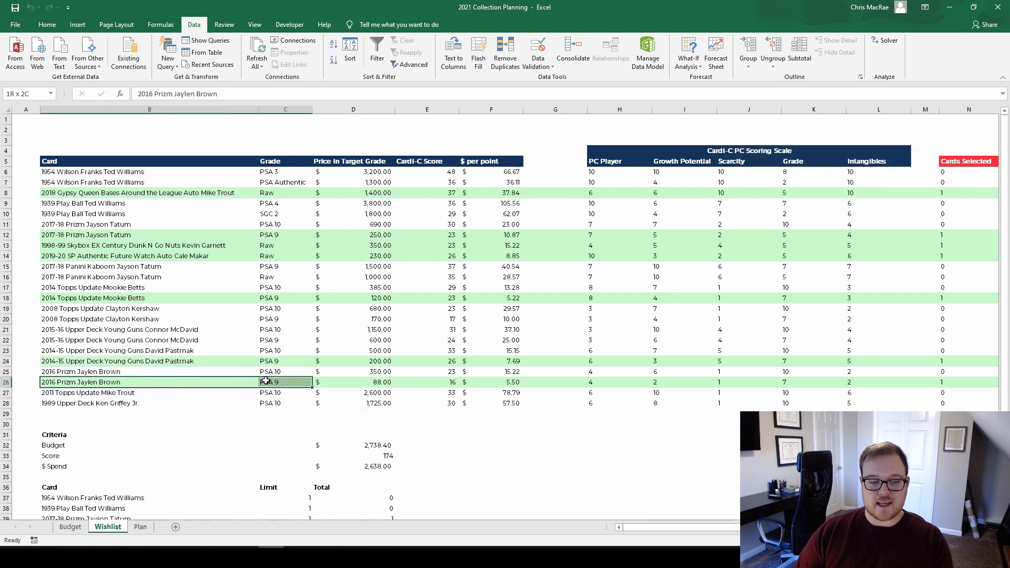
{"action": "left_click", "coordinate": [491, 372]}
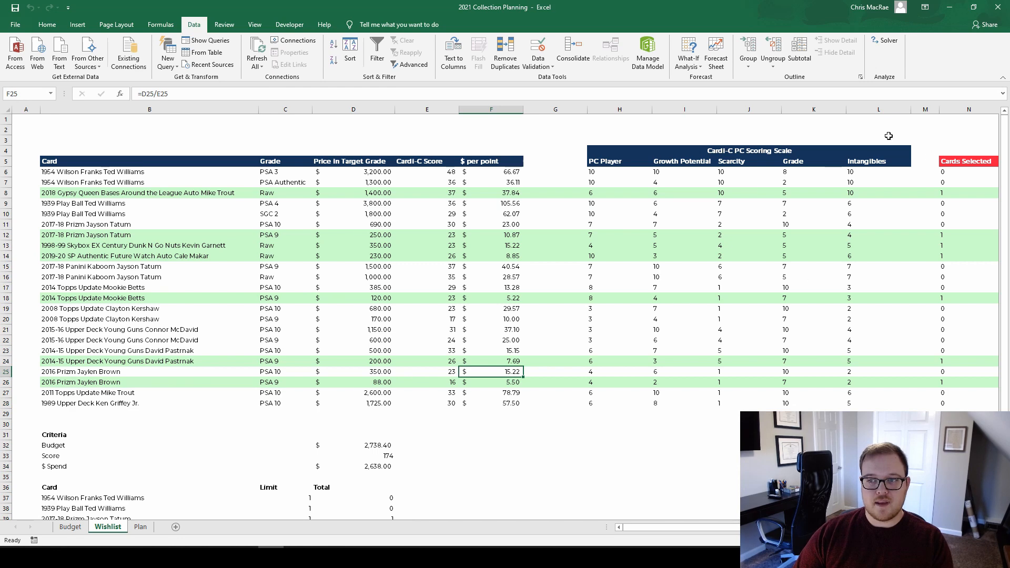
- Remove the equality constraint on N8 from the Solver model, solve it again and keep the solution
{"action": "left_click", "coordinate": [883, 42]}
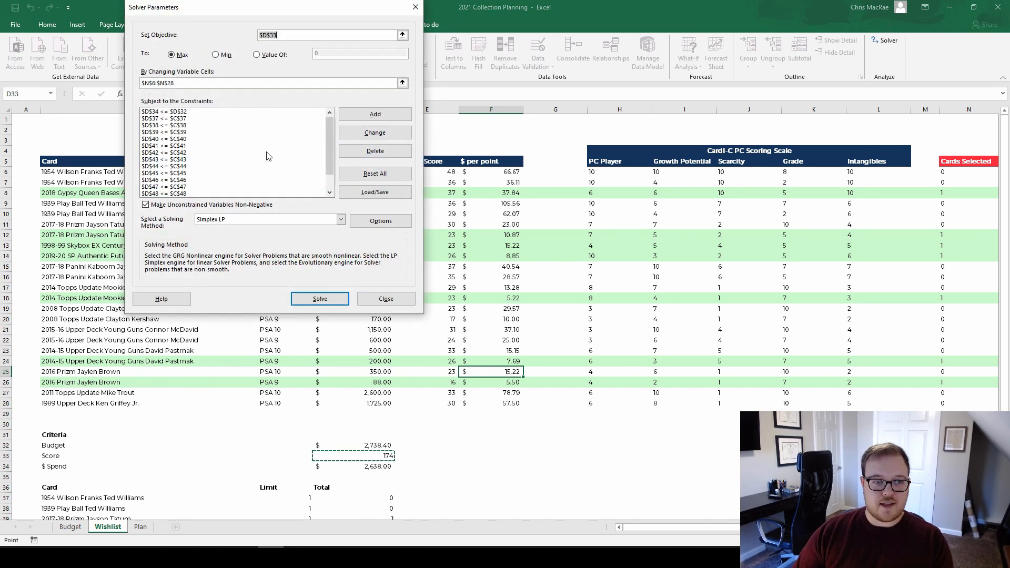
{"action": "left_click_drag", "start_coordinate": [331, 124], "coordinate": [322, 157]}
{"action": "left_click", "coordinate": [180, 189]}
{"action": "left_click", "coordinate": [307, 298]}
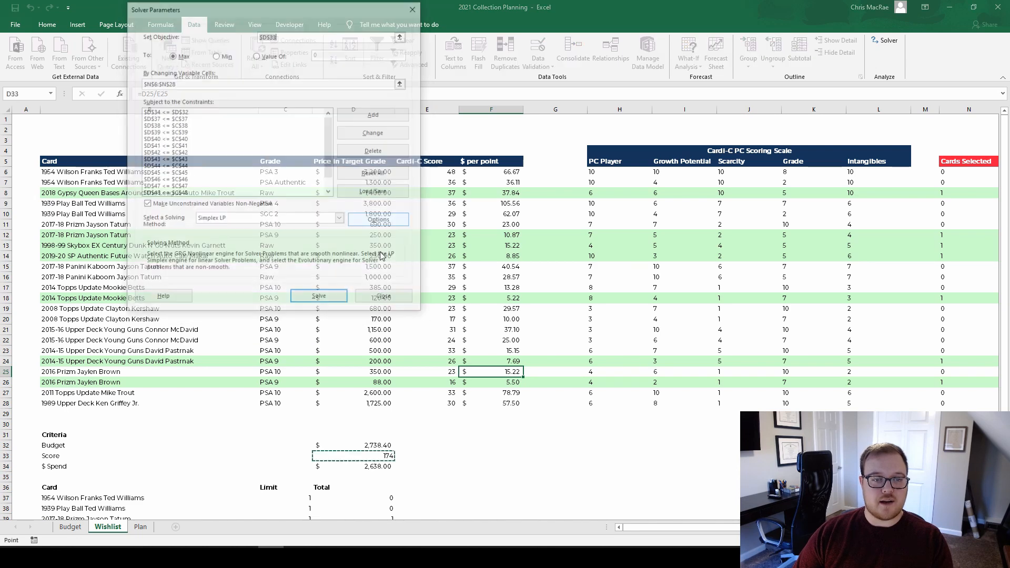
{"action": "left_click", "coordinate": [308, 298]}
{"action": "left_click", "coordinate": [375, 306]}
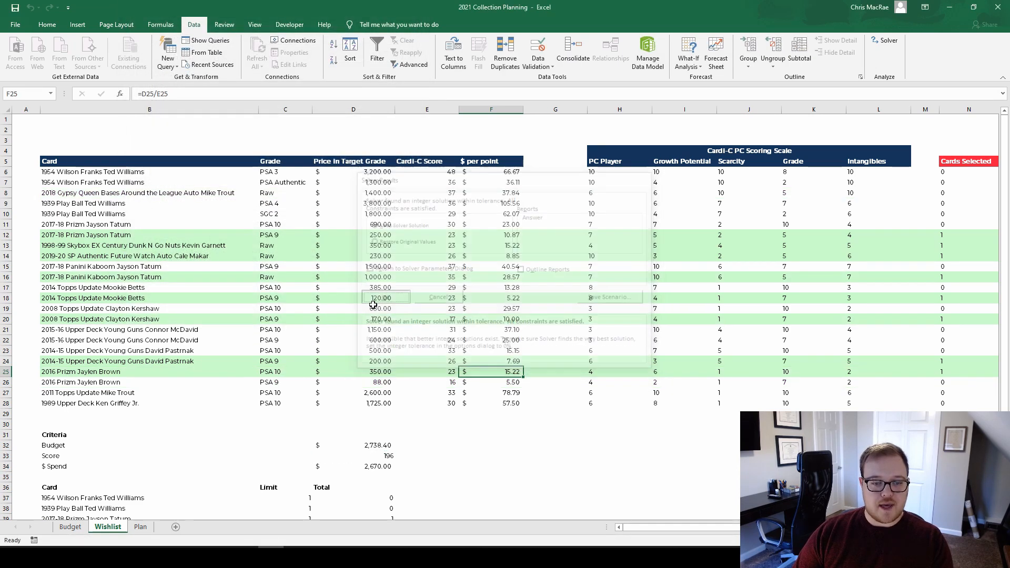